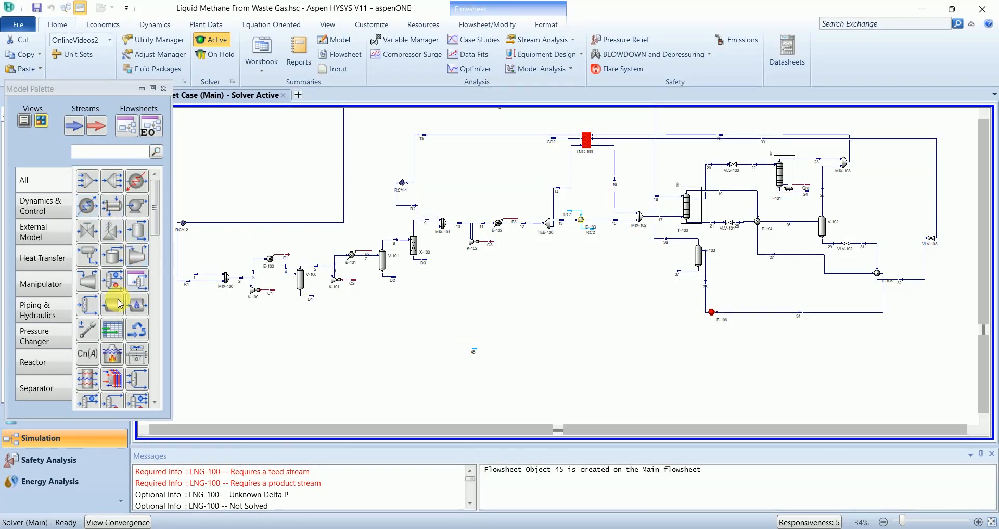
Step: Place a control valve and a vertical separator beside stream 45 in the empty area below the main process
click(88, 230)
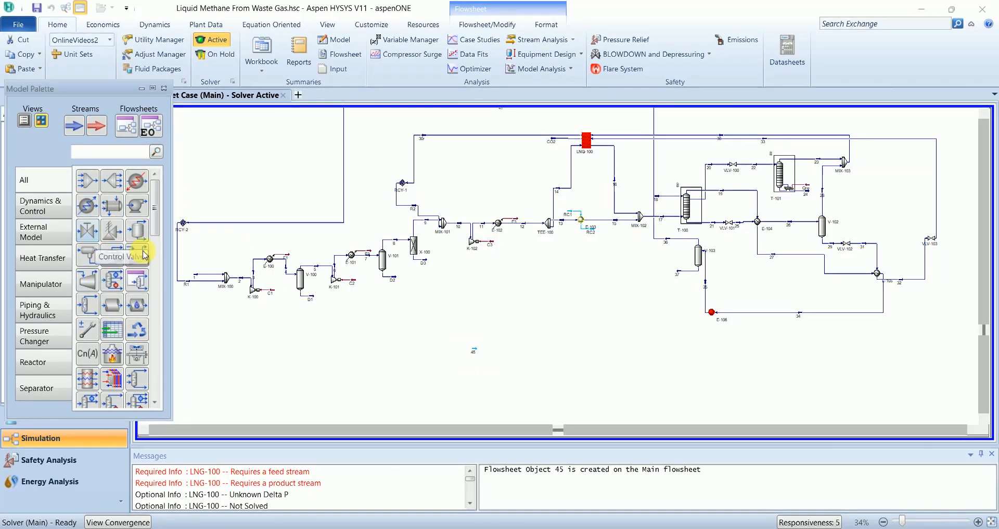
click(493, 353)
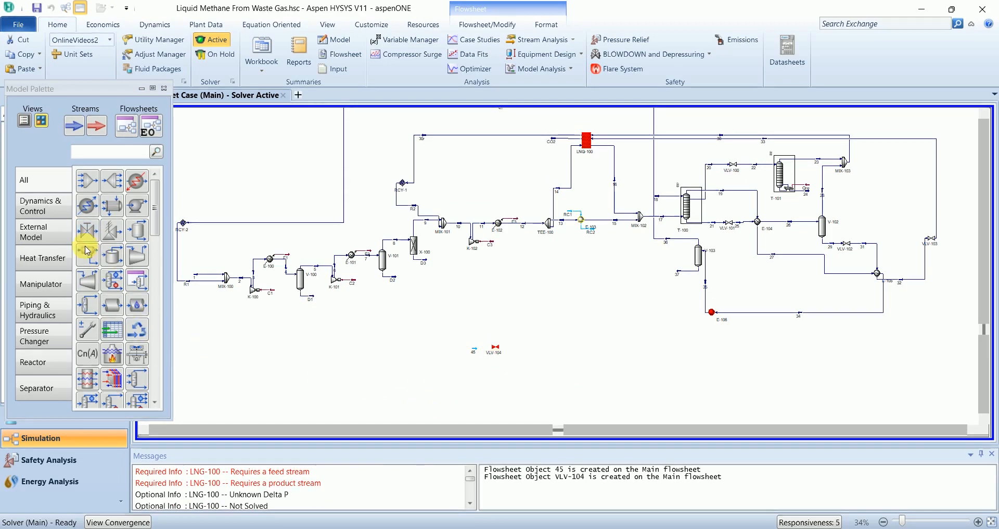
click(144, 243)
click(528, 353)
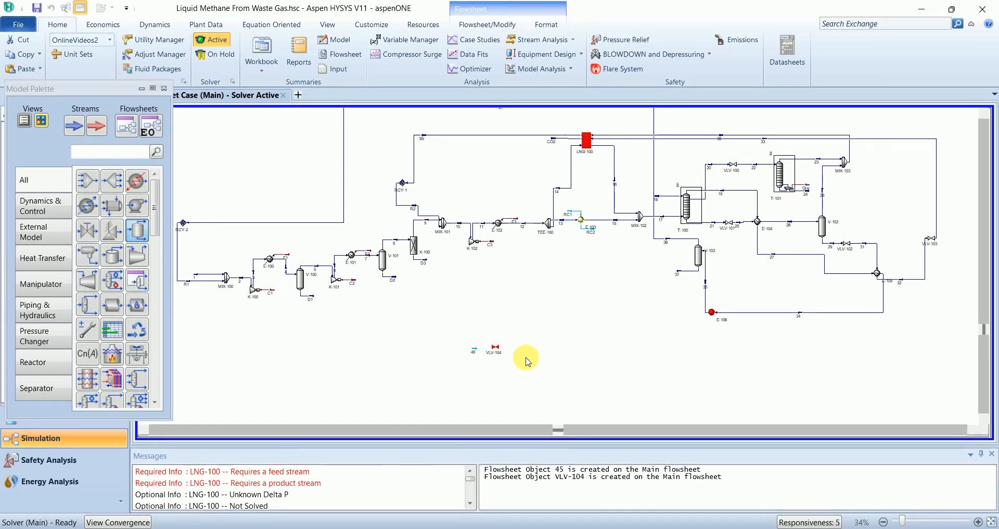
Step: Add a tee below the new separator V-104 and a second control valve beside the tee
drag(523, 432, 981, 428)
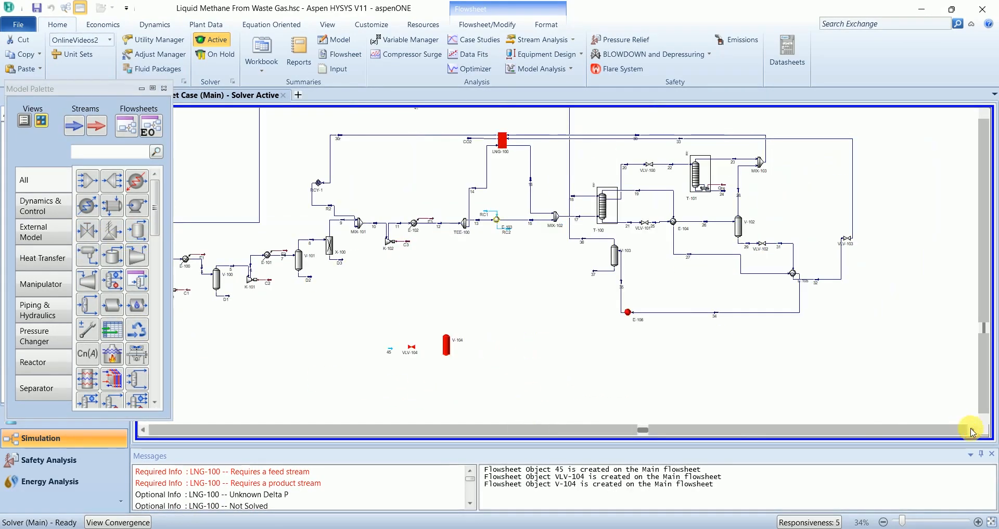
click(112, 181)
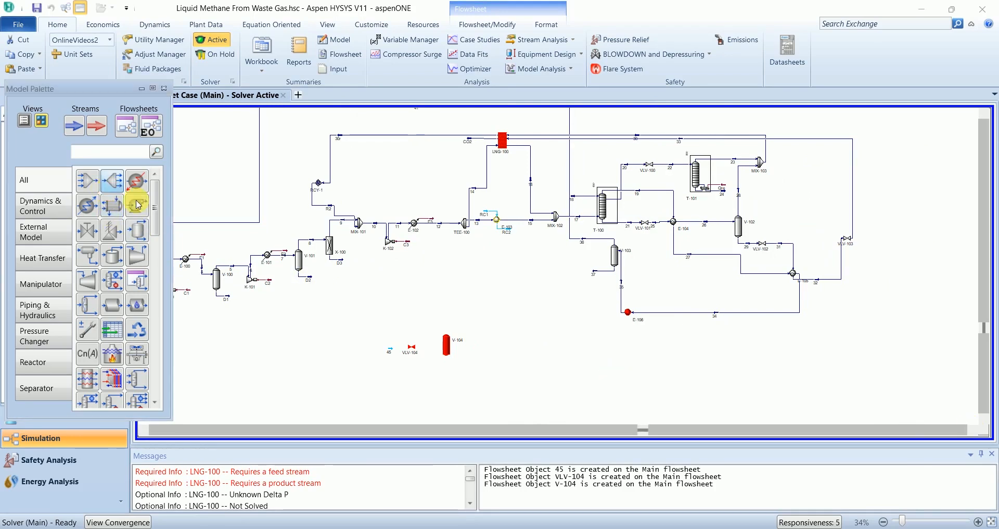
click(504, 397)
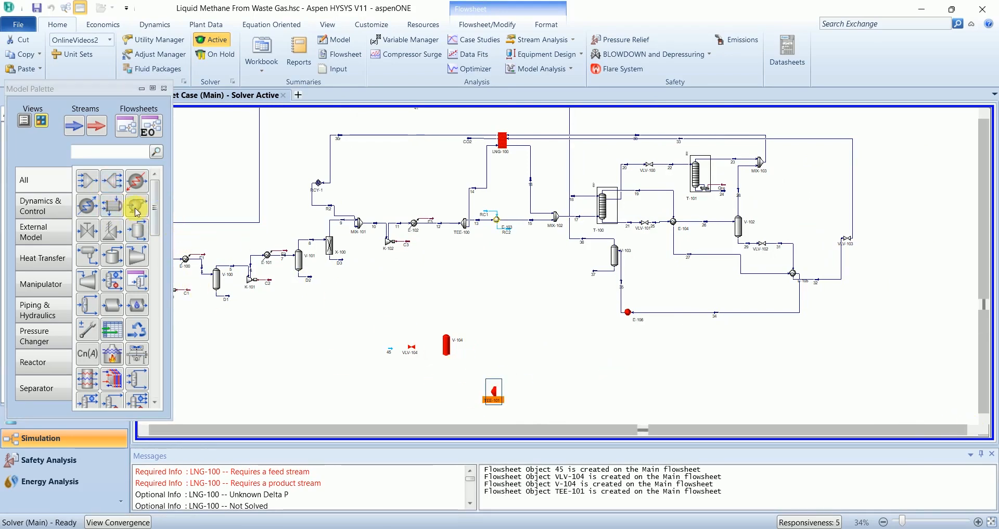
click(87, 230)
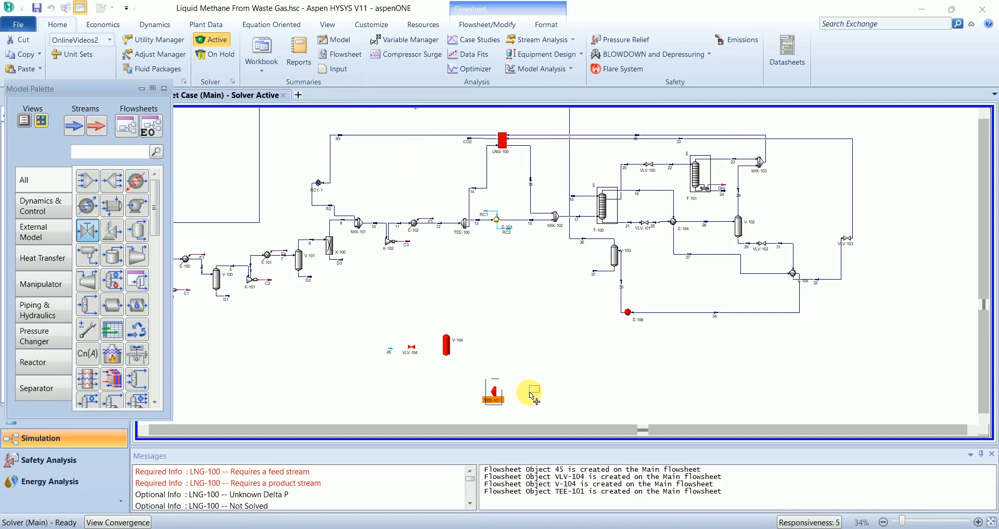
click(538, 405)
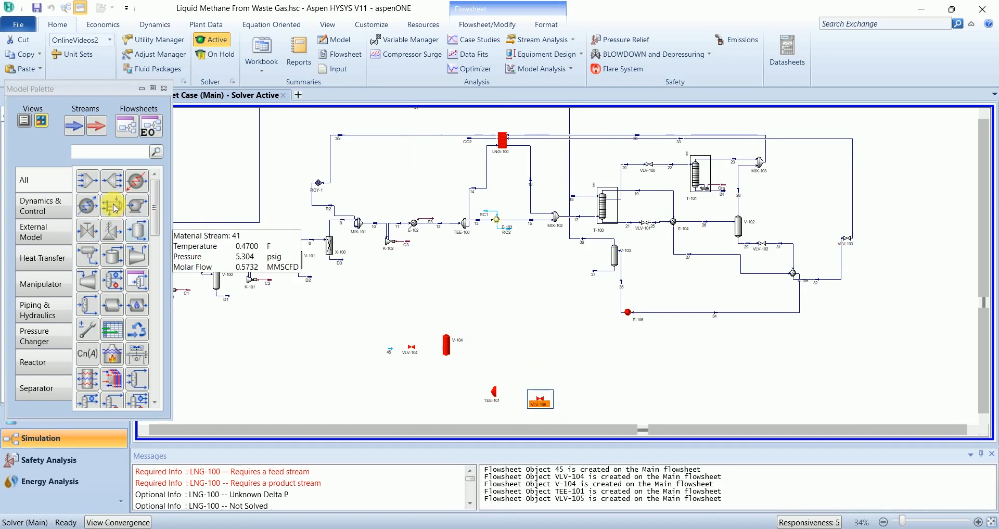
Step: Add a mixer above separator V-104 and a compressor above valve VLV-104
click(87, 182)
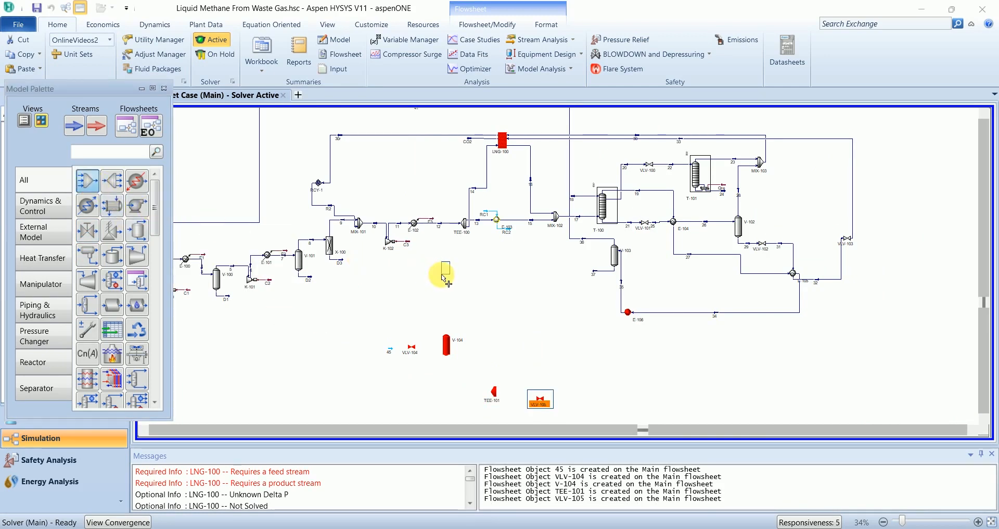
click(473, 305)
click(137, 255)
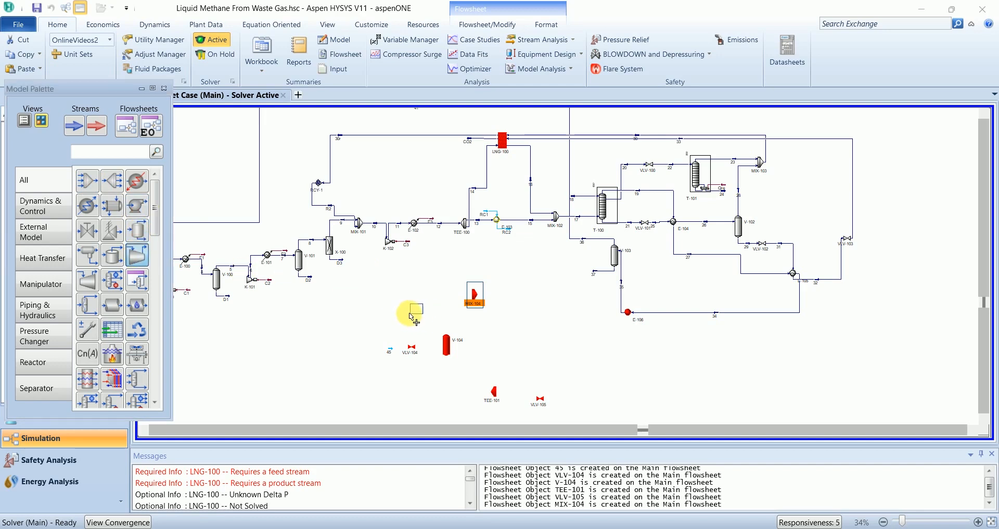
click(411, 315)
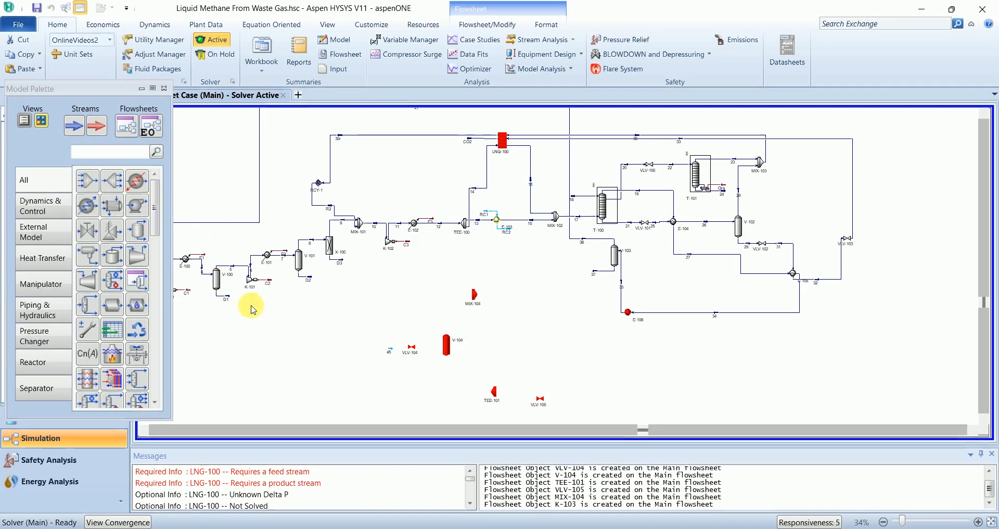
Step: Open the worksheet of material stream 45 and place its window over the flowsheet
double_click(391, 351)
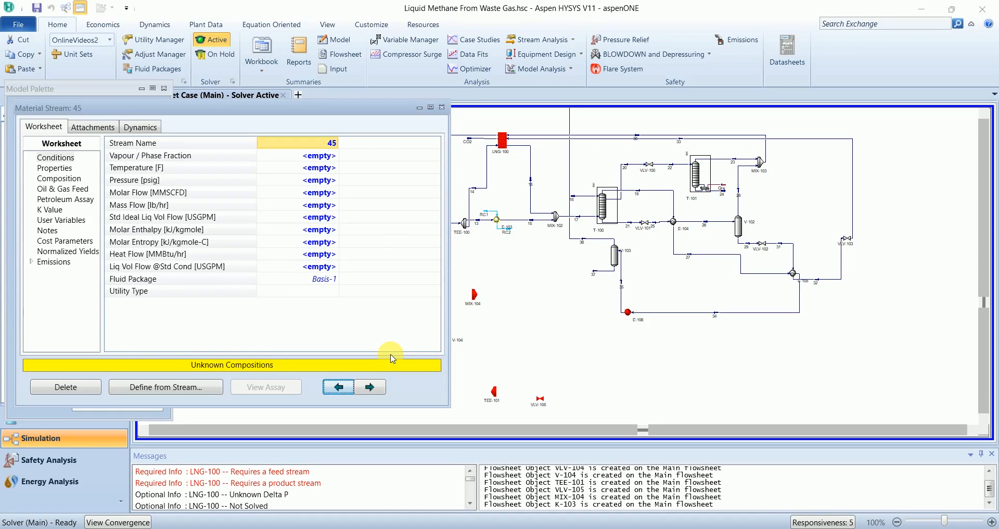
drag(315, 110, 489, 133)
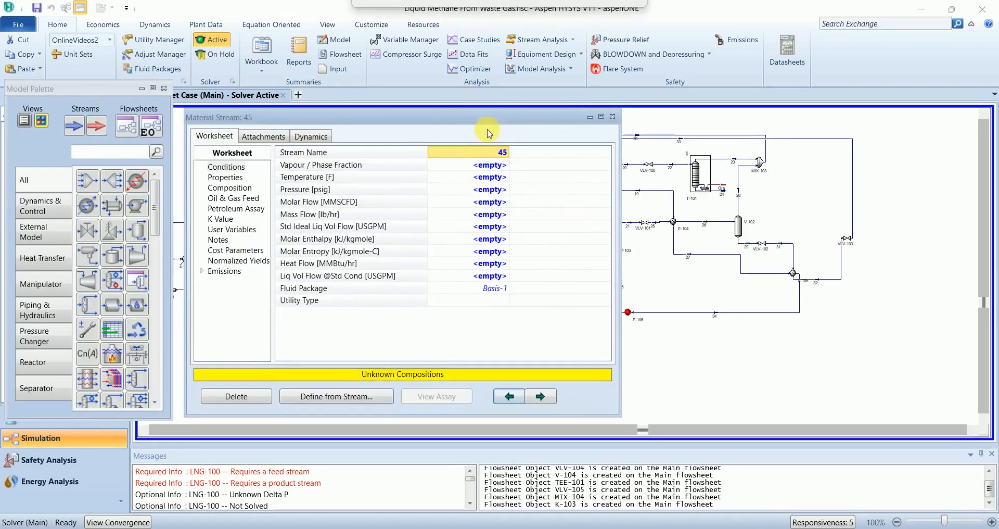
Step: Try to rename stream 45 as R1
click(477, 153)
text(R1)
key(Return)
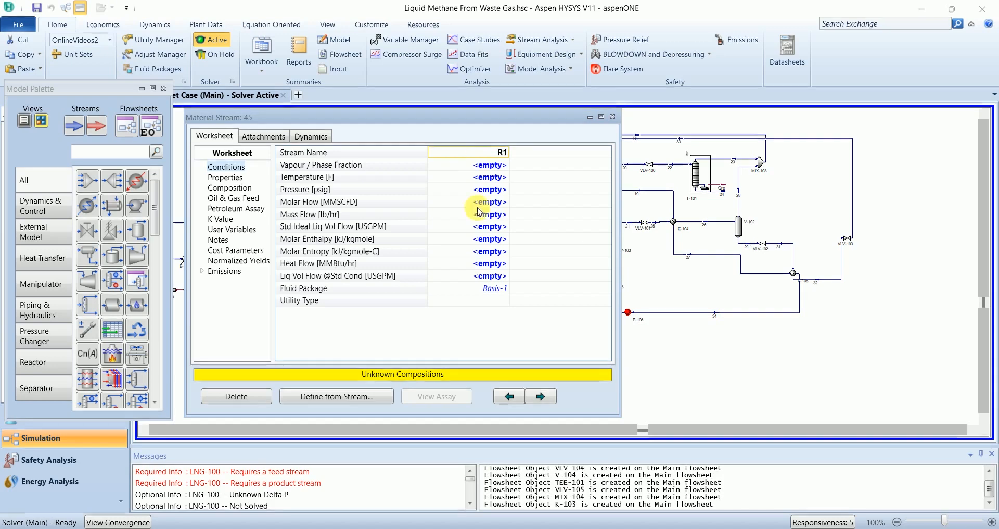
click(486, 177)
click(577, 321)
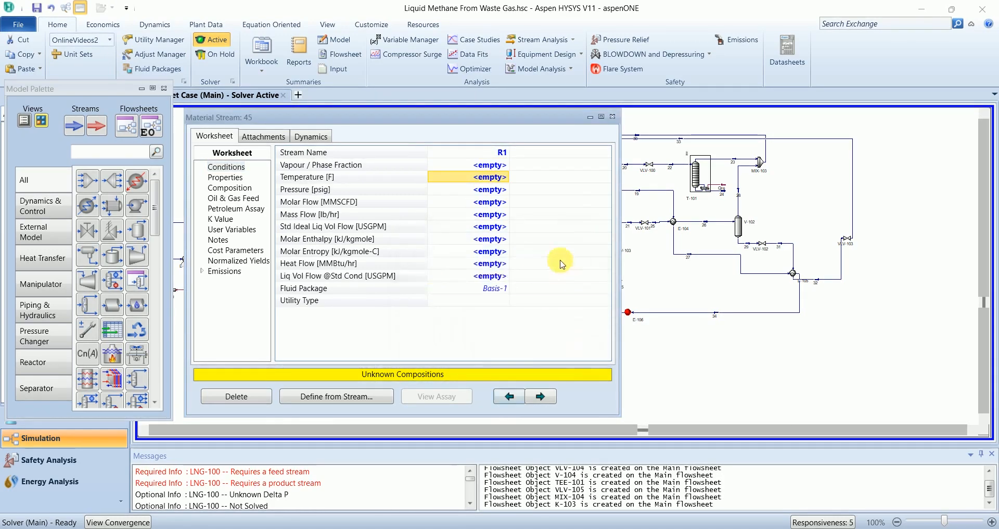
Step: Name the stream A1 and set its temperature to 100 F, pressure to 175.6 psig and molar flow to 5.639 MMSCFD
drag(487, 121, 777, 134)
click(759, 167)
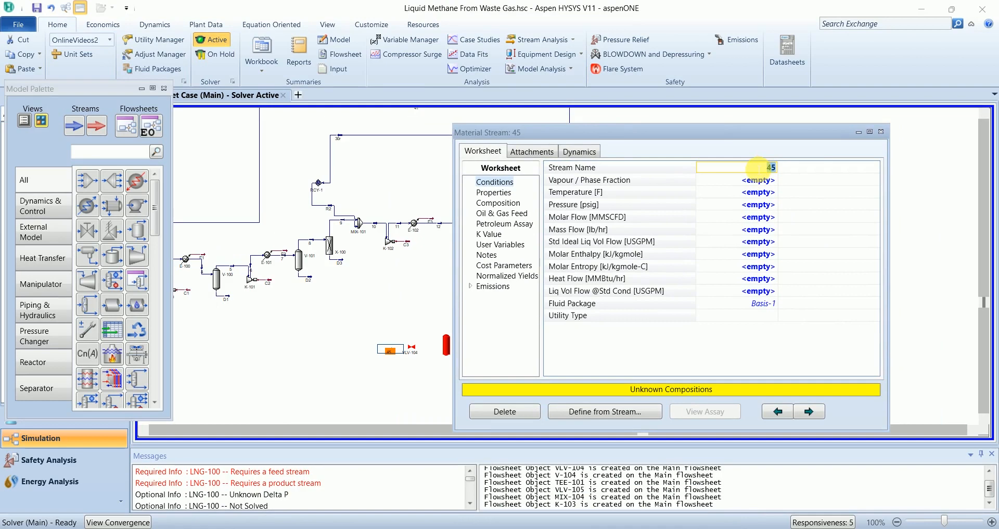
text(A1)
click(751, 192)
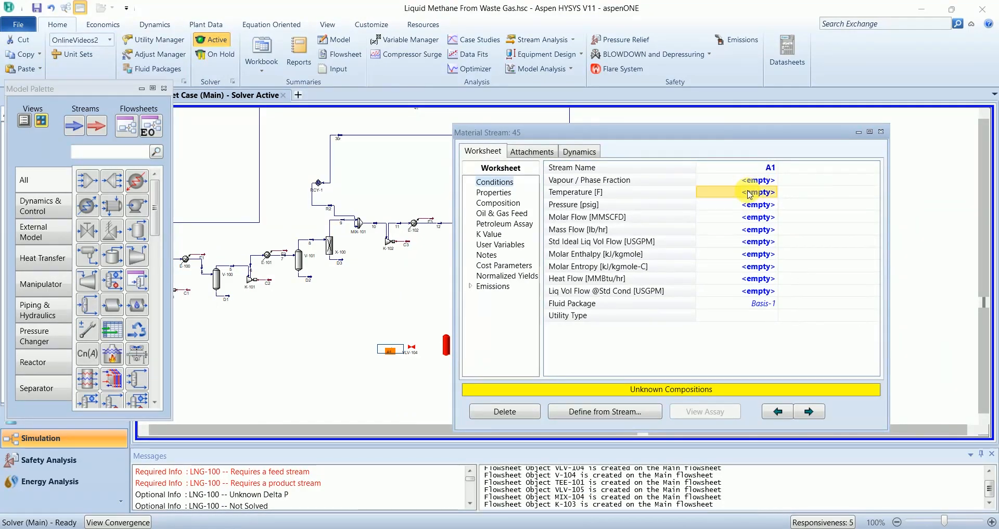
text(100)
click(751, 206)
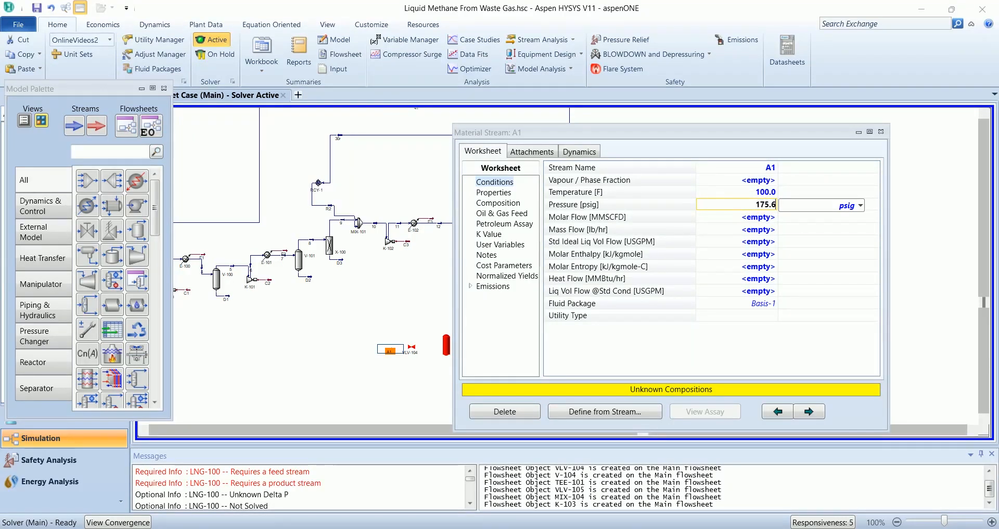
key(Return)
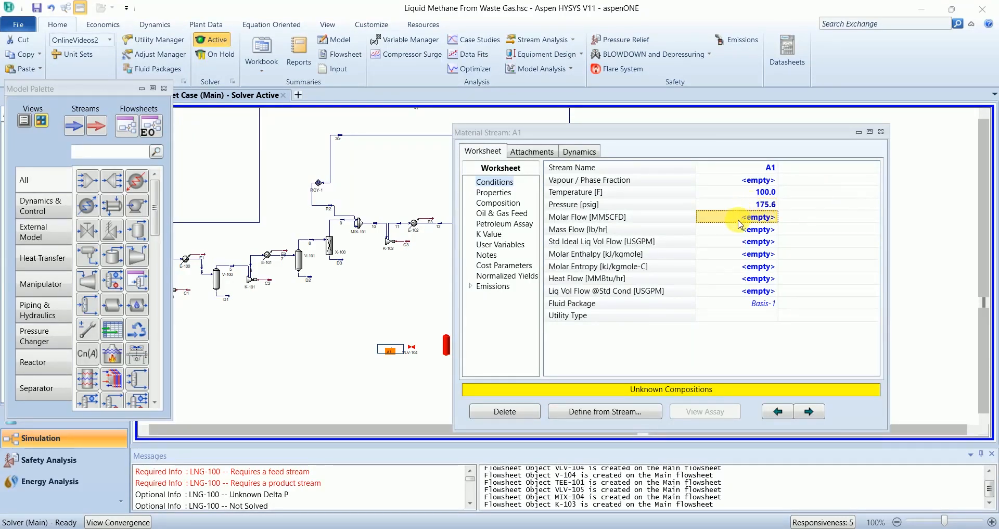
text(5.63)
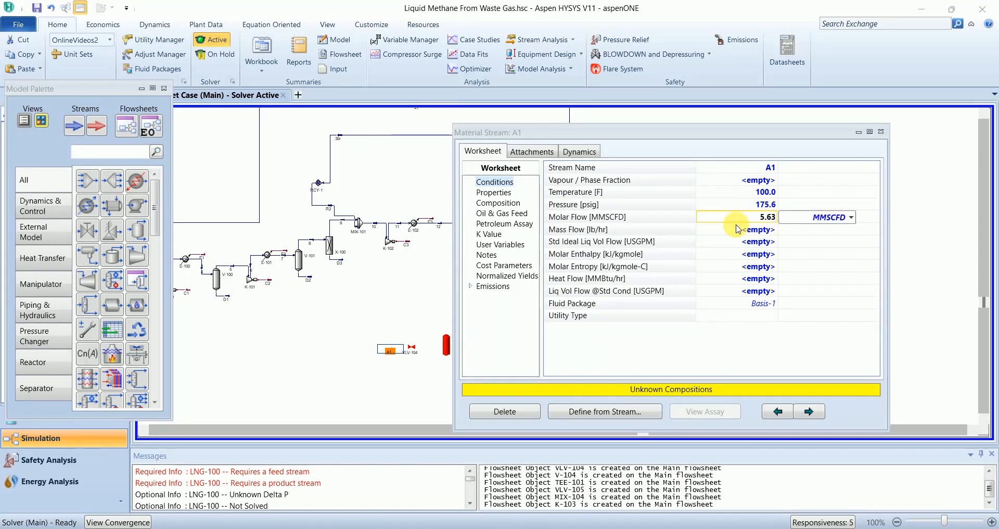
text(9)
key(Return)
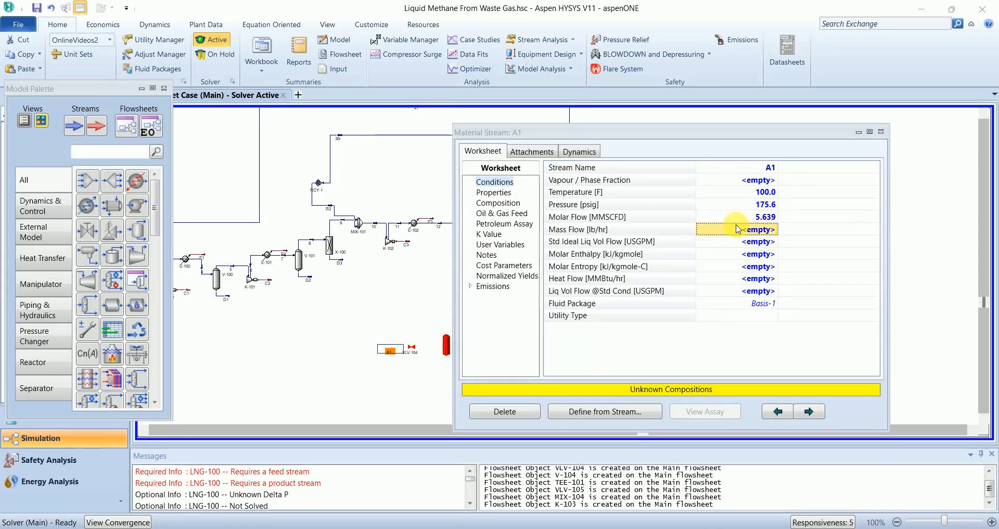
Step: Define the composition of stream A1 as propane with a mole fraction of 1 and close the stream
click(499, 203)
click(741, 242)
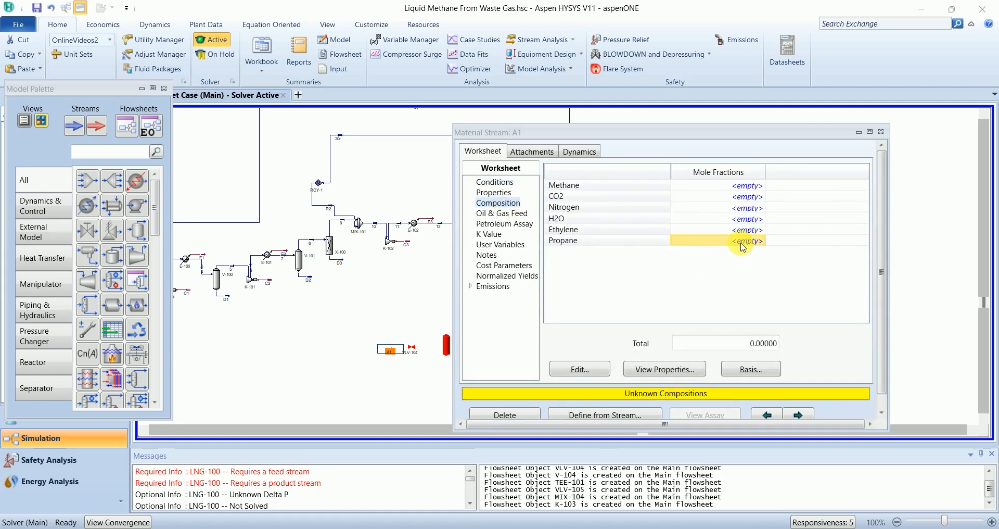
text(1)
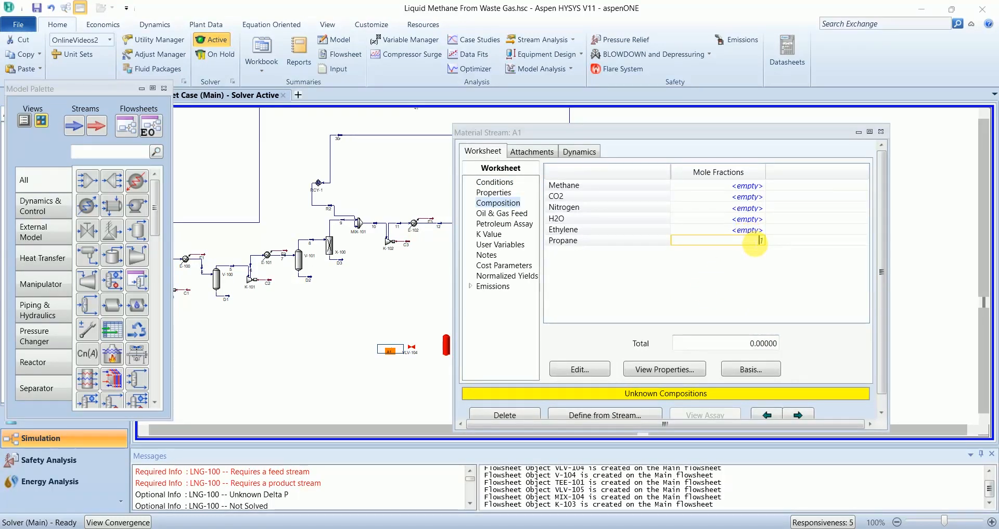
key(Return)
click(598, 394)
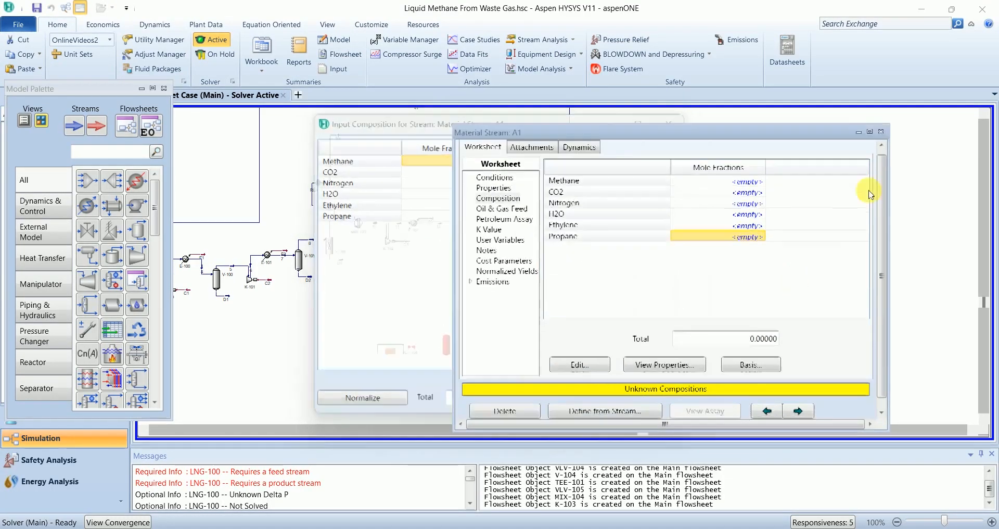
click(883, 136)
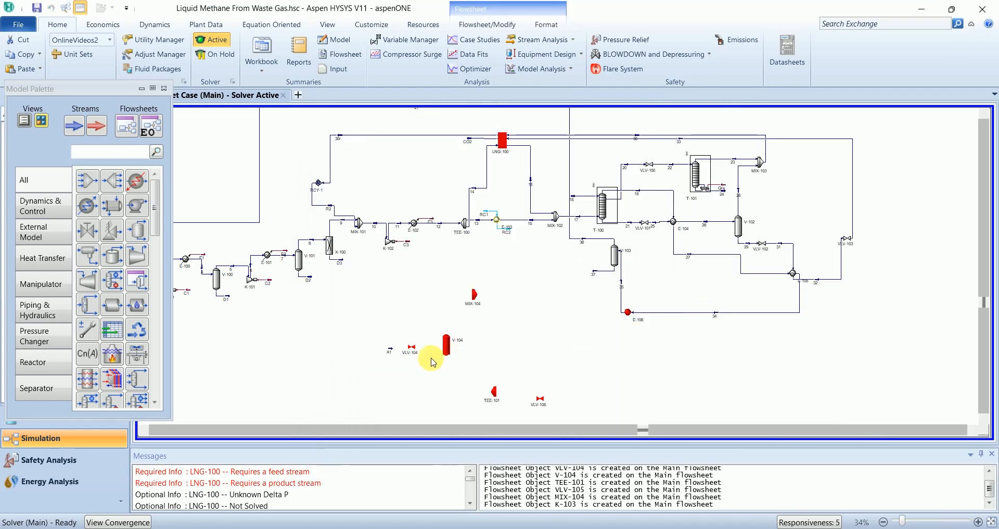
Step: Connect valve VLV-104 with stream A1 as inlet and a new stream A2 as outlet
double_click(410, 357)
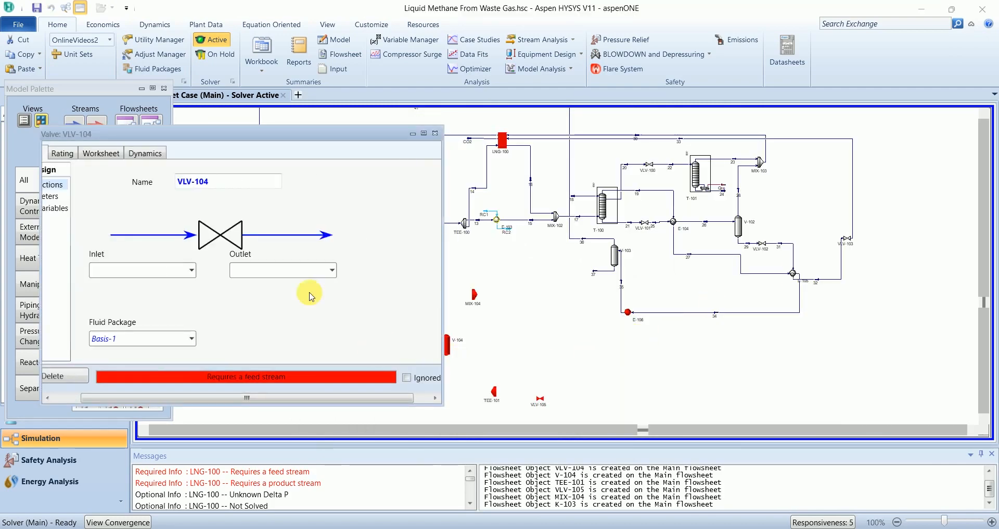
click(191, 269)
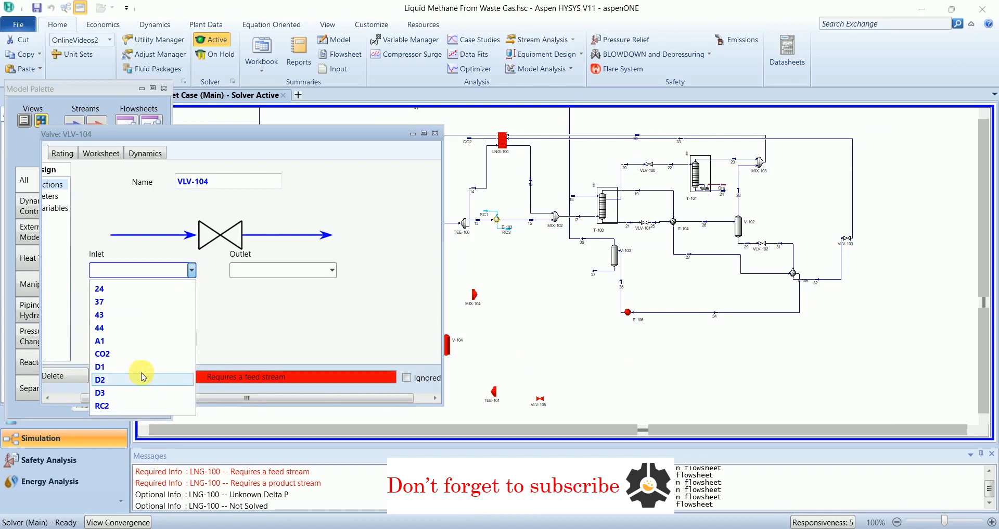
click(145, 340)
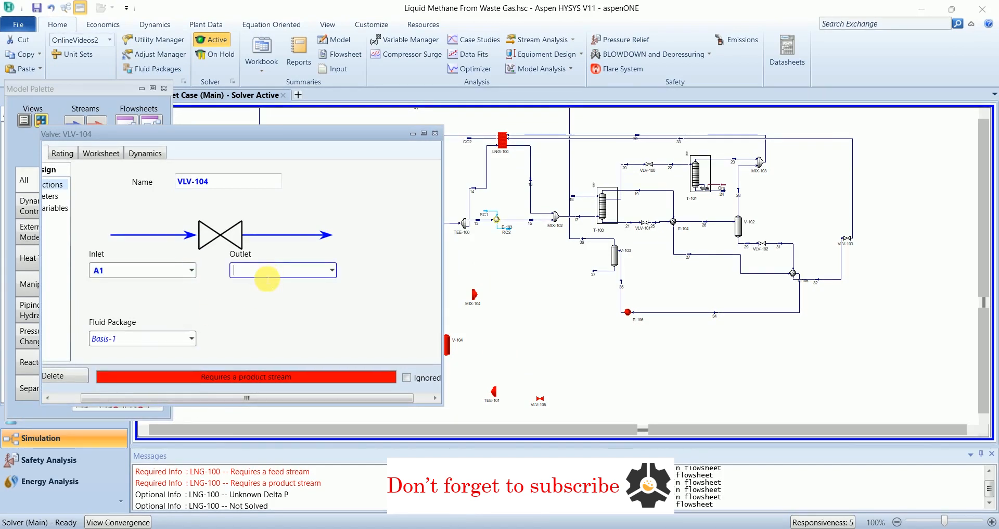
text(A2)
key(Return)
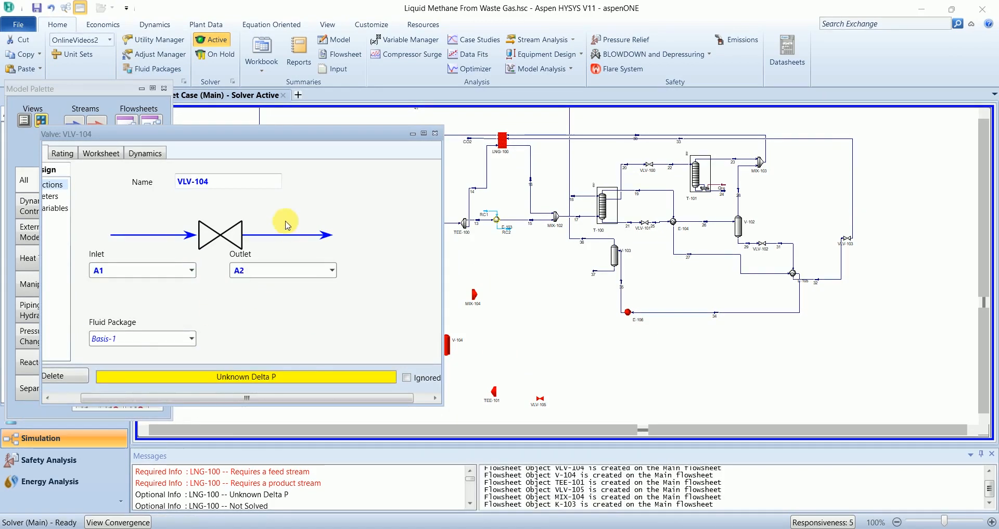
Step: Set the pressure of valve outlet stream A2 to 20 psig and close the valve's window
click(101, 154)
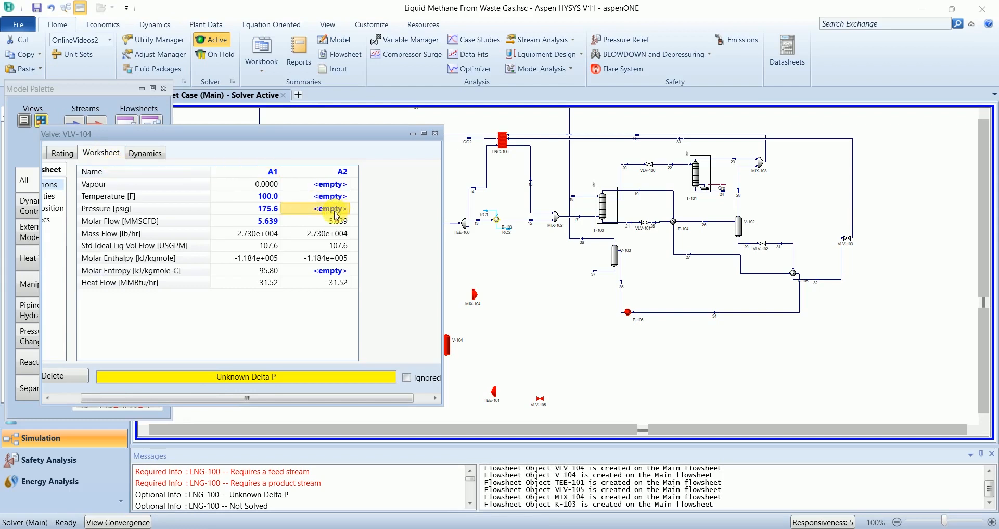
text(20)
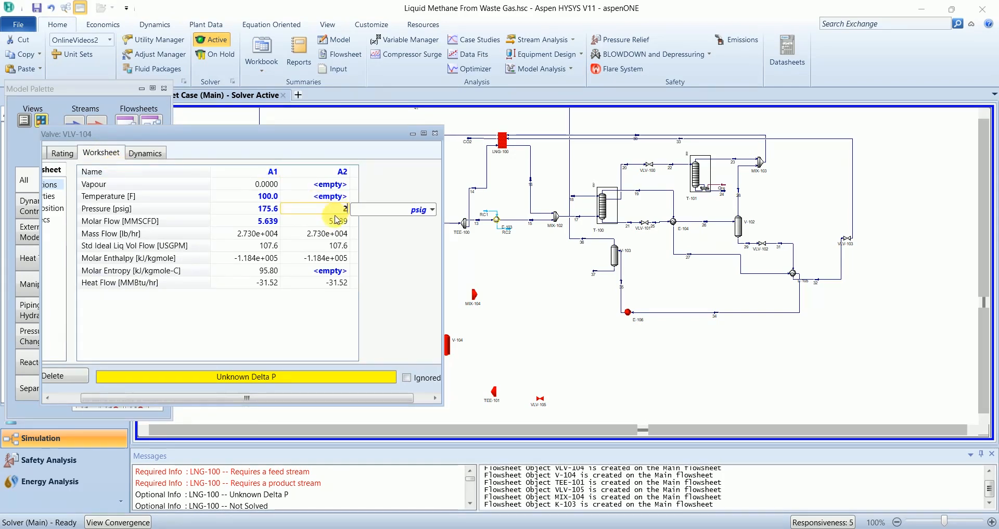
key(Return)
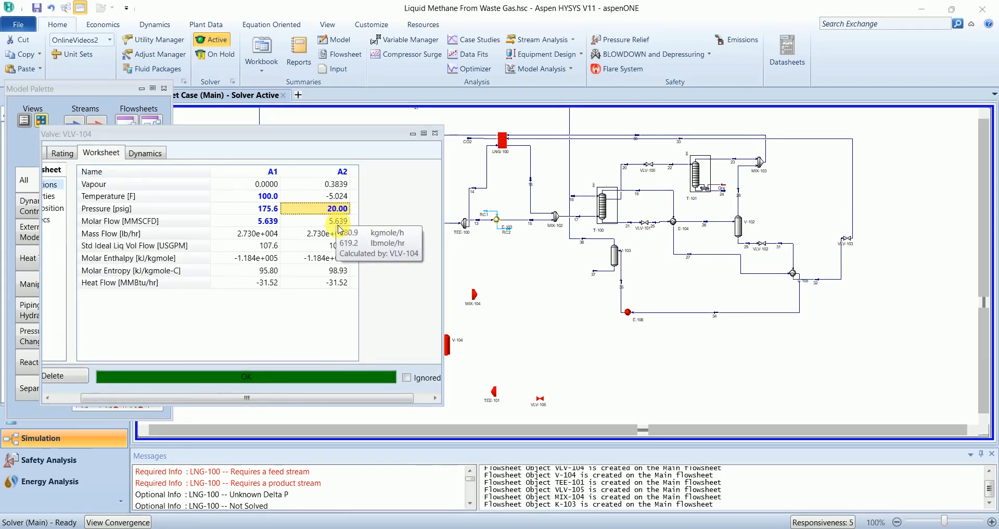
click(435, 134)
mouse_move(392, 354)
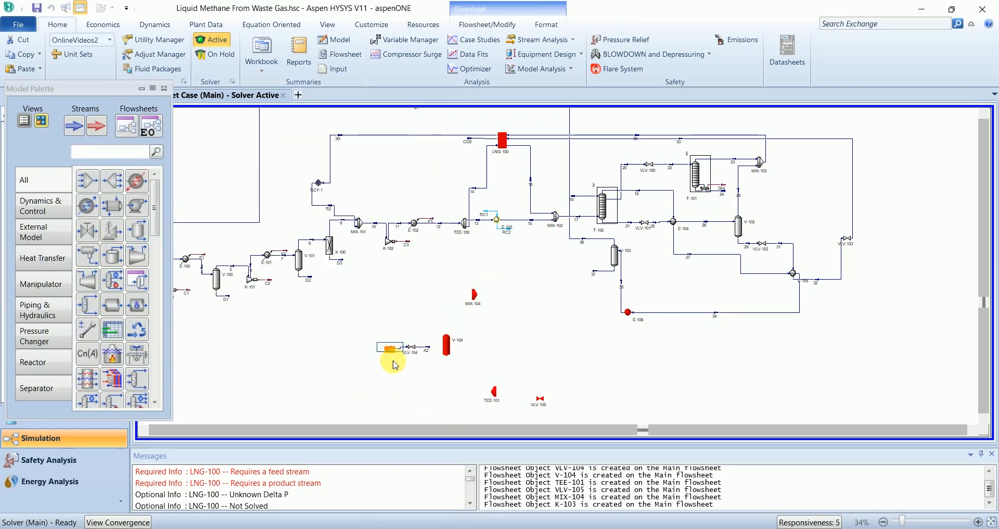
click(978, 522)
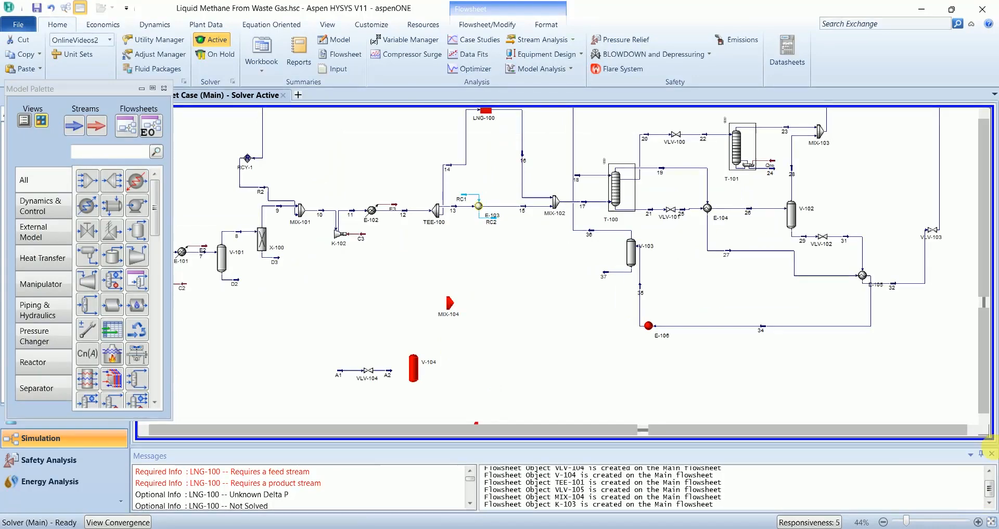
scroll(983, 415, down, 2)
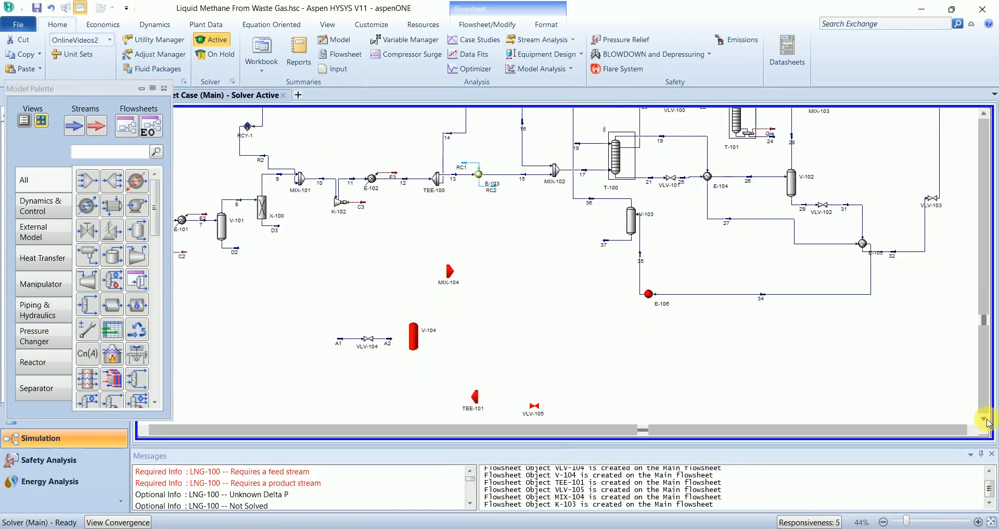
Step: Connect separator V-104 with A2 as inlet, A4 as vapour outlet and A3 as liquid outlet, and close its window
click(978, 522)
click(978, 522)
click(978, 521)
scroll(988, 425, down, 2)
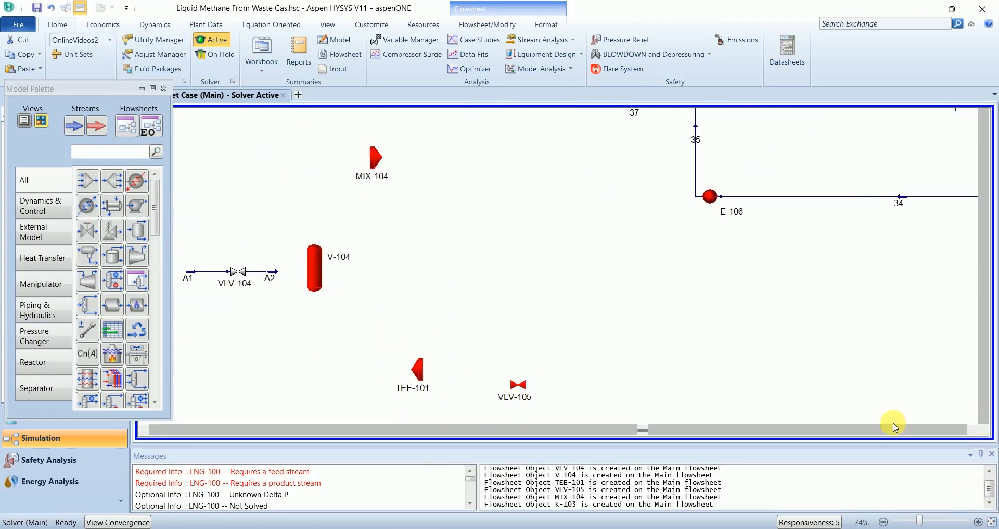
click(311, 278)
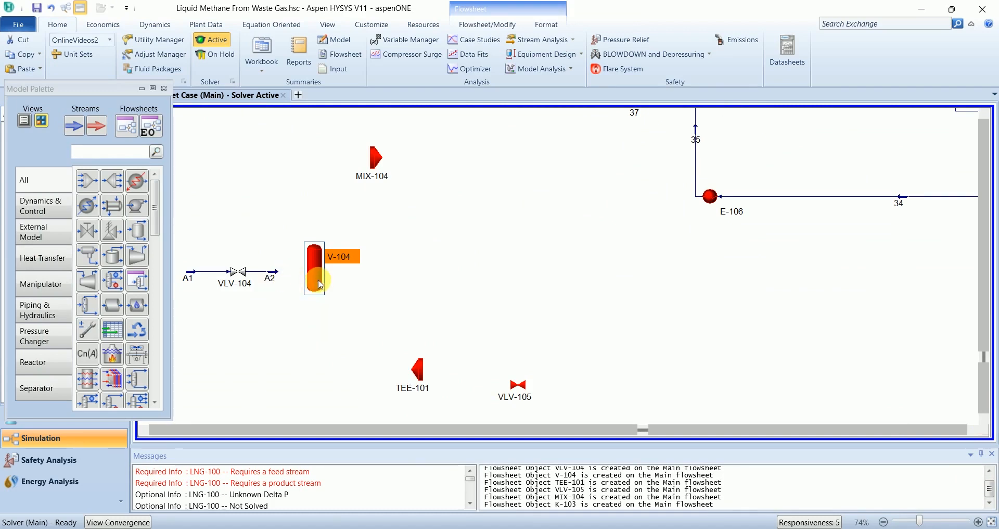
double_click(314, 279)
click(226, 226)
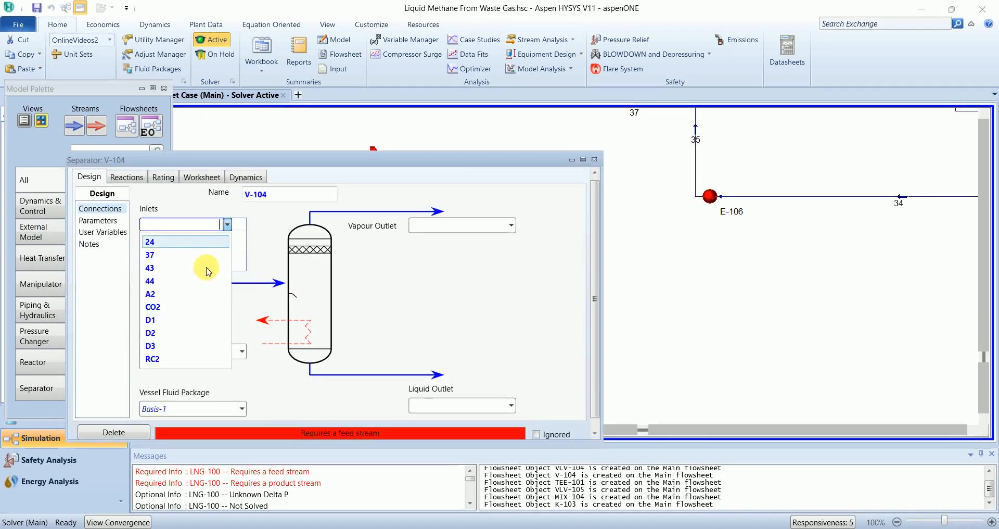
click(202, 299)
click(443, 228)
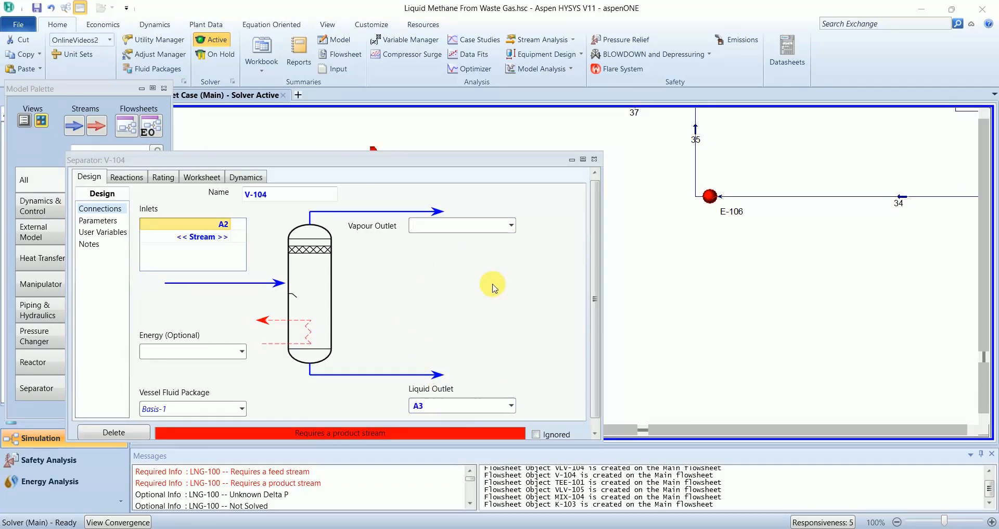
text(A)
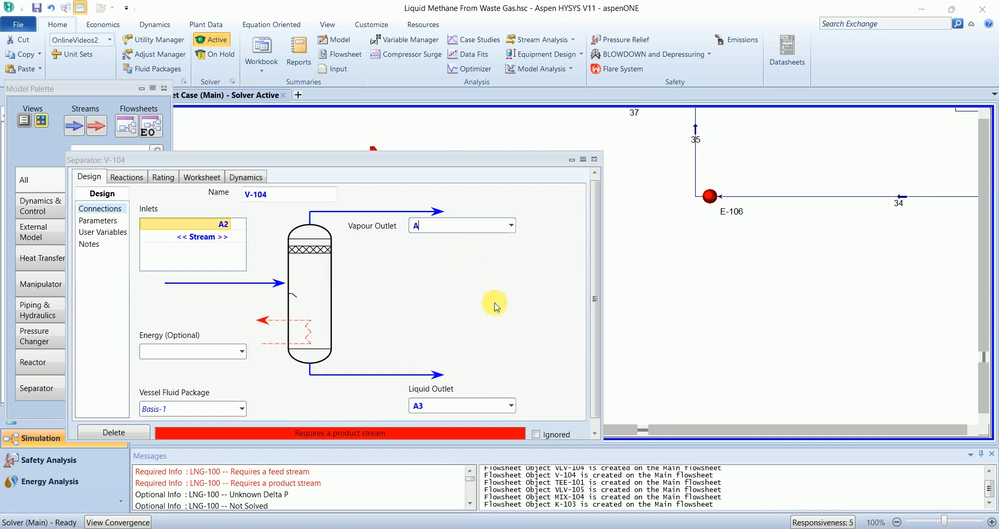
text(4)
click(595, 159)
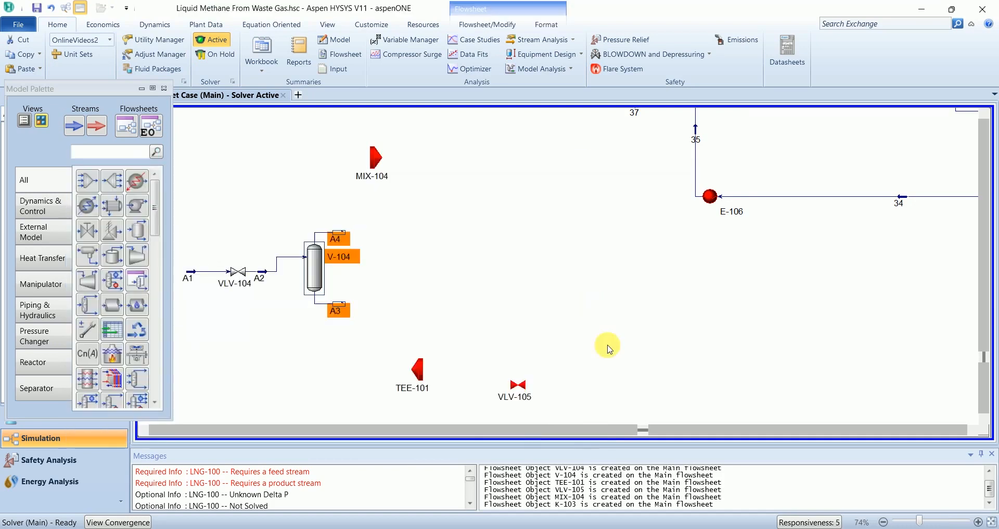
Step: Move TEE-101 beside stream A3 and connect it with A3 as inlet and new streams A5 and A6 as outlets
drag(419, 374, 383, 312)
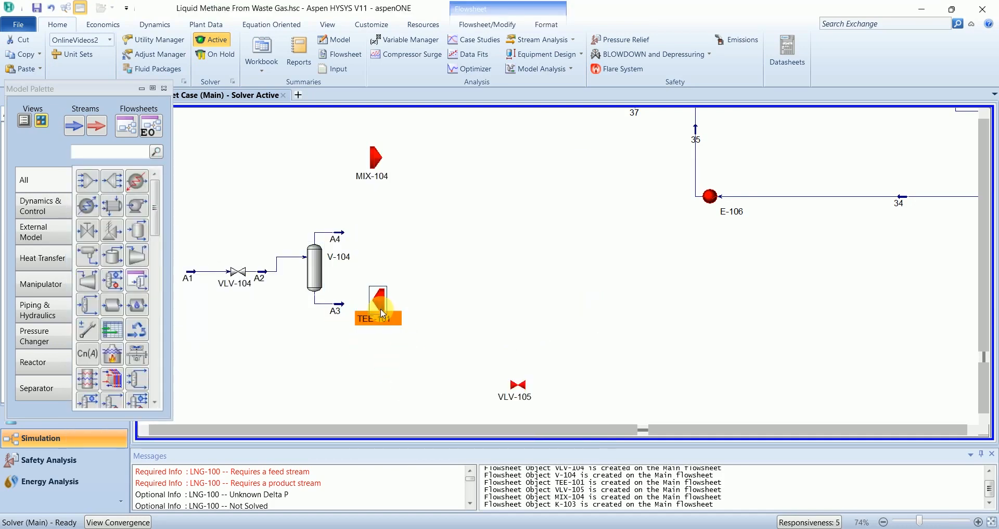
double_click(383, 312)
click(266, 288)
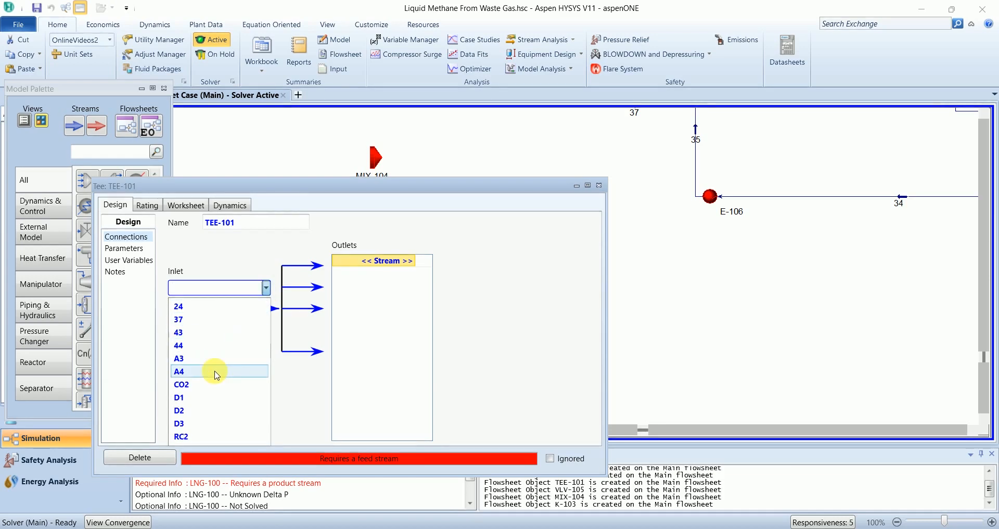
click(213, 359)
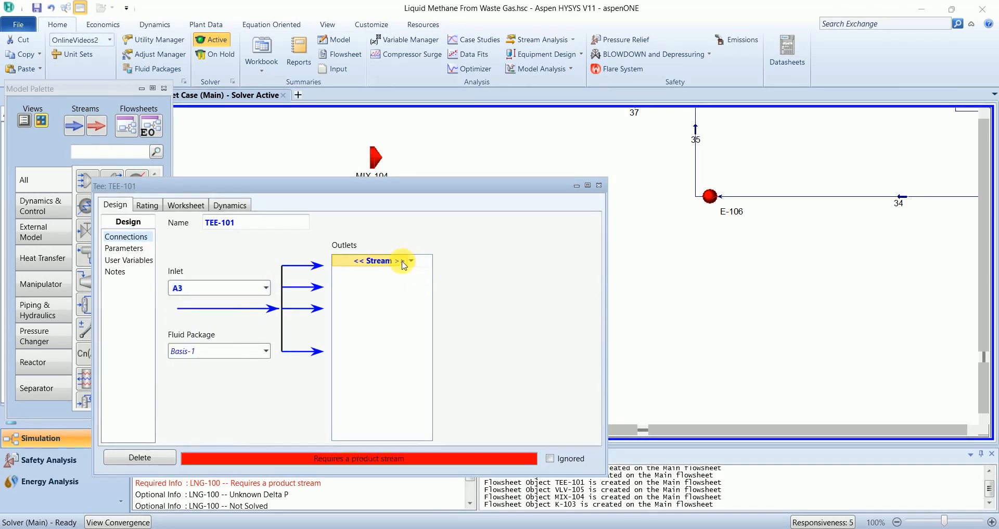
click(406, 261)
click(411, 262)
text(A)
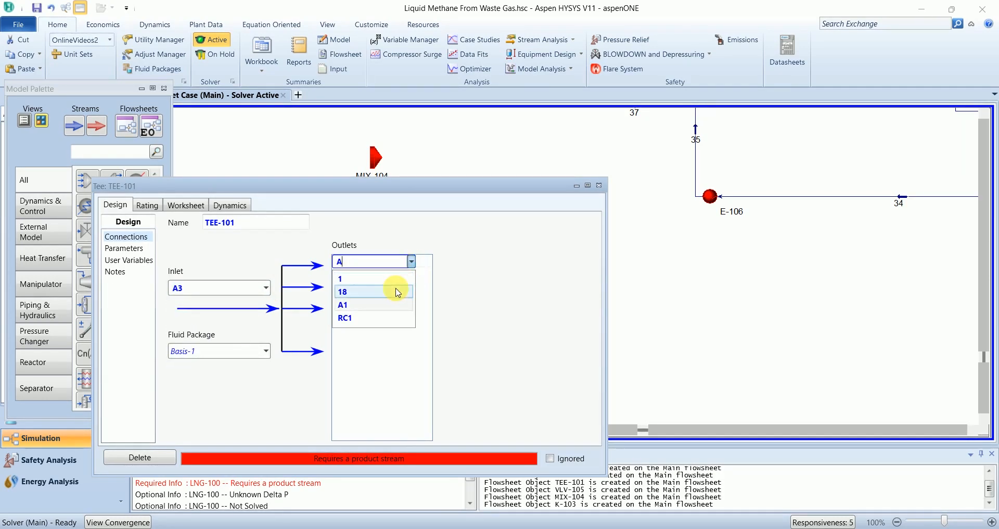
text(5)
key(Return)
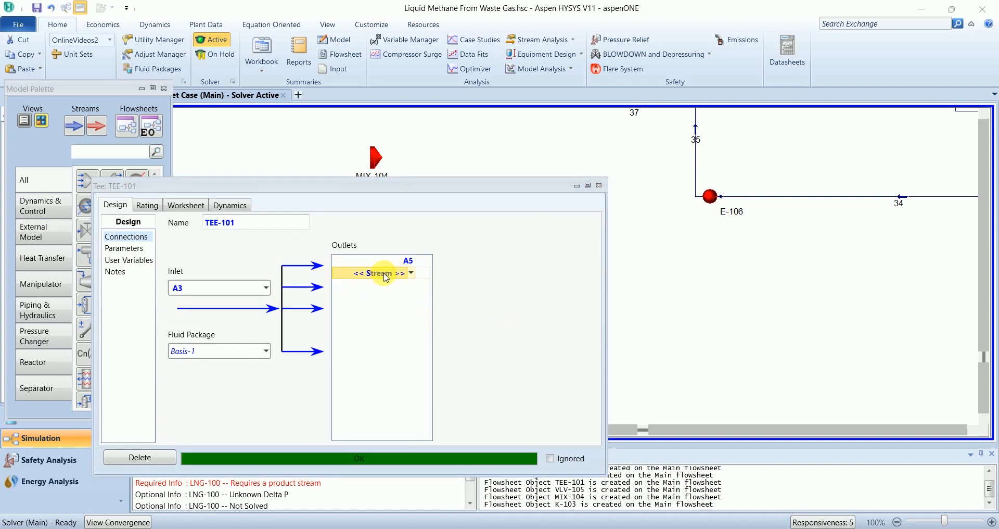
click(368, 272)
text(A1)
text(6)
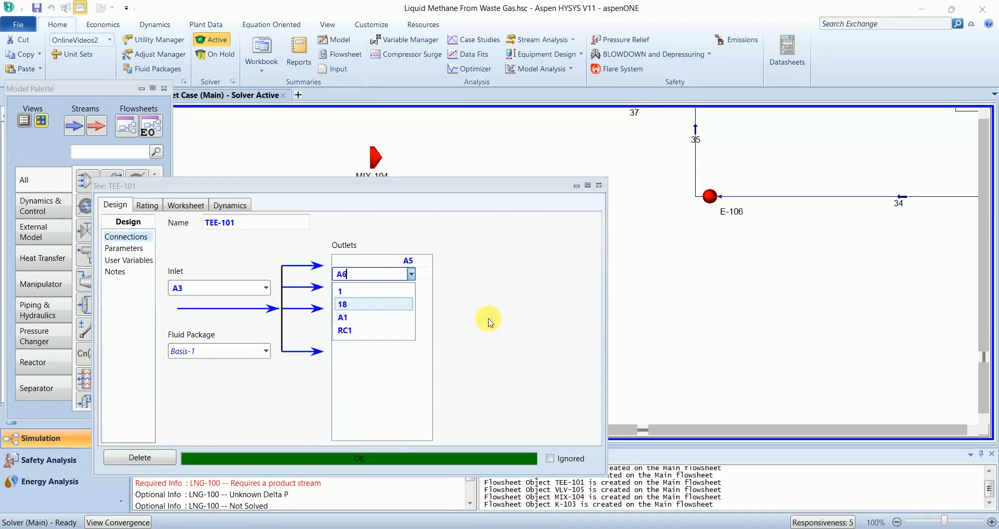
key(Return)
Step: Set the flow ratio of tee outlet A5 to 0.1185 and close the tee's window
click(128, 249)
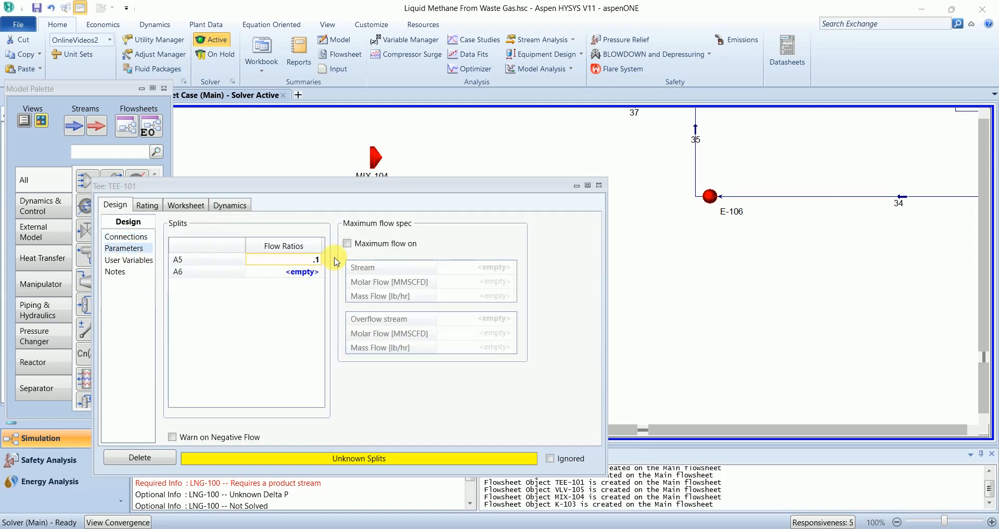
key(Return)
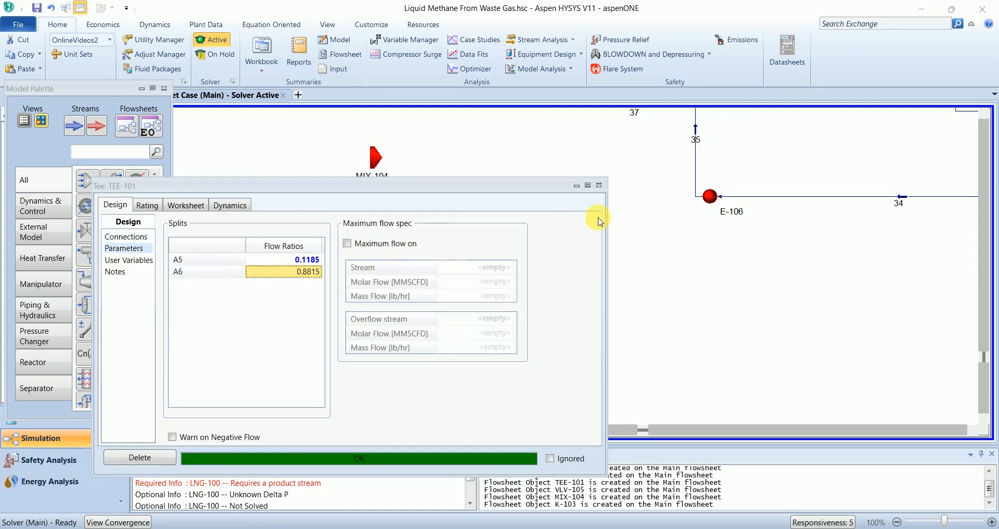
click(599, 187)
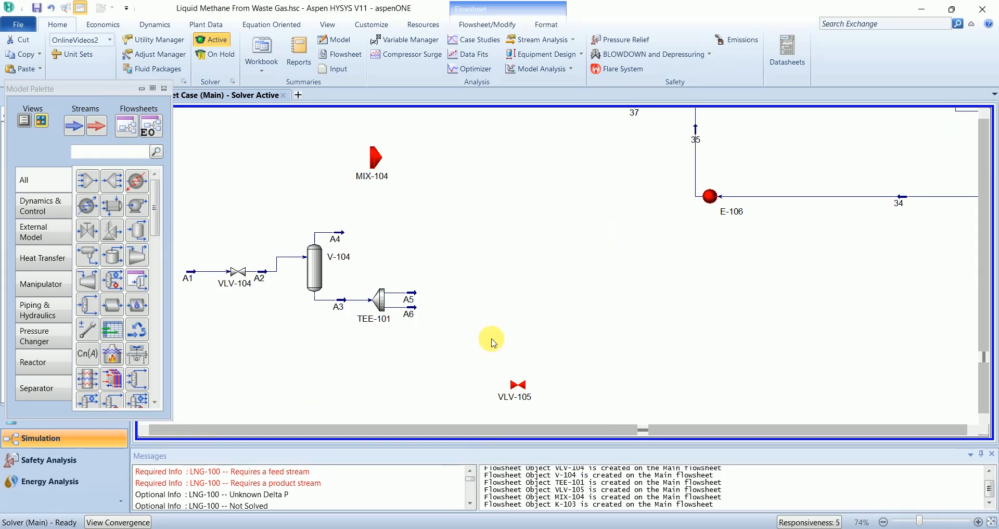
Step: Move valve VLV-105 beside stream A6 and connect it with A6 as inlet and a new stream A7 as outlet
click(518, 385)
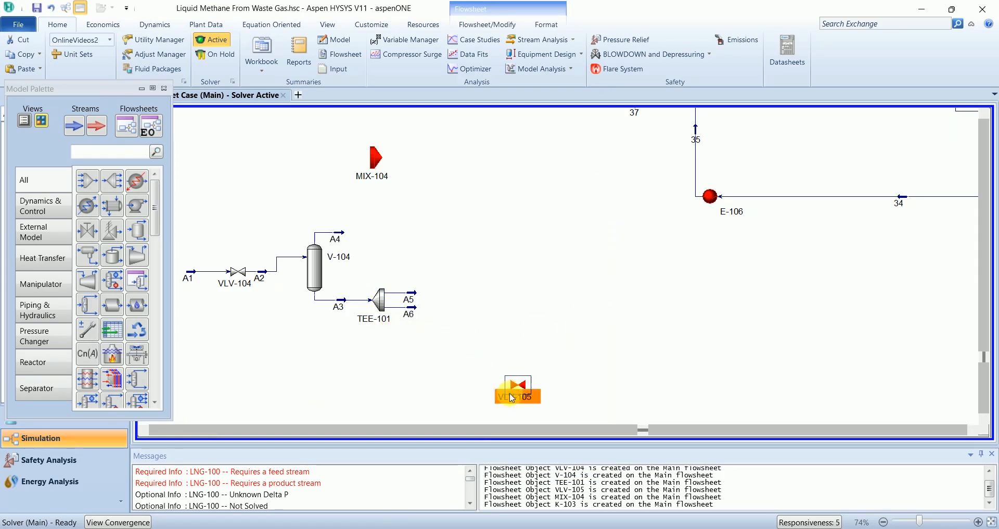
drag(475, 349, 459, 344)
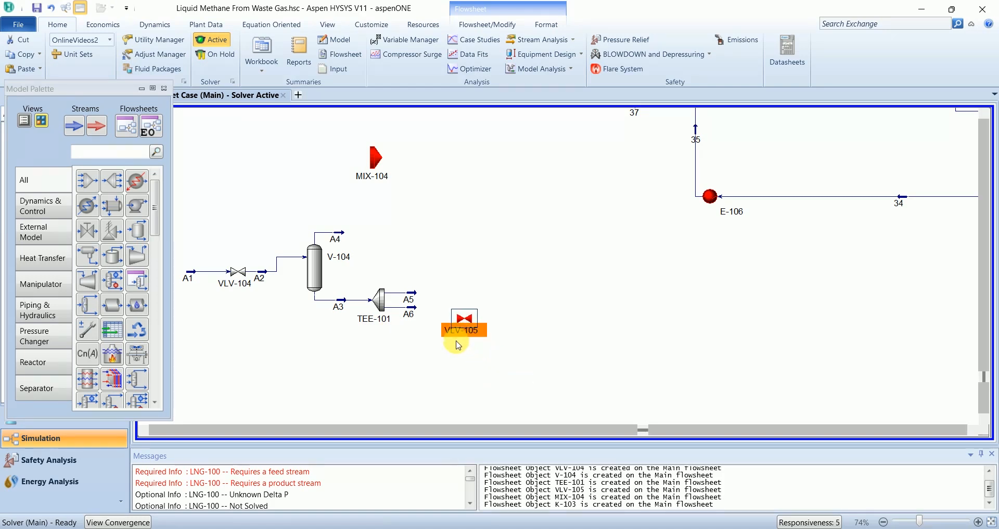
double_click(463, 325)
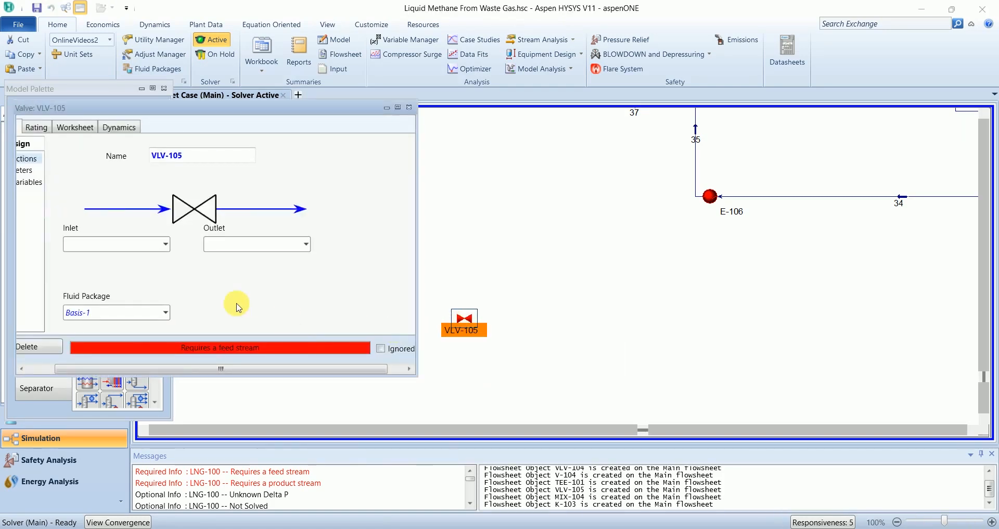
click(166, 244)
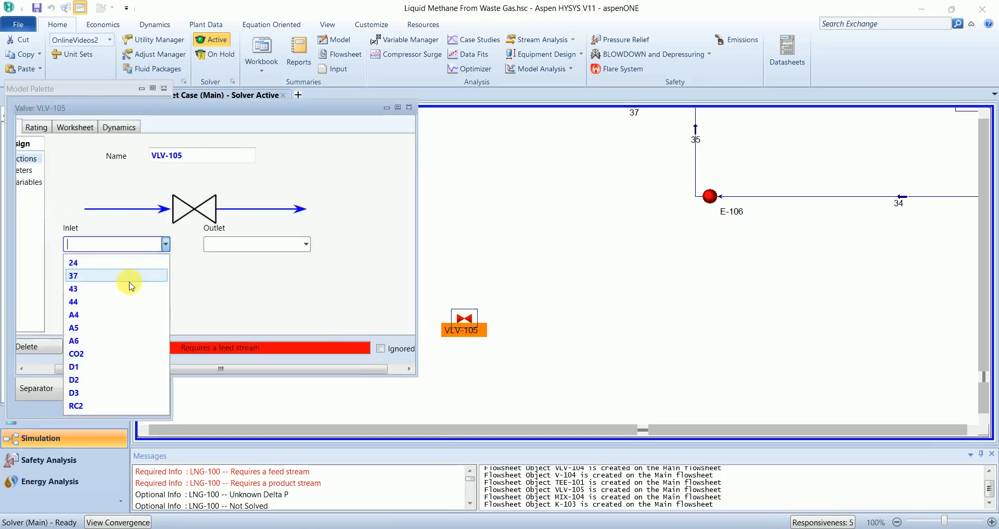
click(107, 342)
text(A7)
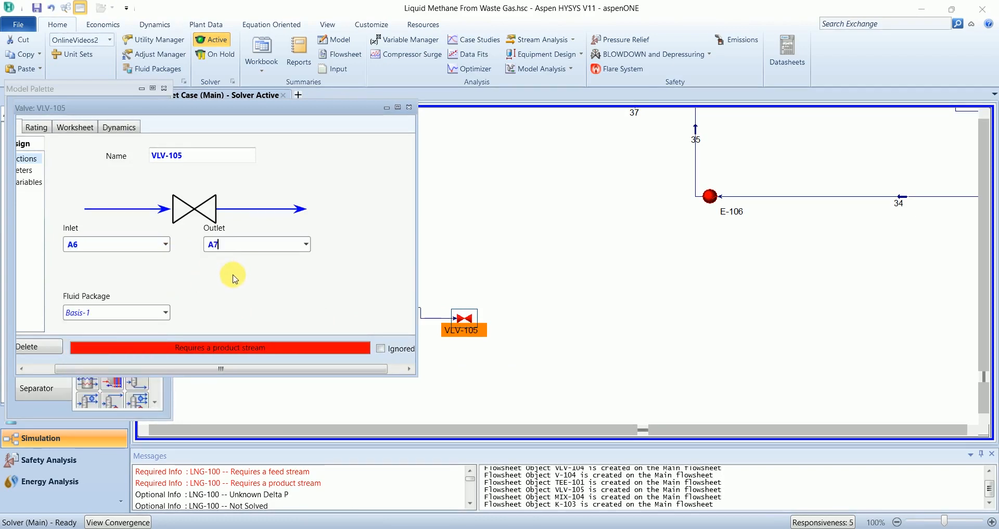
key(Return)
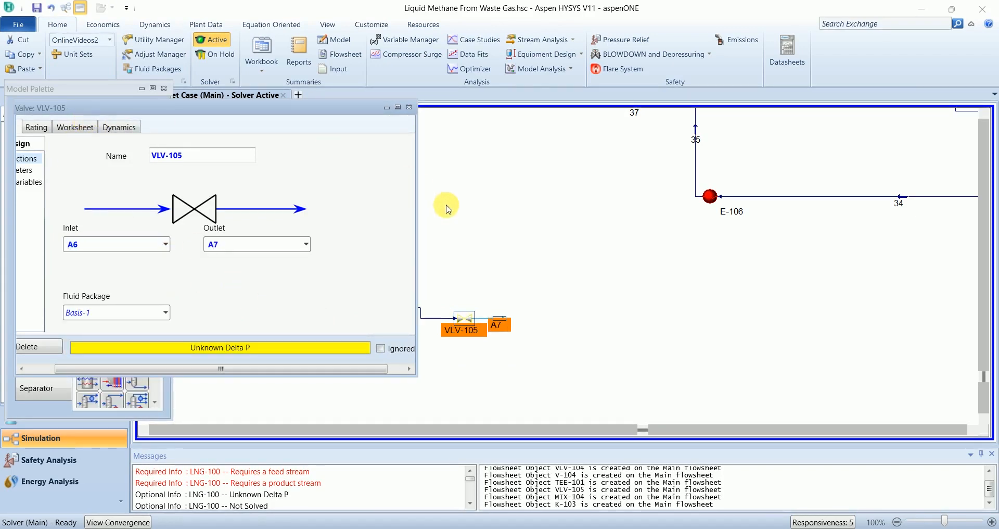
Step: Widen the window of VLV-105, set the pressure of outlet stream A7 to 1.364 psig and close the window
drag(420, 206, 523, 203)
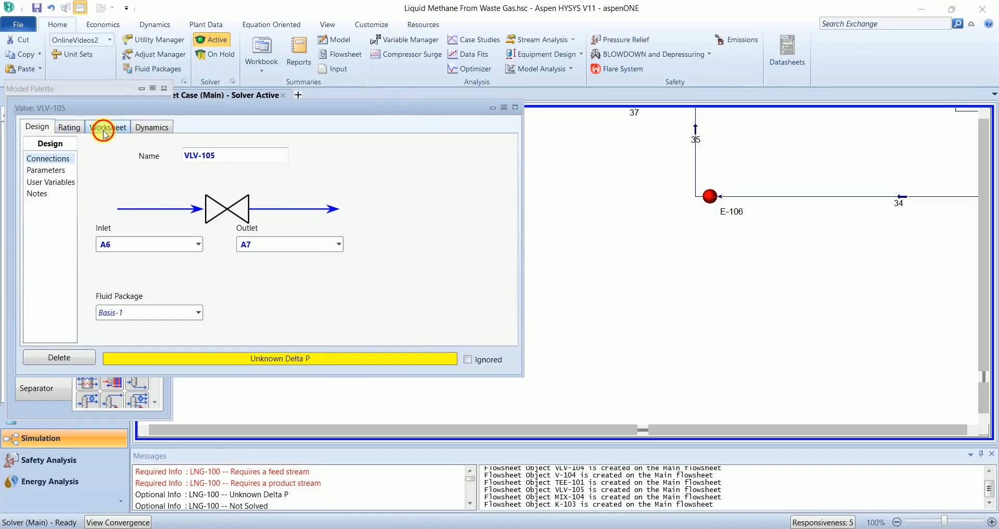
click(106, 127)
text(1.36)
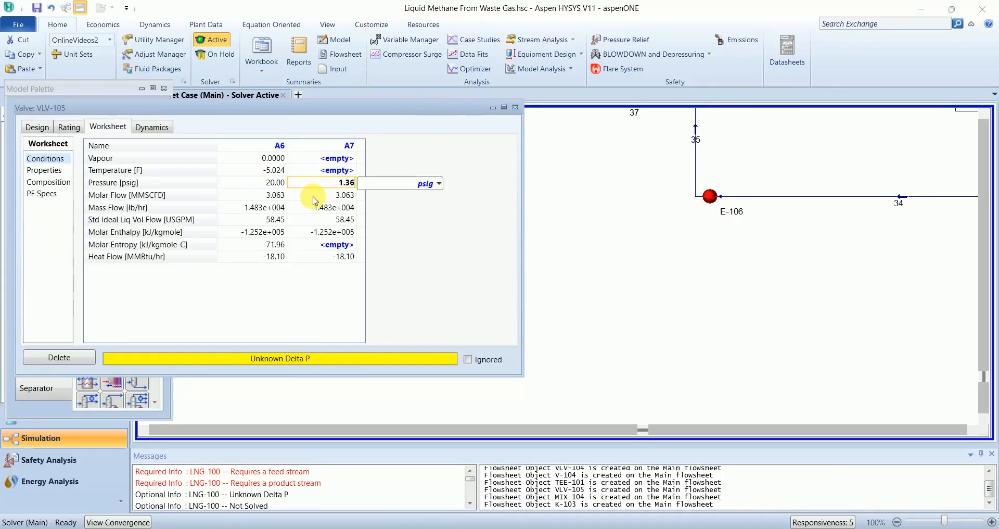
text(4)
key(Return)
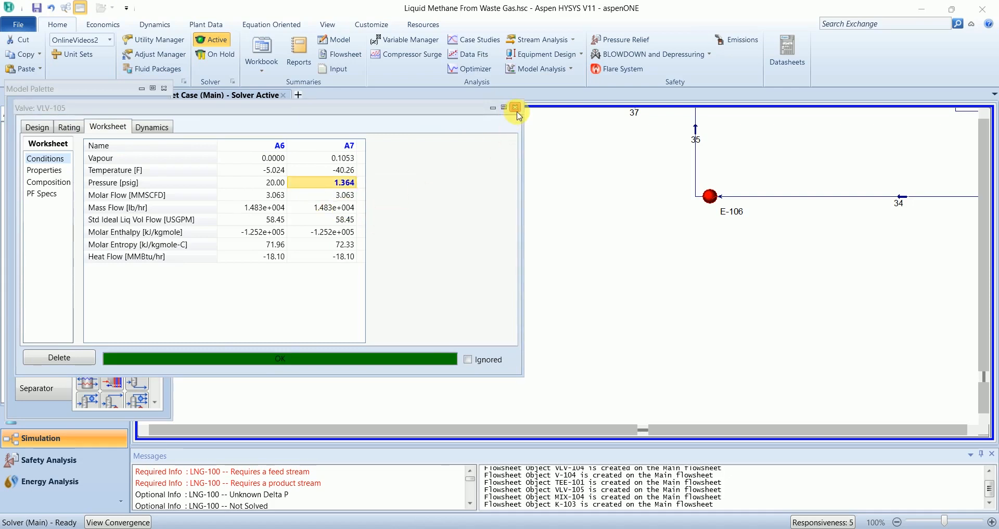
click(515, 108)
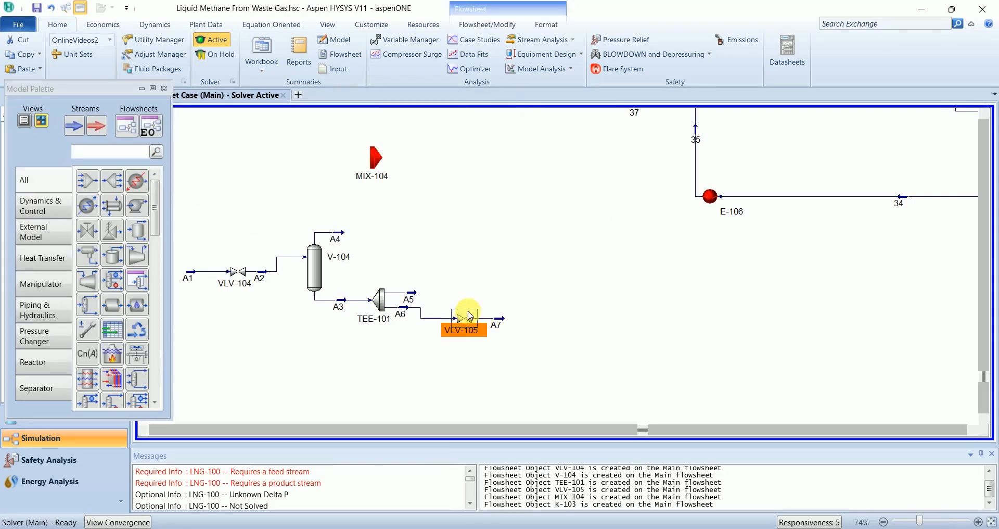
Step: Straighten the layout by aligning VLV-105 and A7 with stream A6, and VLV-104 and A1 with the separator inlet
drag(507, 307, 542, 308)
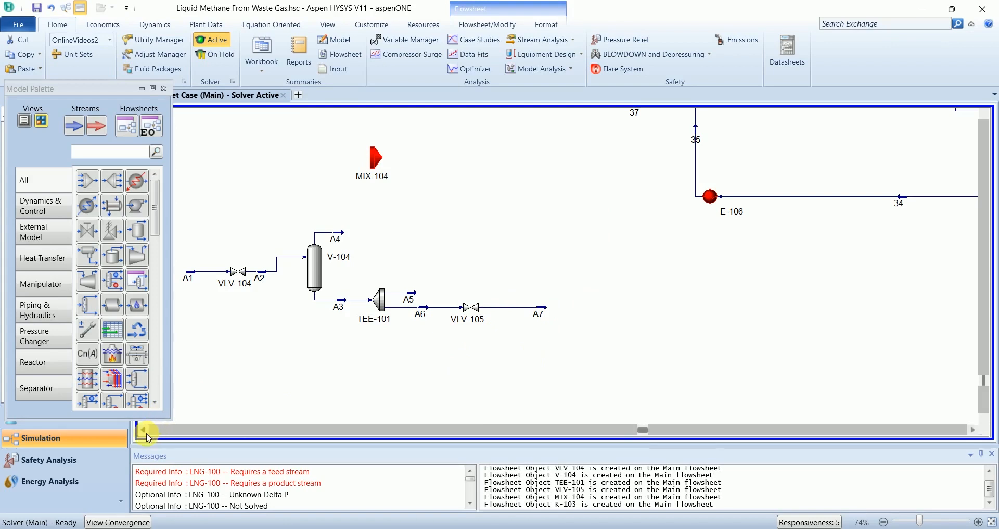
click(142, 429)
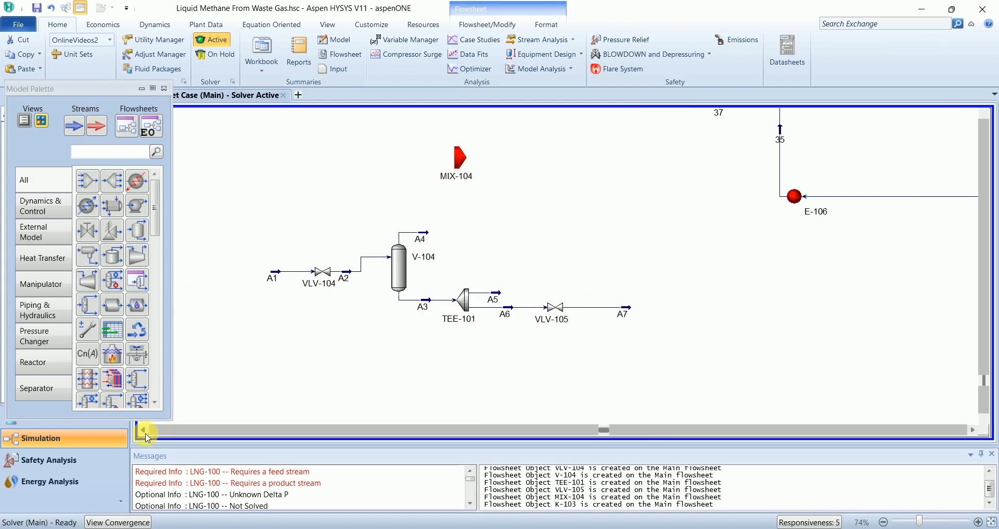
click(325, 269)
drag(326, 263, 274, 261)
click(289, 284)
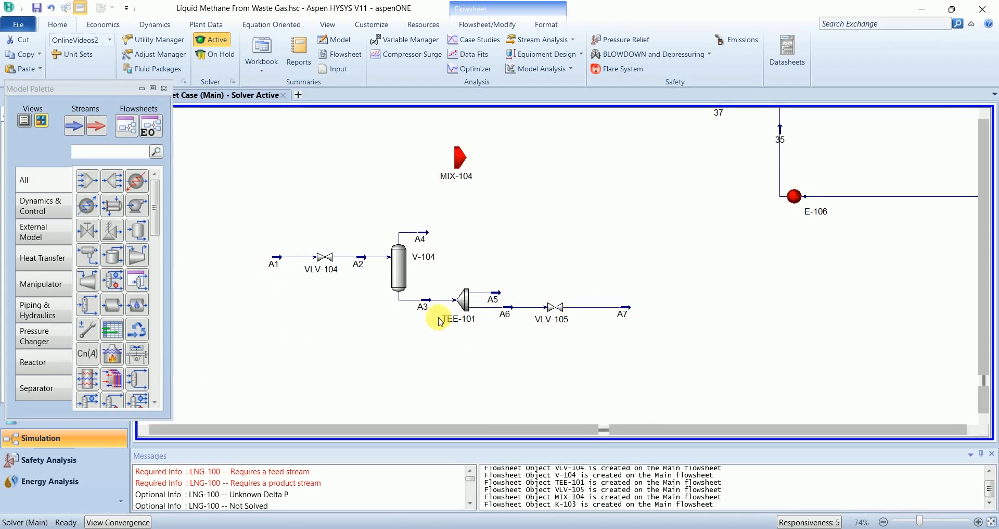
Step: Replace the shell side inlet of heat exchanger E-103 with stream A5
click(987, 116)
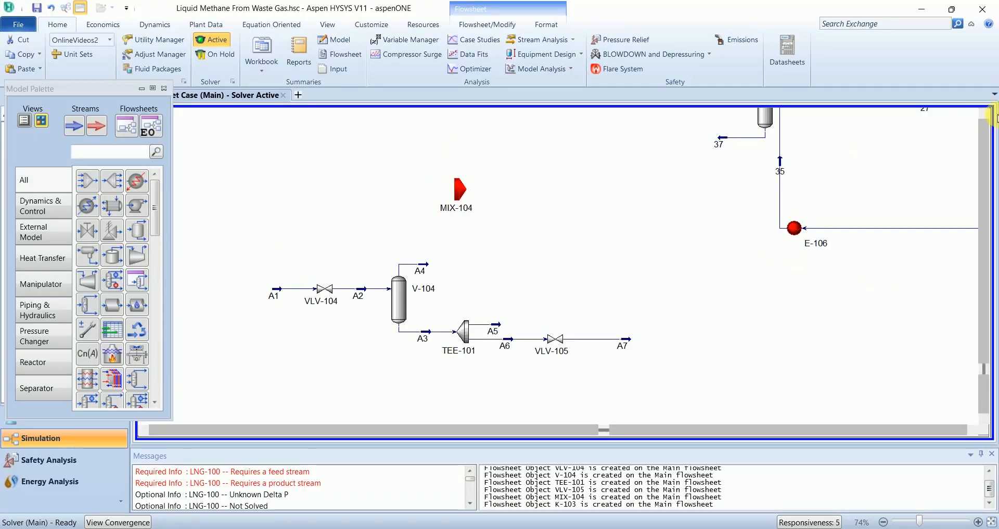
click(987, 117)
click(987, 117)
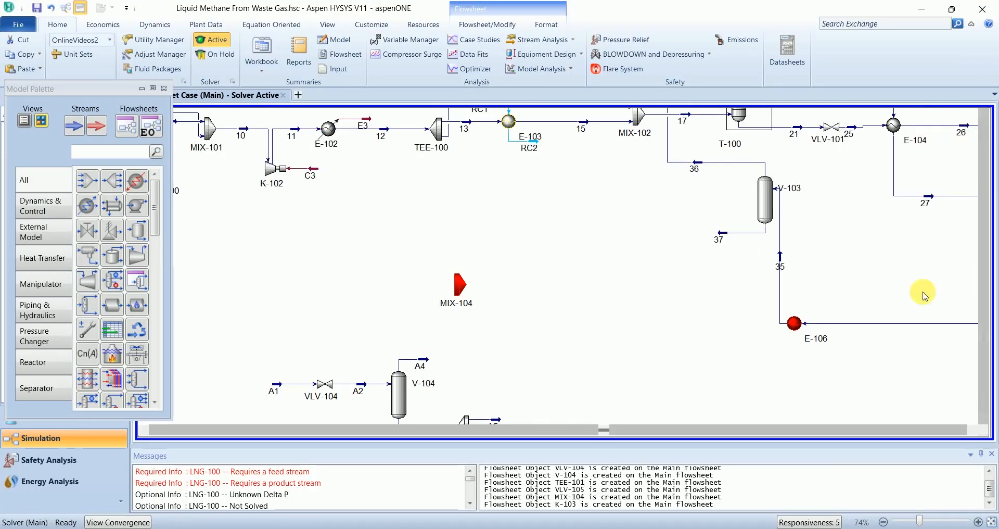
click(883, 522)
click(883, 522)
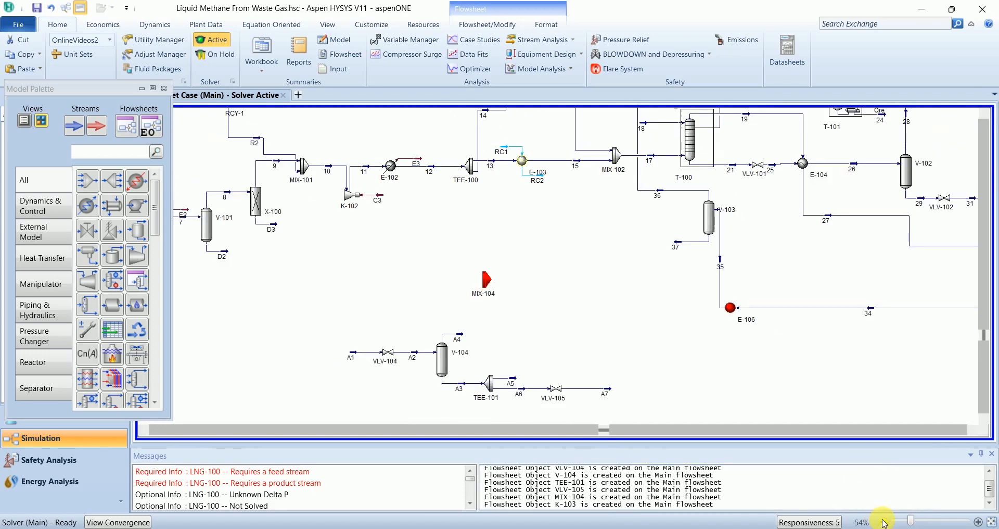
double_click(523, 161)
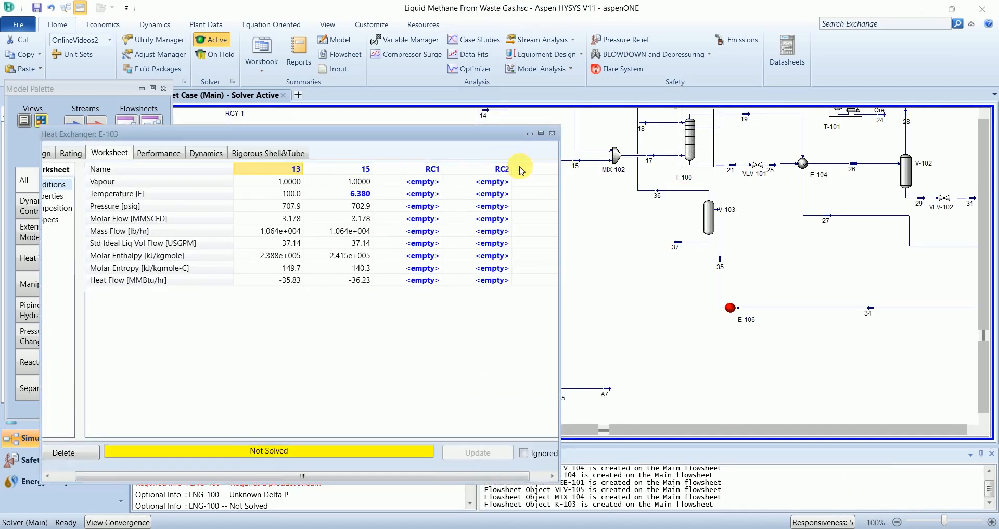
click(49, 155)
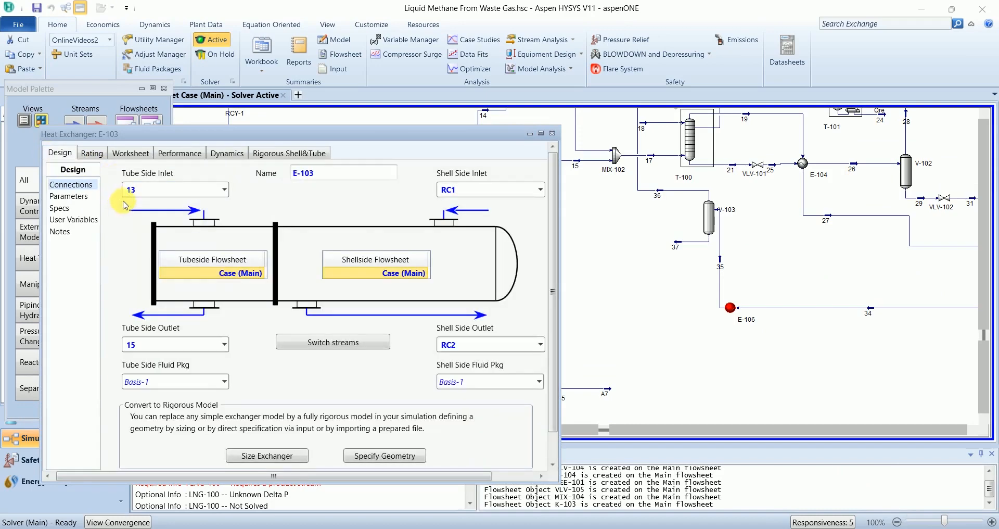
click(540, 191)
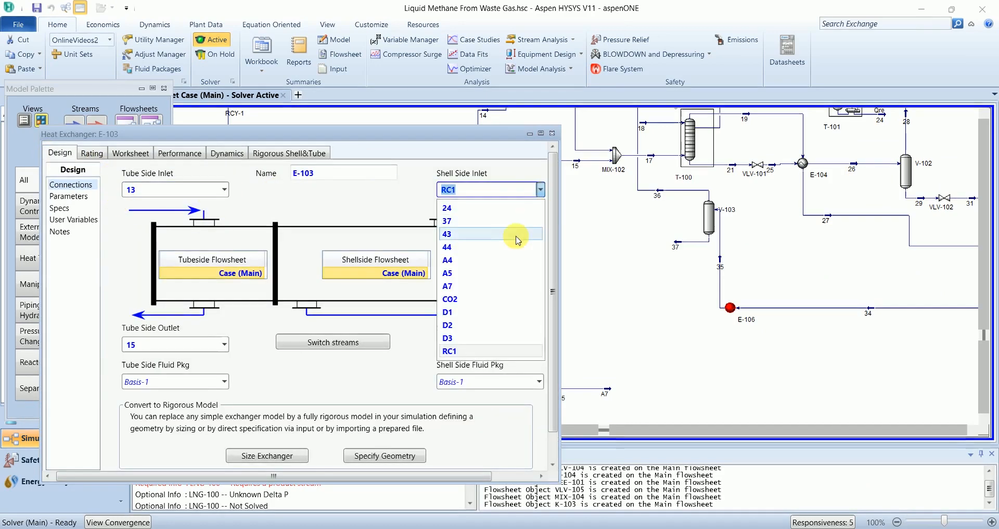
click(491, 270)
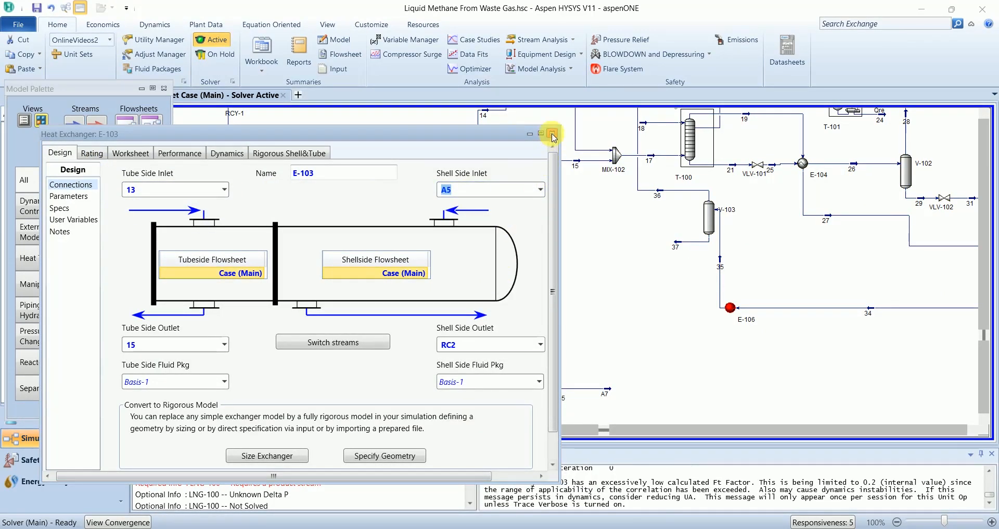
Step: Replace the shell side outlet of heat exchanger E-103 with a new stream A8 and move A8 further below the exchanger
click(507, 345)
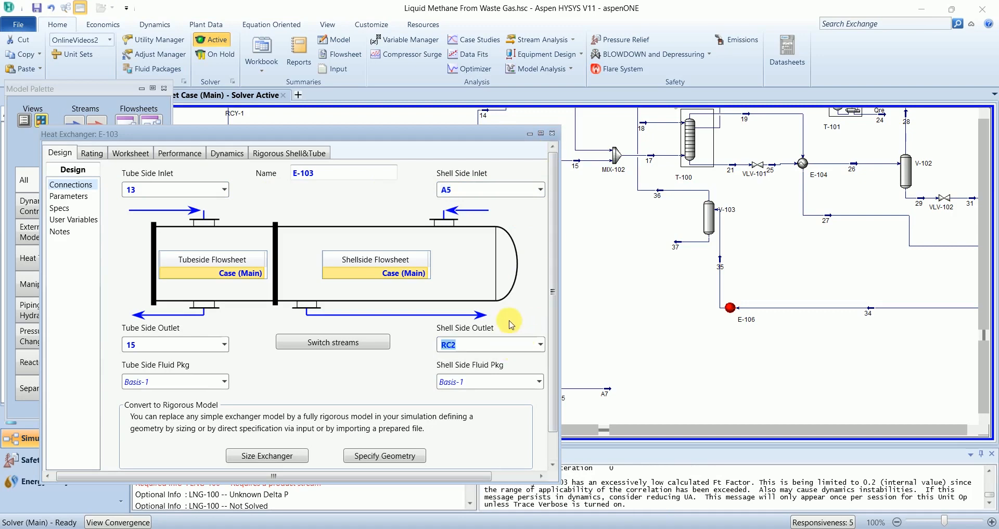
text(A)
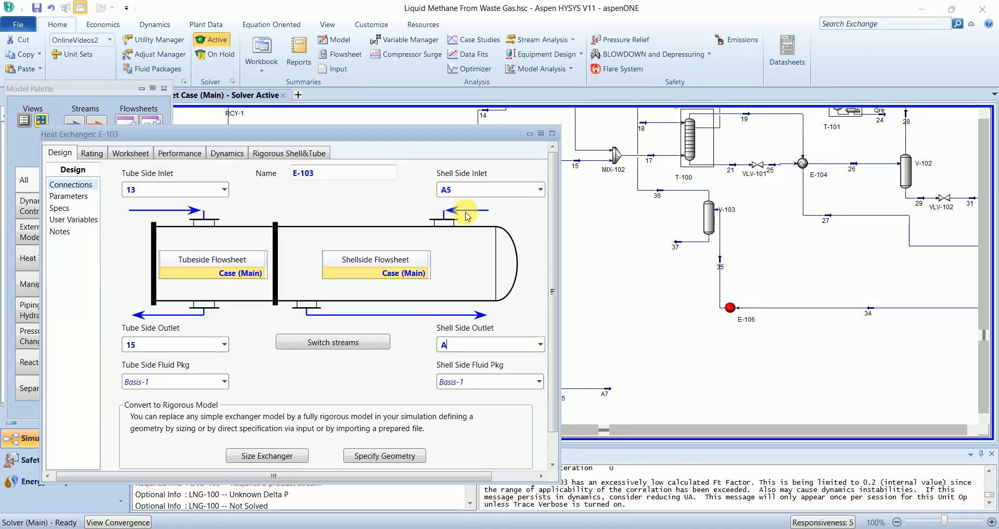
text(8)
key(Return)
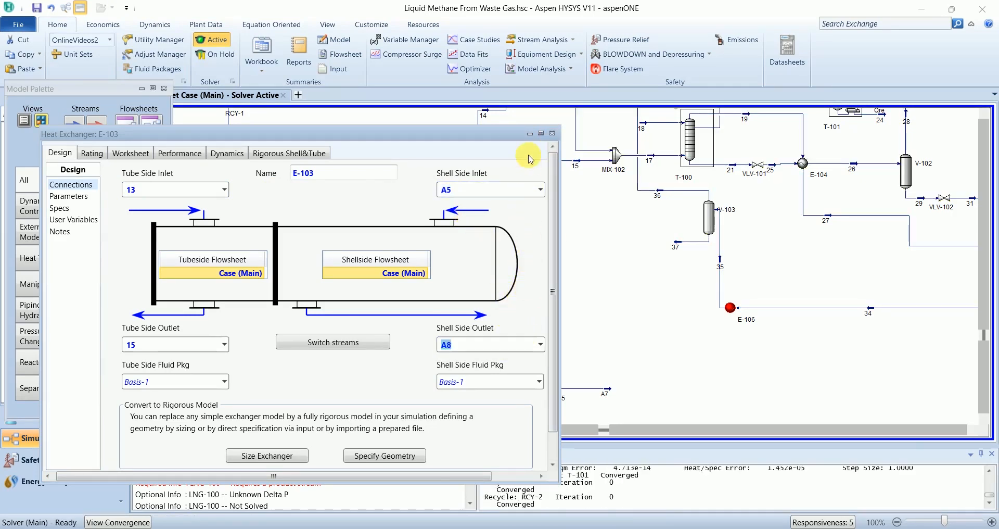
click(552, 133)
drag(535, 180, 544, 233)
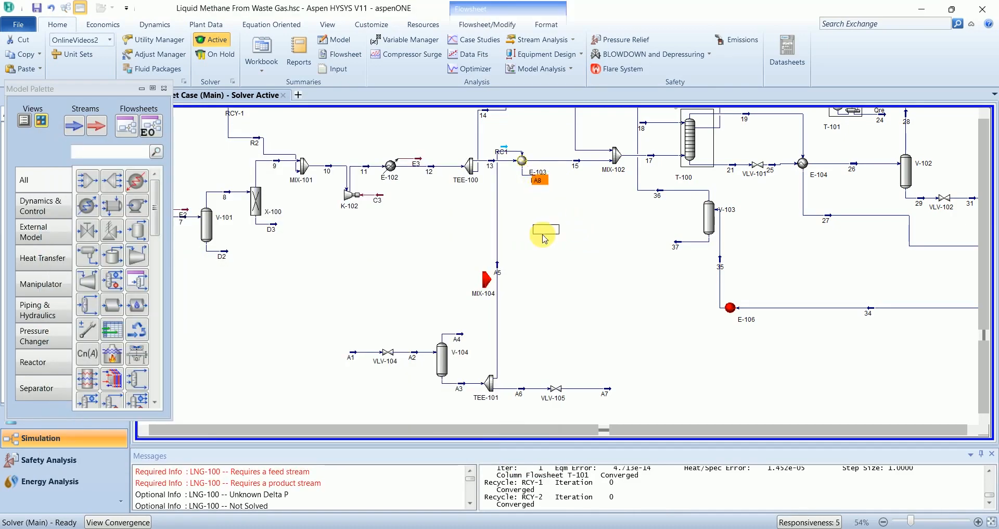
Step: Delete the disconnected streams RC1 and RC2 beside heat exchanger E-103
click(506, 155)
key(Delete)
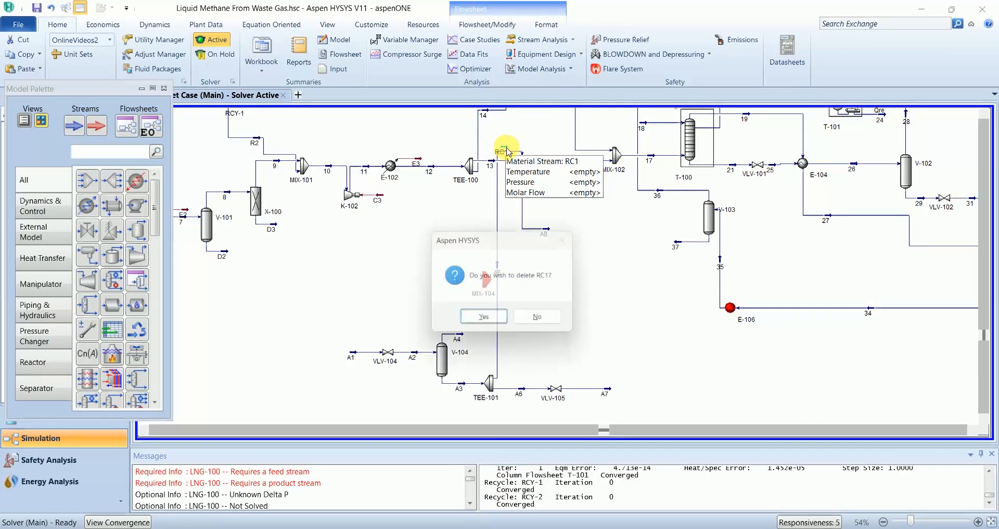
key(Return)
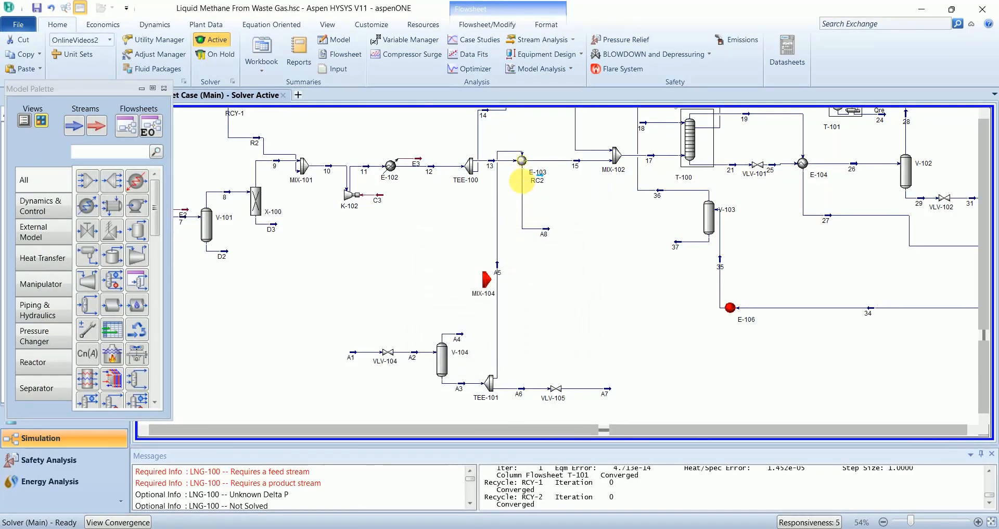
Step: Set the number of tube passes of heat exchanger E-103 to 1, accept the warning and close the exchanger window
double_click(521, 160)
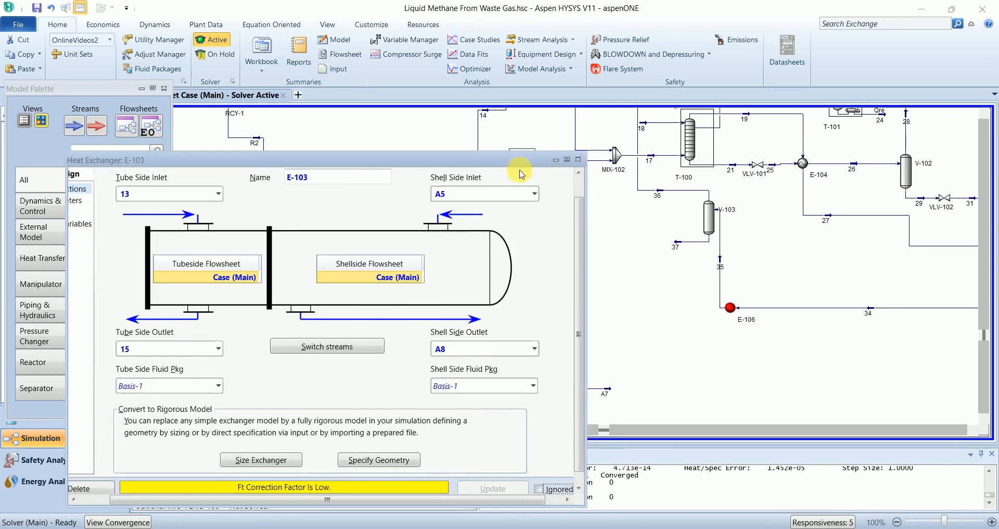
drag(586, 221, 723, 223)
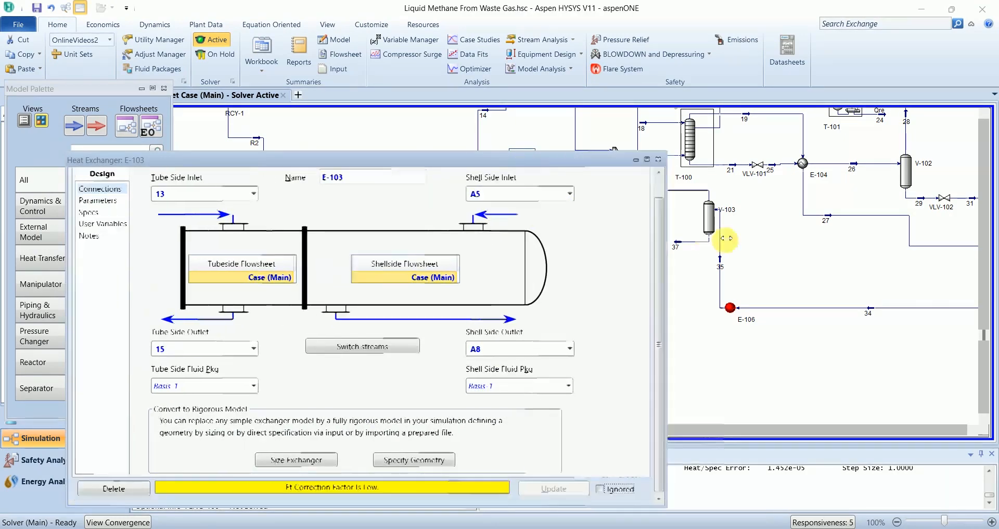
click(91, 222)
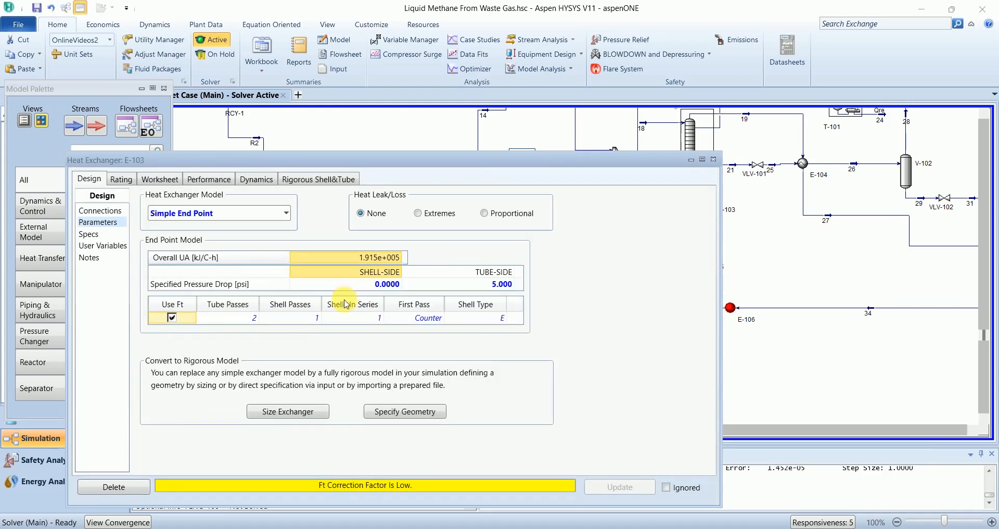
click(245, 319)
key(Return)
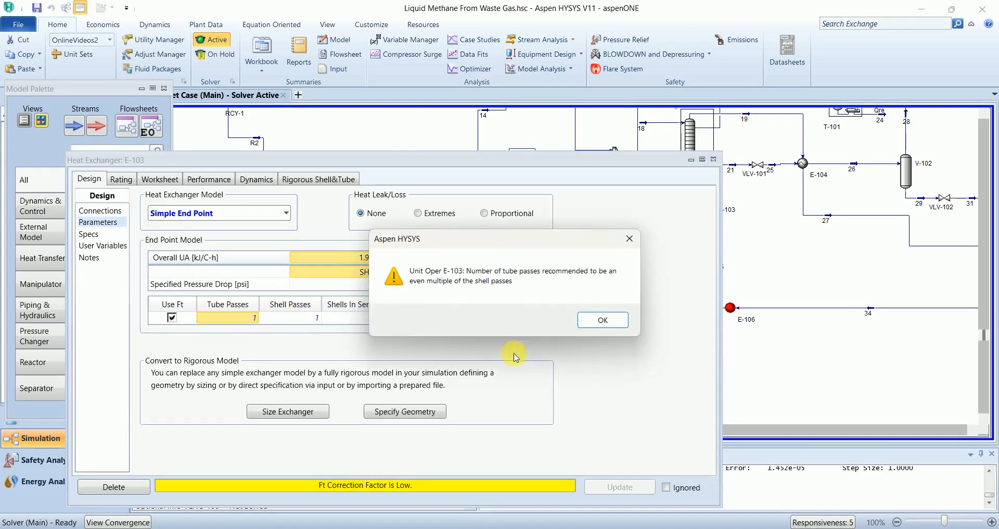
click(591, 319)
click(712, 160)
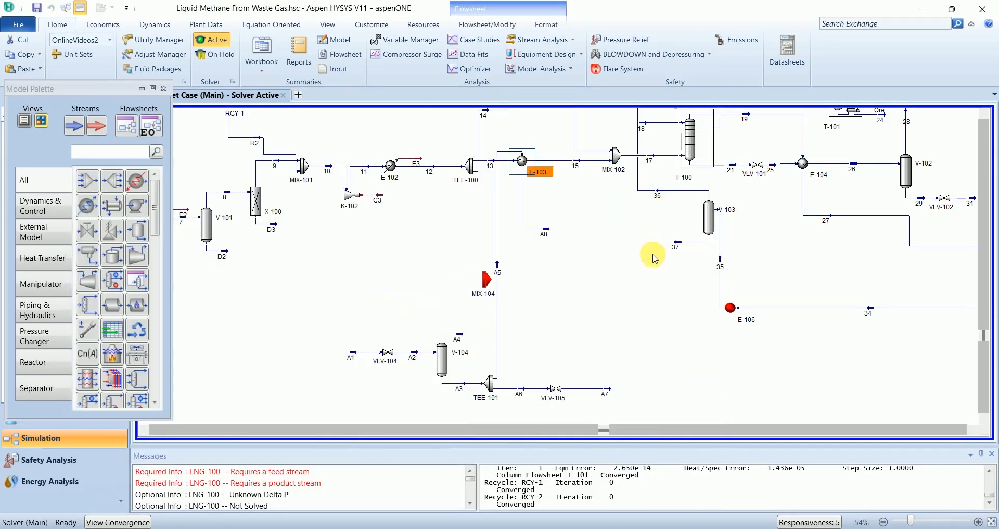
Step: Move mixer MIX-104 below stream A8, clear of the A5 line, and connect A8 and A4 as its inlets
drag(488, 285, 553, 281)
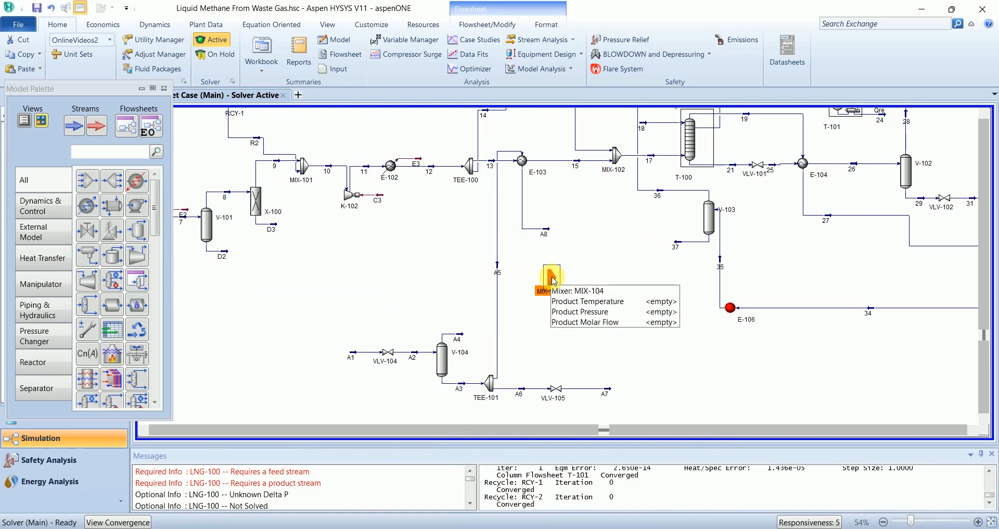
double_click(553, 280)
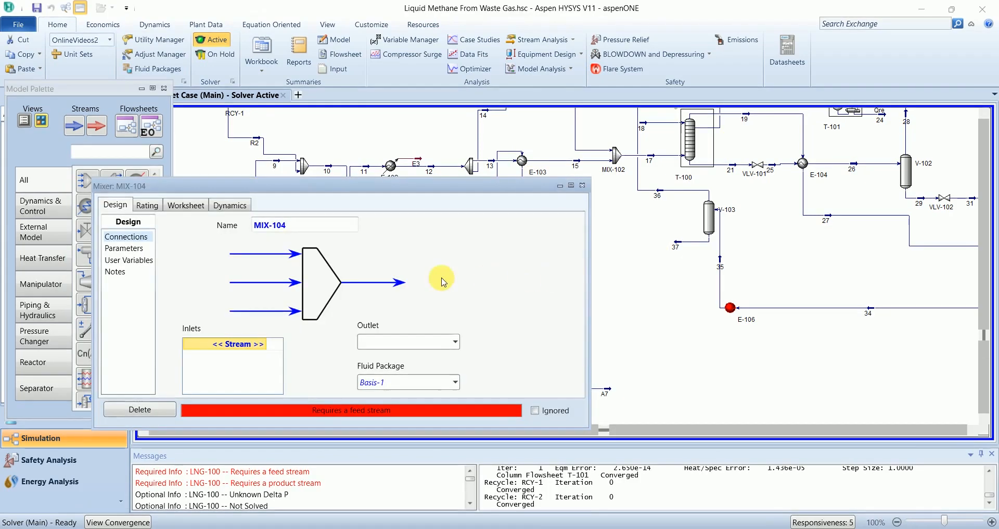
click(267, 345)
click(263, 344)
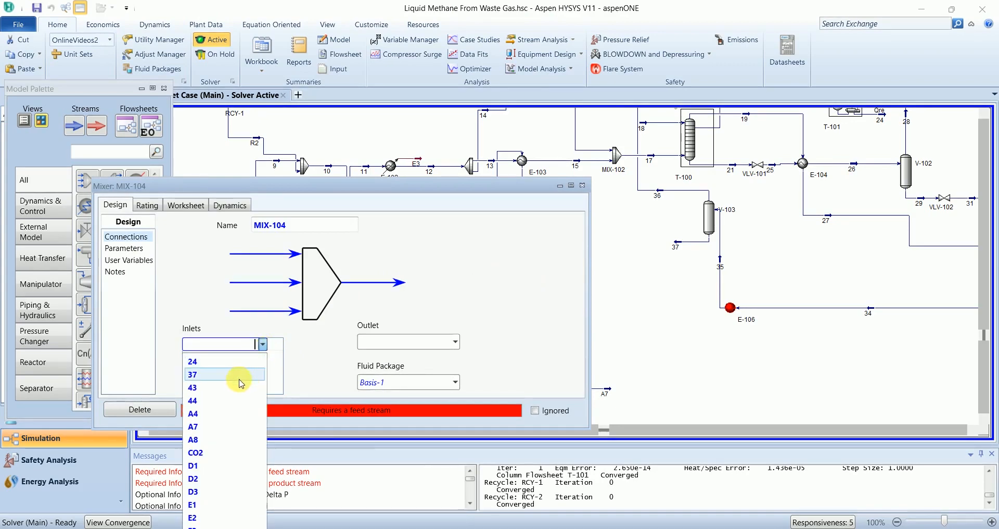
click(229, 439)
drag(428, 185, 810, 151)
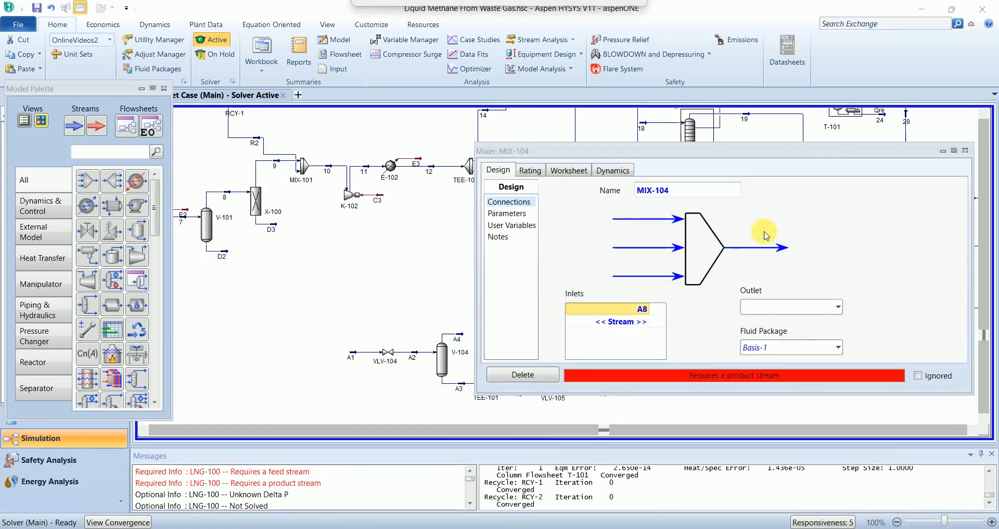
click(645, 322)
click(646, 321)
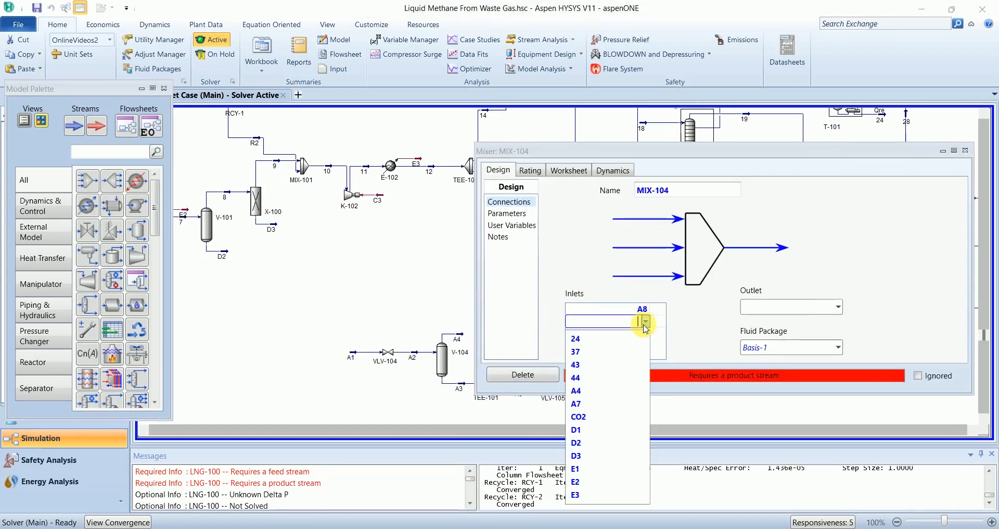
click(607, 390)
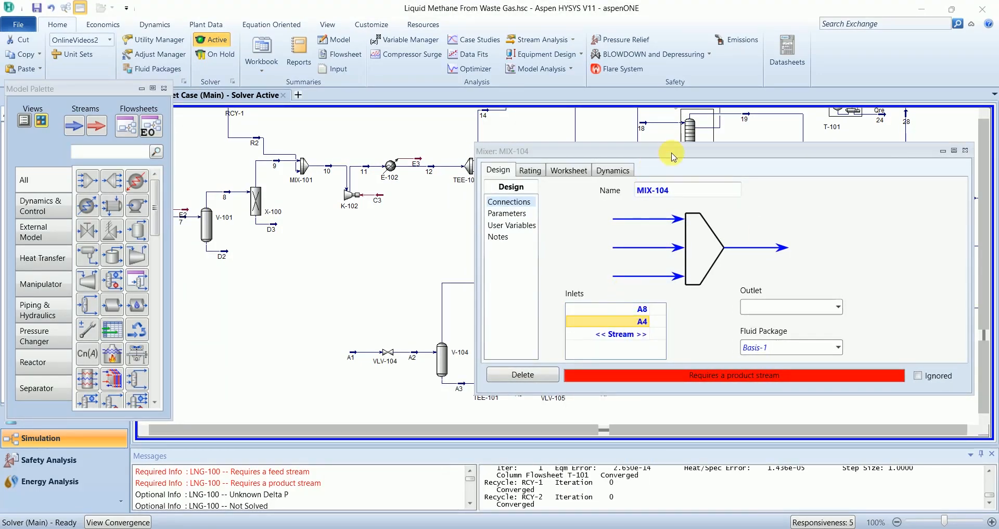
drag(674, 157, 400, 163)
click(694, 157)
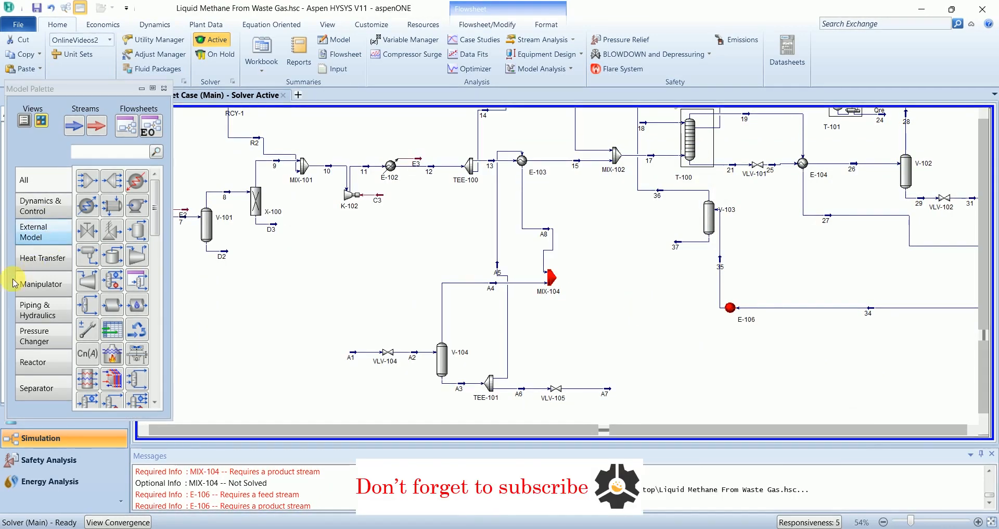
Step: Add a heat exchanger beyond stream A7 with A7 as shell side inlet and a new stream A9 as shell side outlet
click(113, 207)
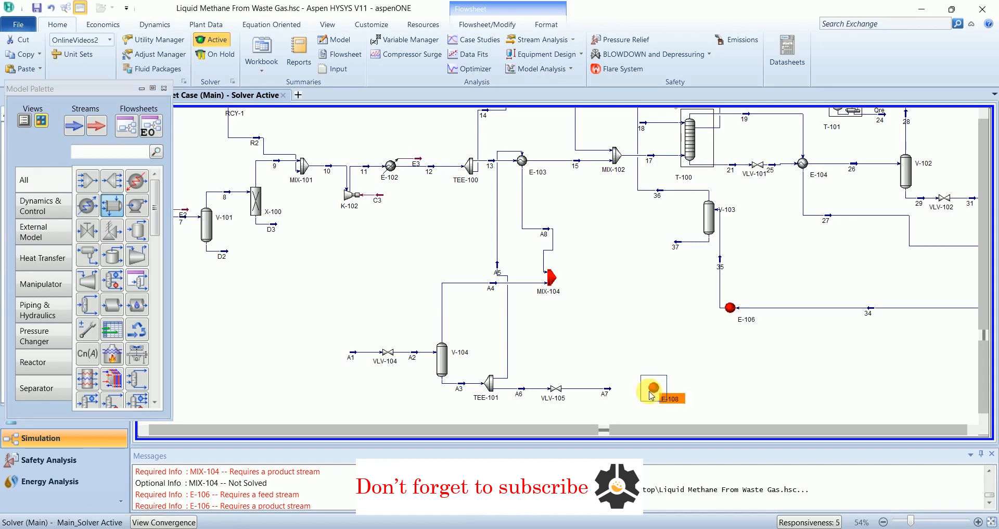
click(648, 399)
double_click(646, 386)
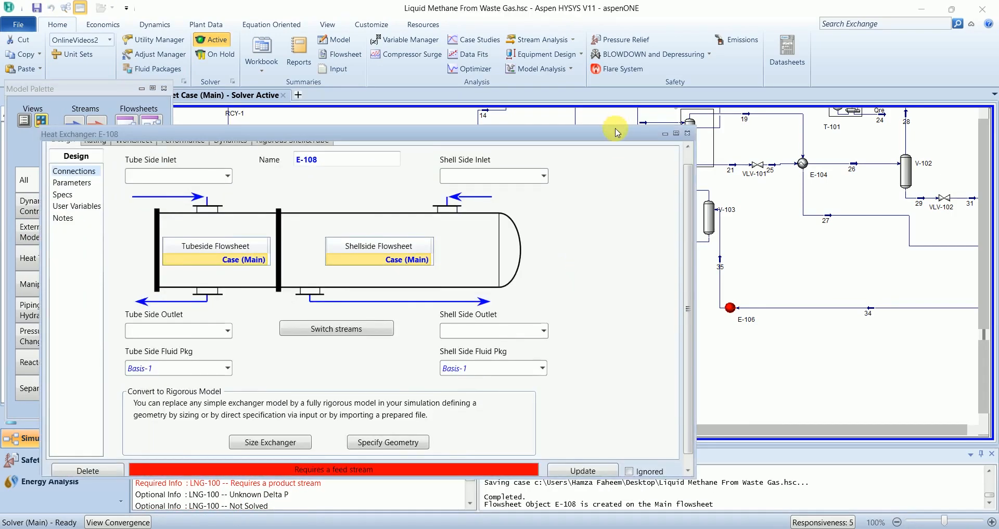
drag(614, 134, 671, 68)
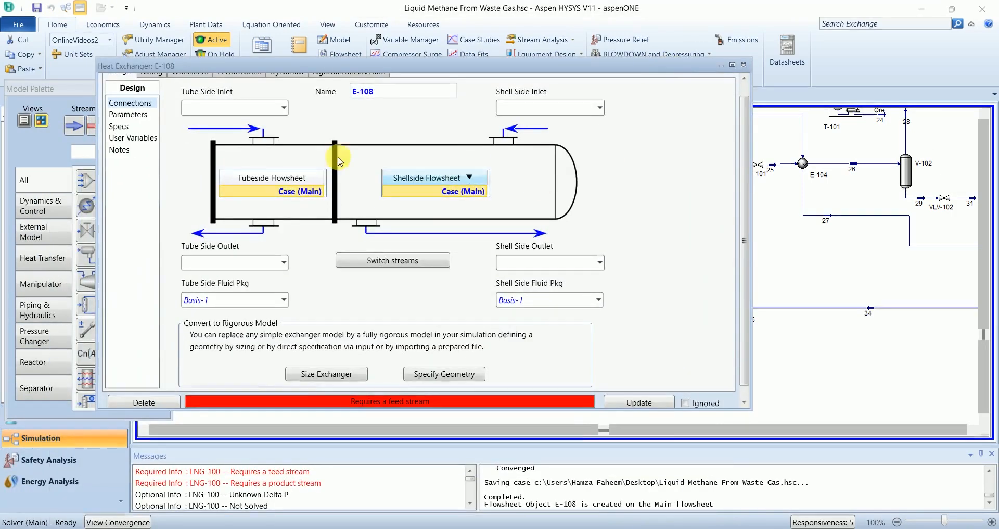
click(599, 110)
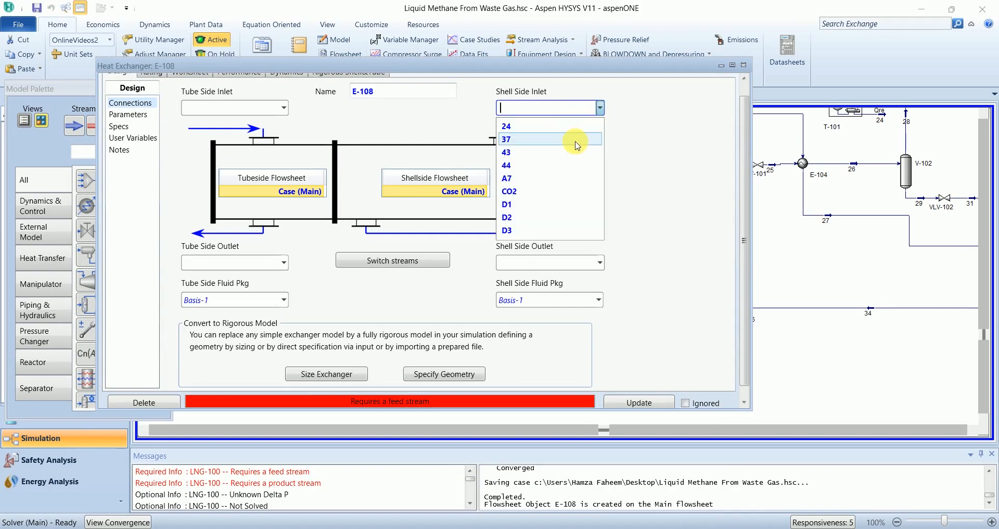
click(558, 179)
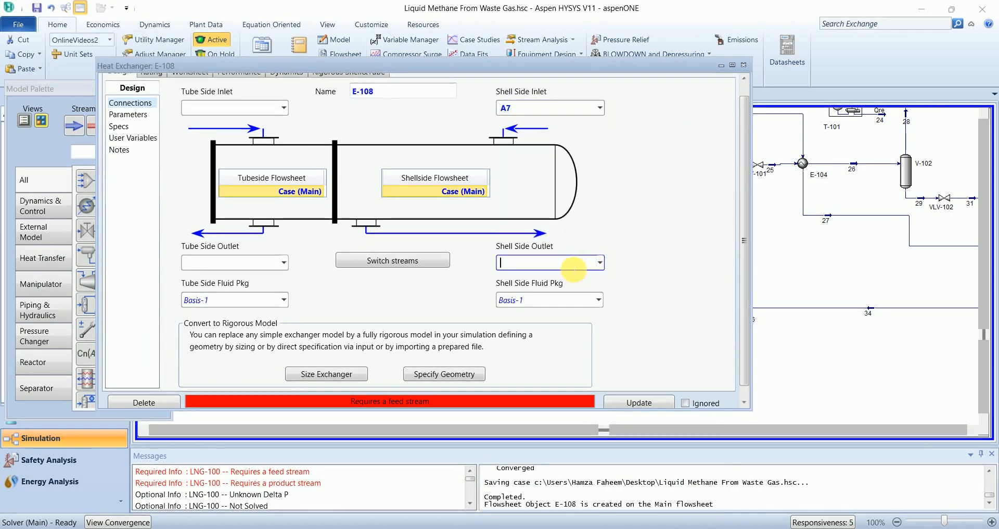
text(A9)
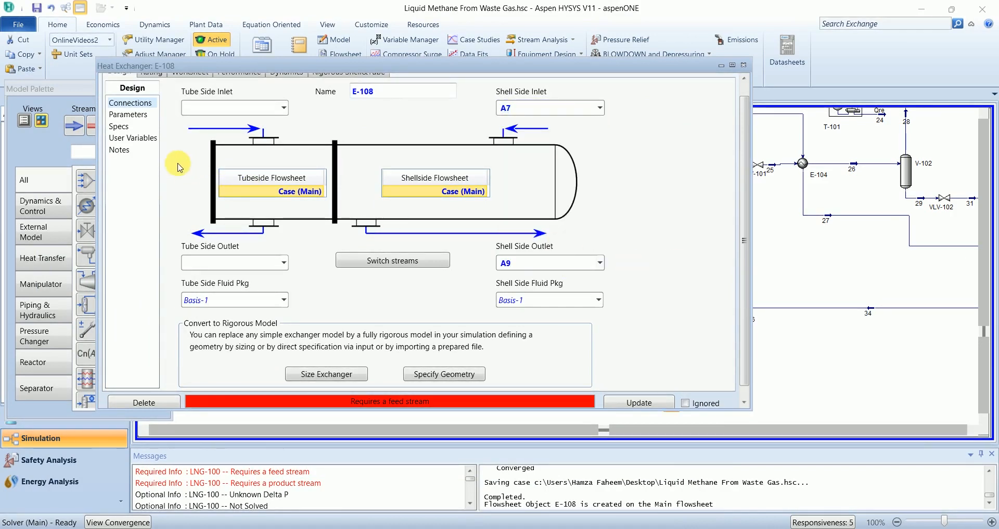
Step: Set the shell side pressure drop of heat exchanger E-108 to 0 psi and the vapour fraction of A9 to 1
click(128, 114)
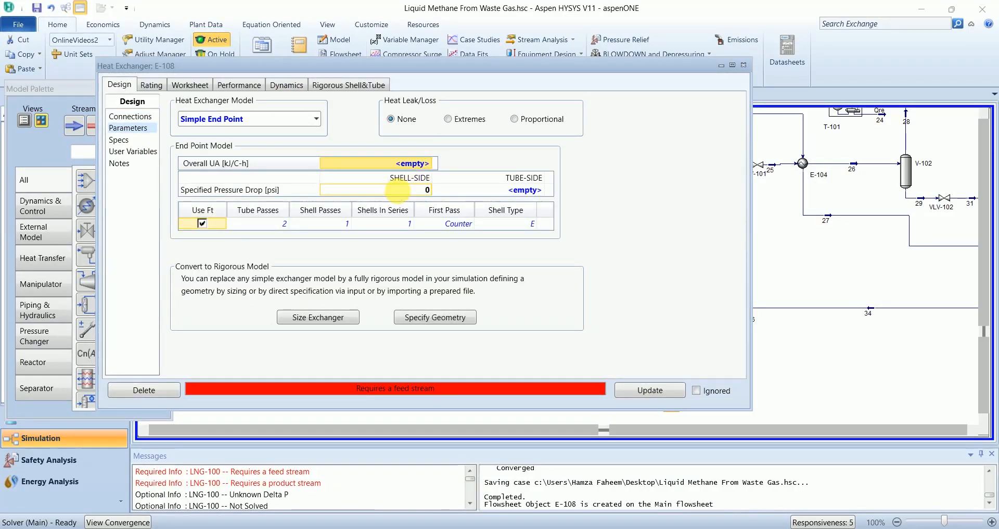
click(191, 85)
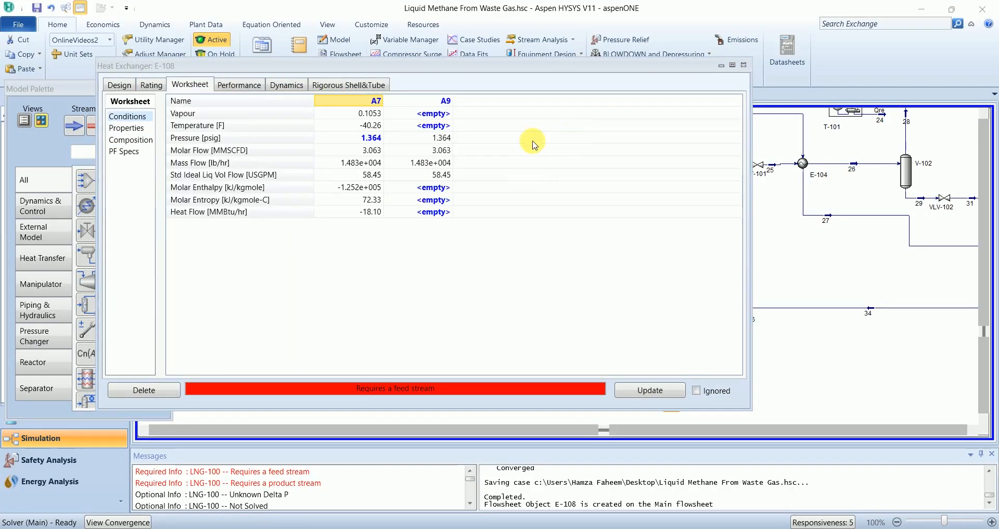
click(437, 116)
key(Return)
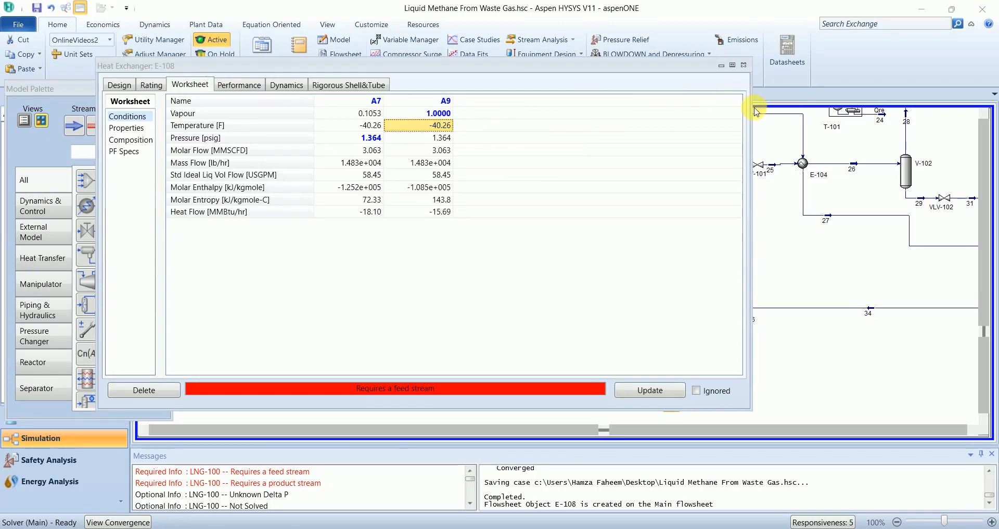
click(744, 65)
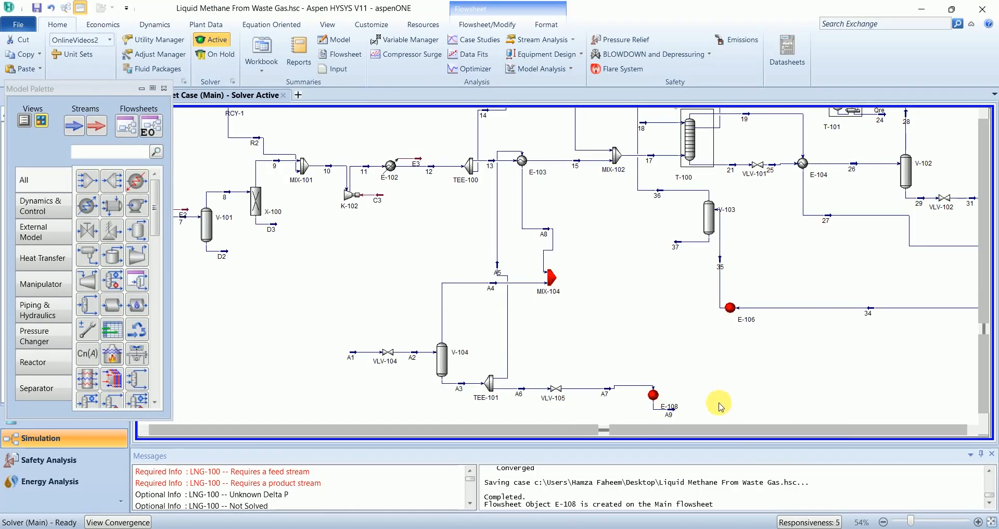
Step: Add a compressor above separator V-104 with A9 as inlet and a new stream A10 as outlet
mouse_move(671, 419)
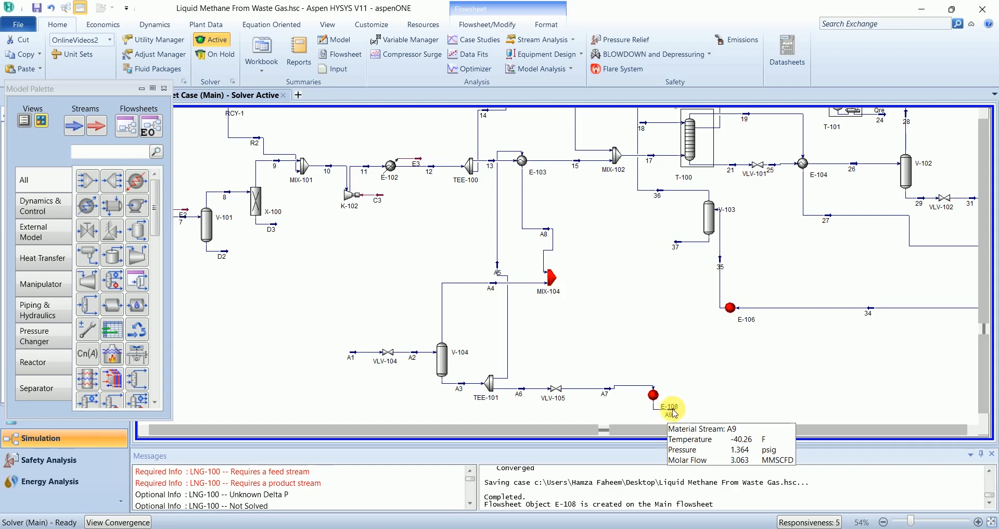
click(138, 255)
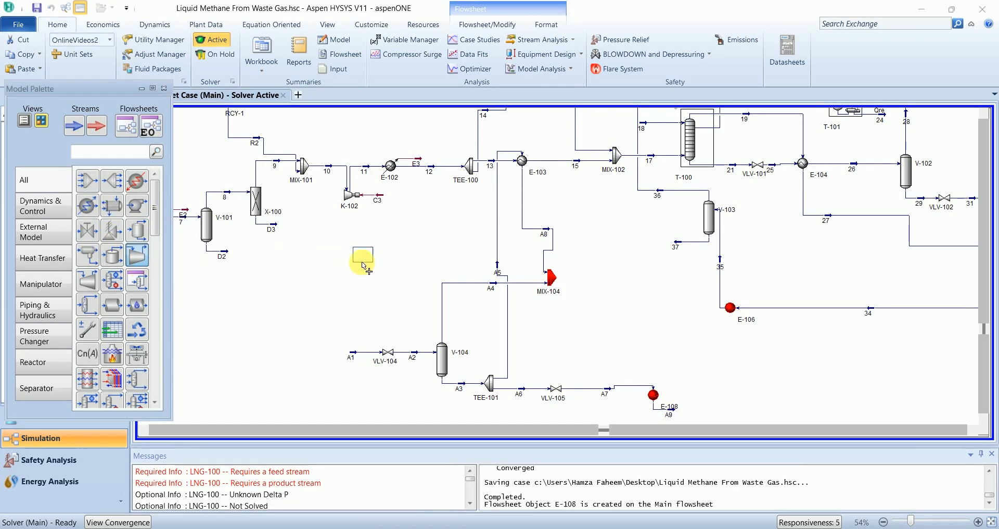
click(425, 284)
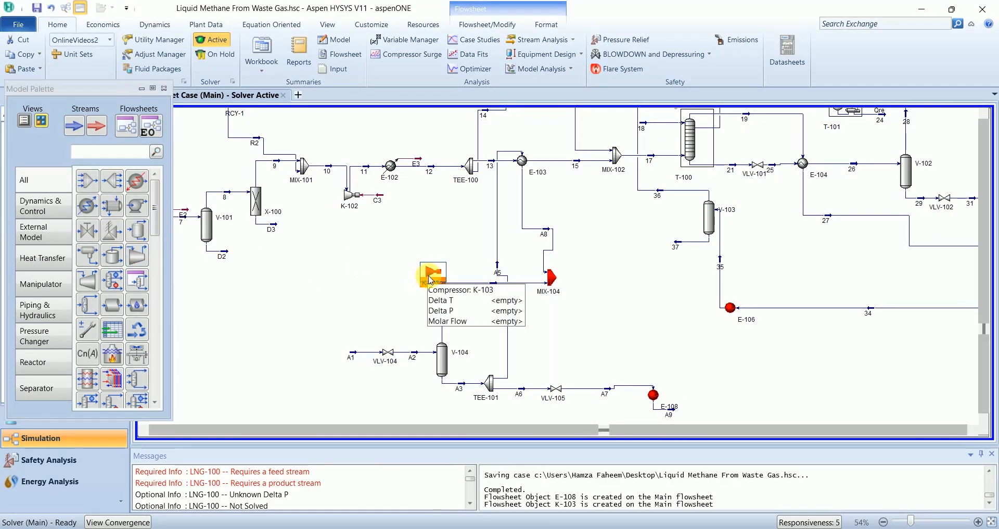
mouse_move(490, 293)
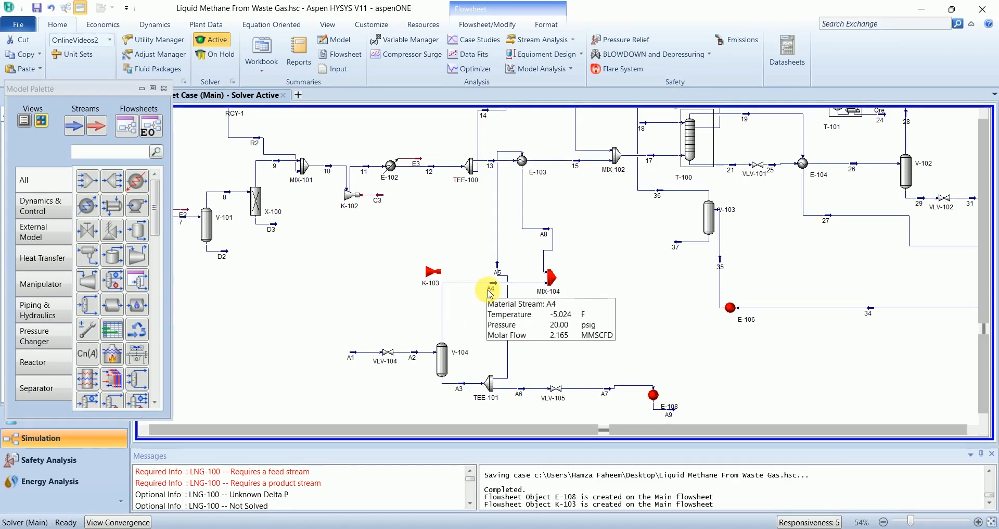
double_click(432, 271)
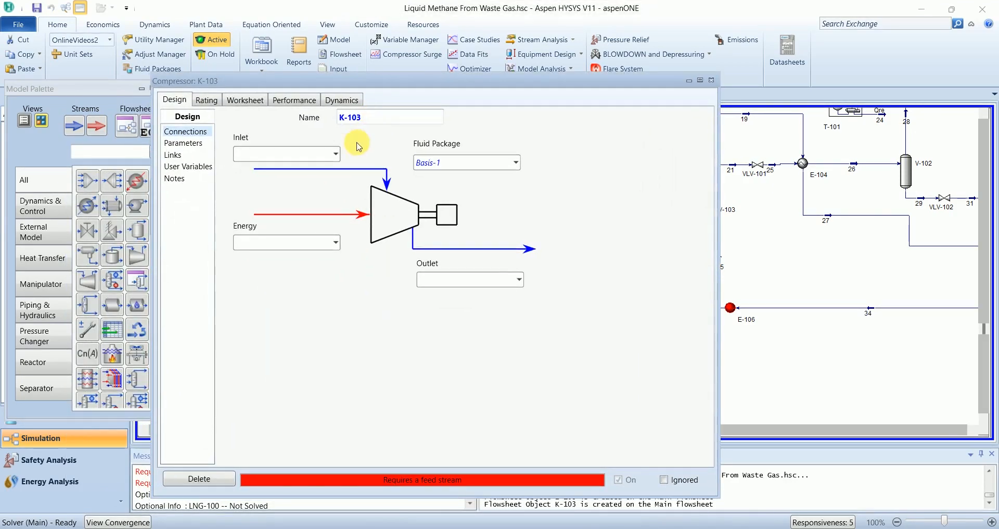
click(335, 154)
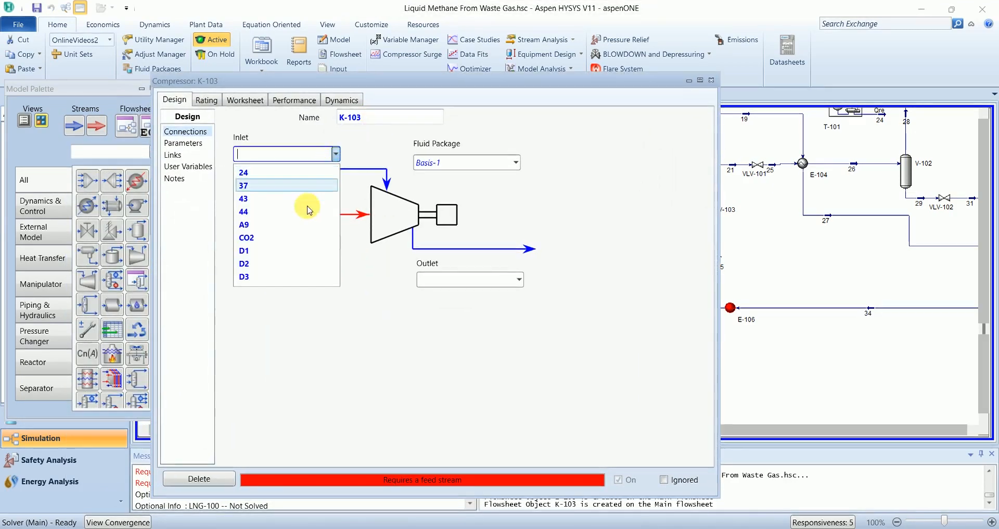
click(283, 224)
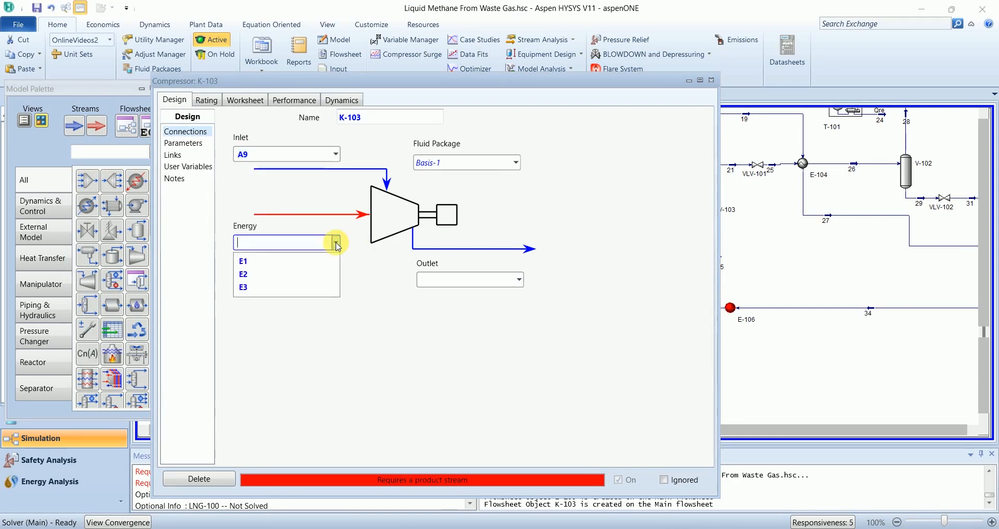
click(336, 242)
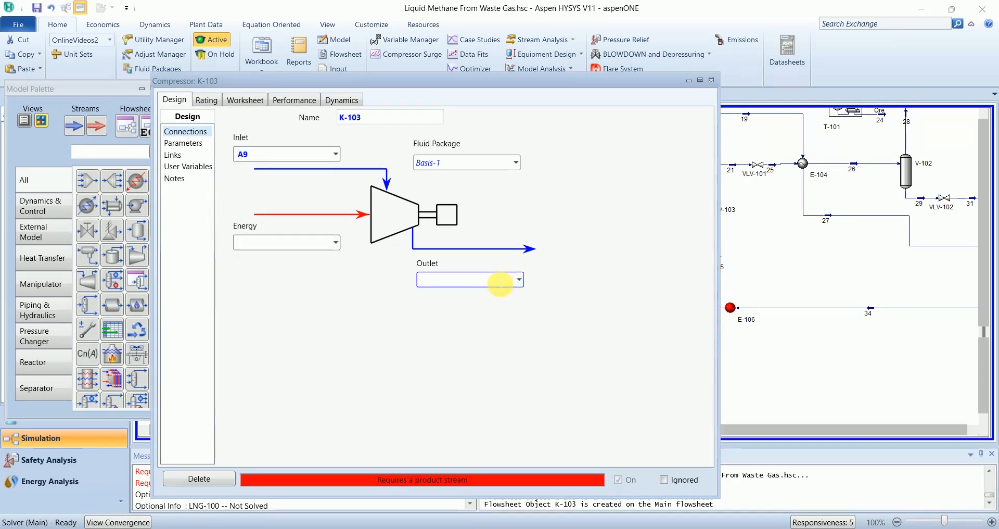
text(A10)
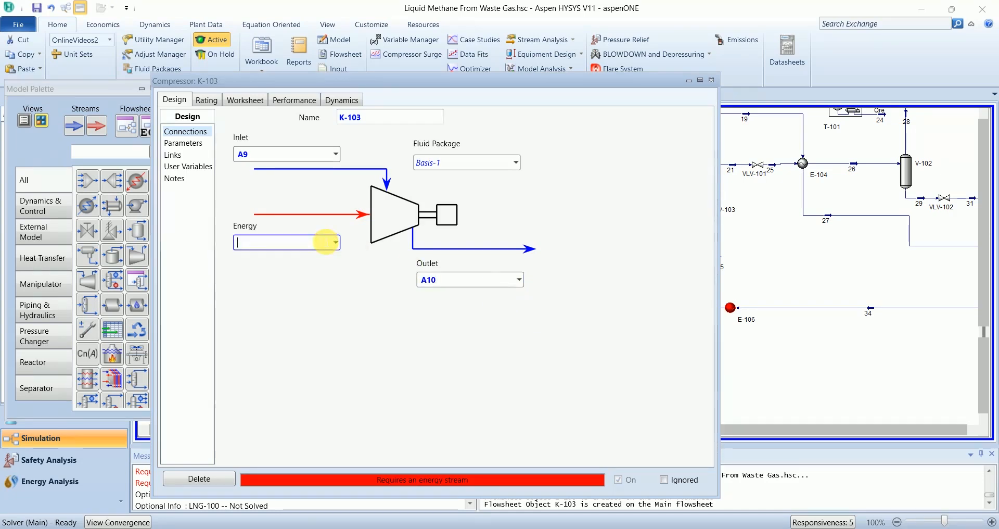
Step: Try to attach C3 as the energy stream of compressor K-103
drag(398, 82, 562, 83)
click(163, 91)
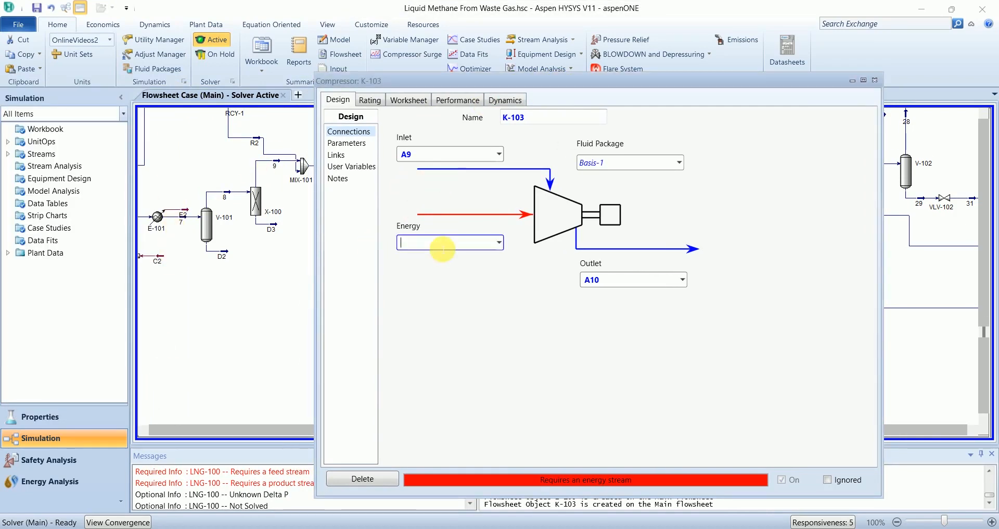
text(C3)
key(Return)
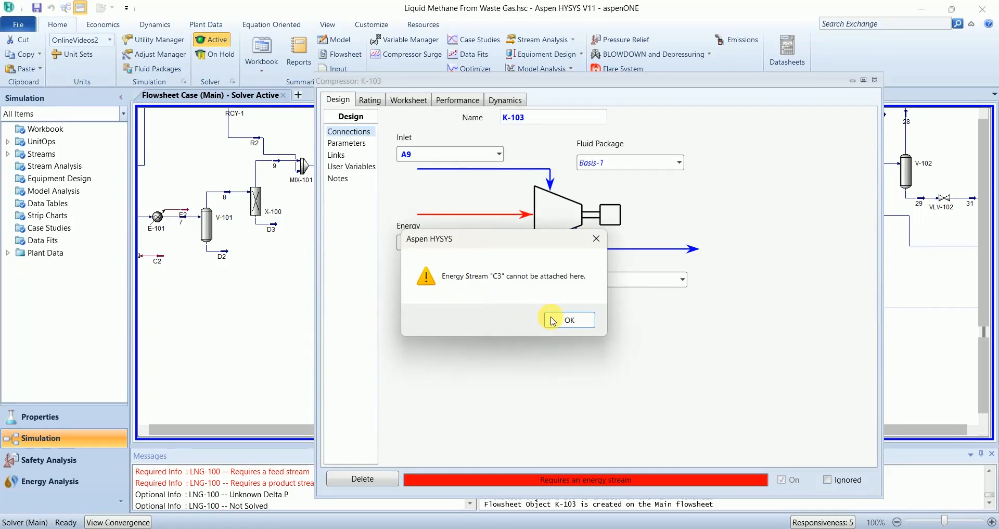
click(568, 317)
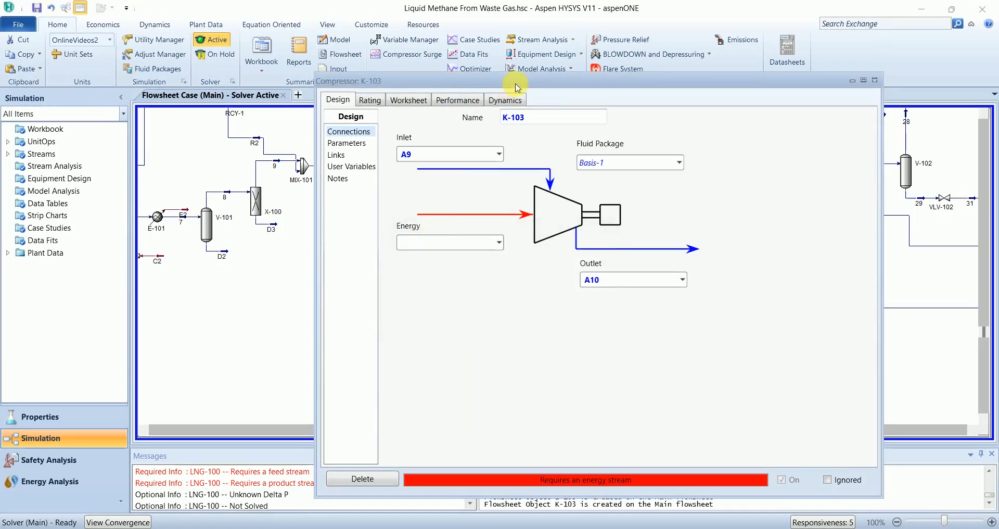
Step: Attach a new energy stream C4 to compressor K-103
drag(518, 87, 590, 75)
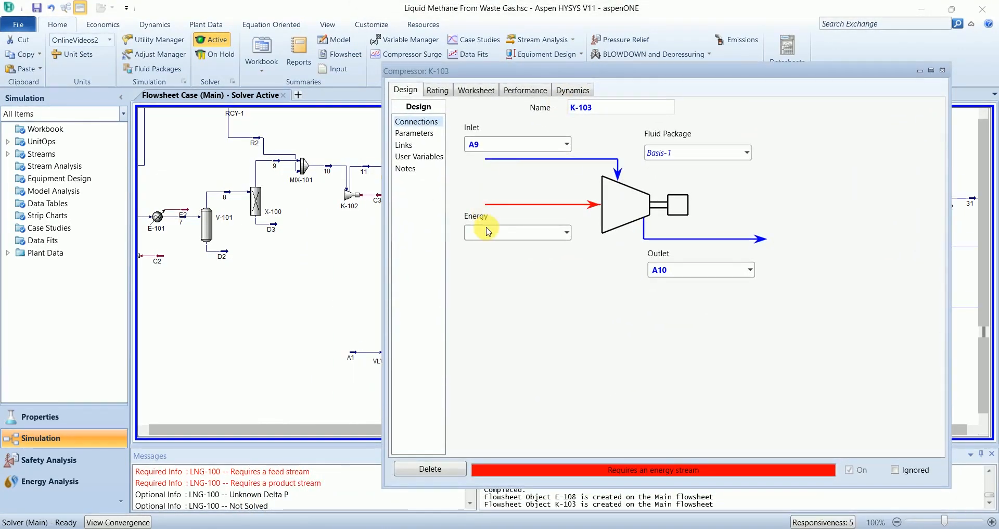
click(496, 238)
text(C4)
key(Return)
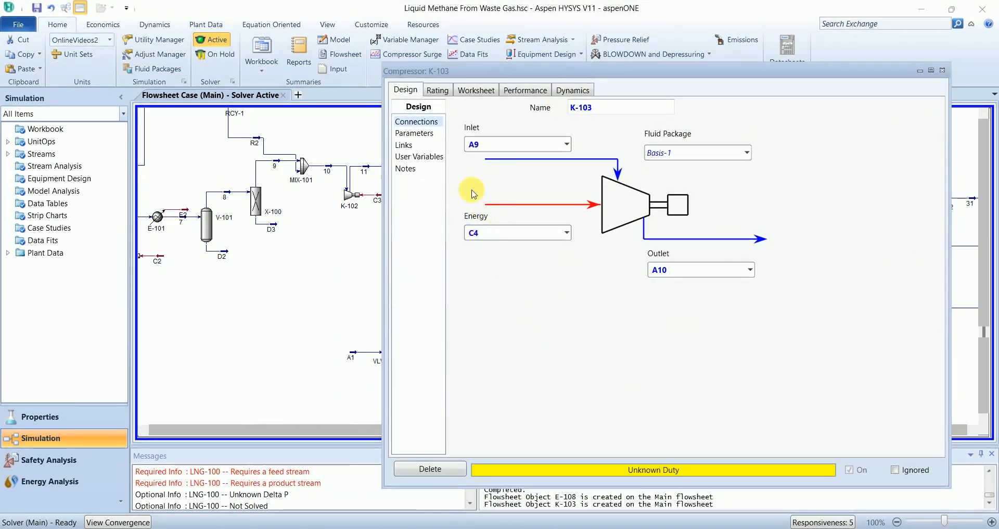
Step: Set the pressure of compressor outlet stream A10 to 20 psig and close the compressor window
click(473, 91)
click(721, 148)
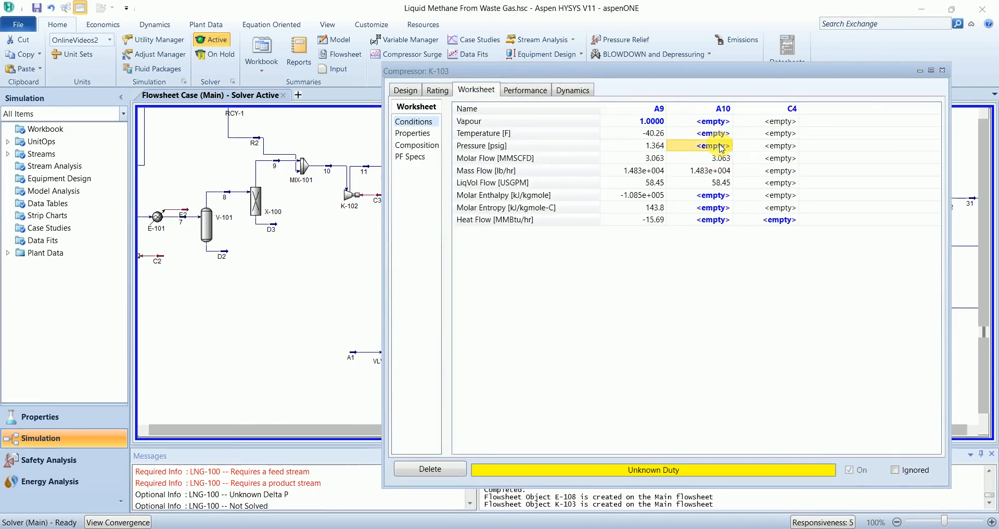
key(Return)
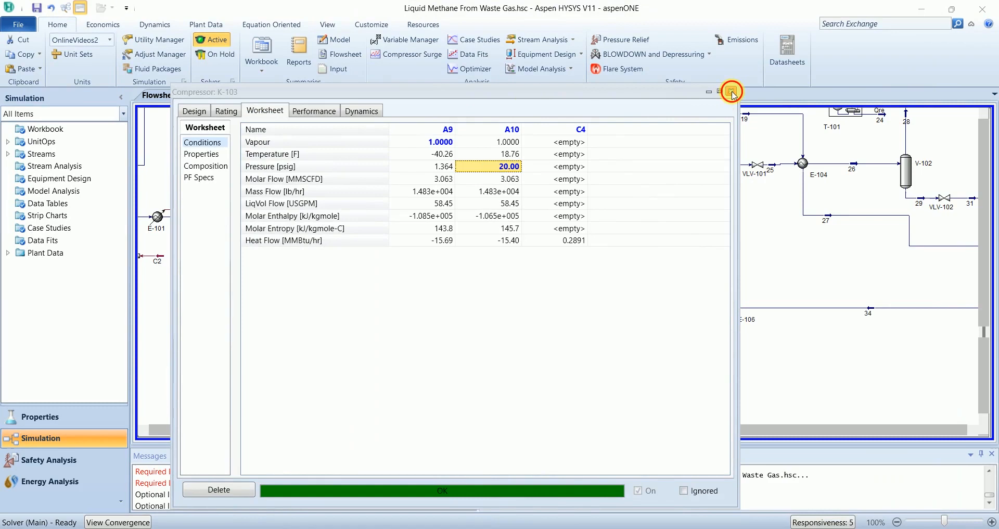
click(732, 91)
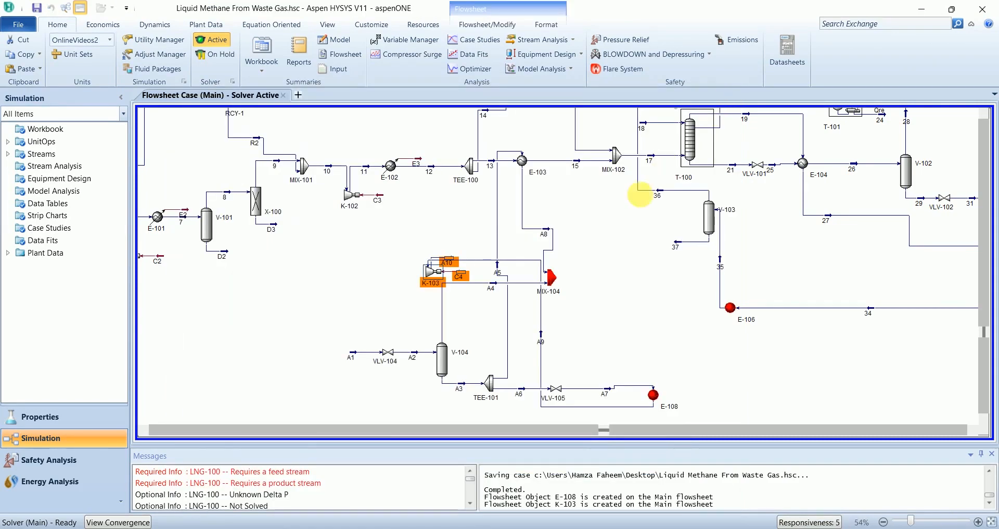
Step: Add A10 as a third inlet of mixer MIX-104 and a new stream A11 as its outlet
double_click(553, 276)
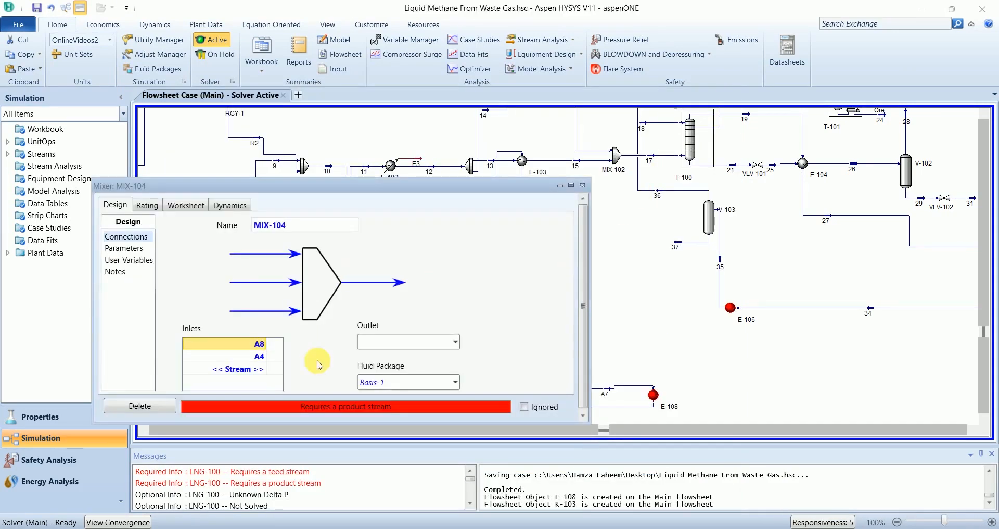
click(263, 369)
click(263, 368)
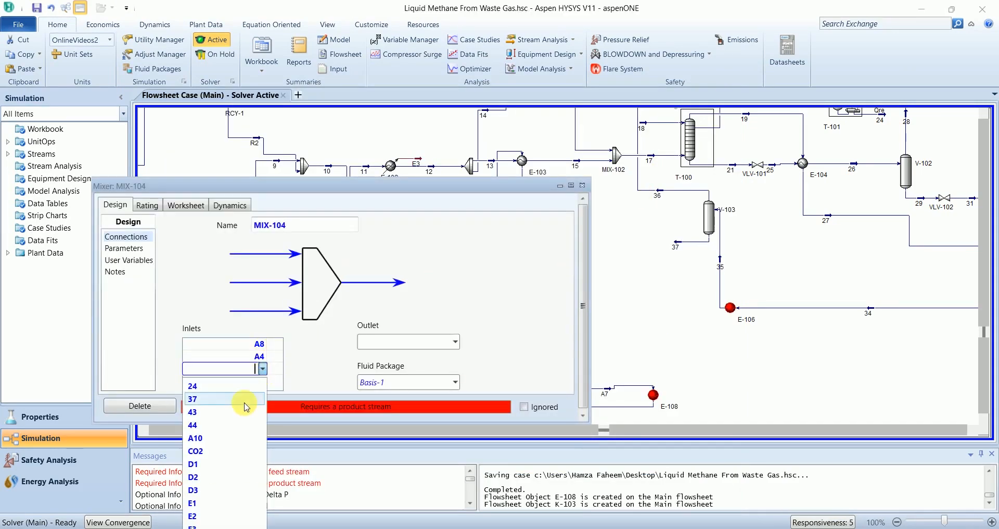
click(229, 438)
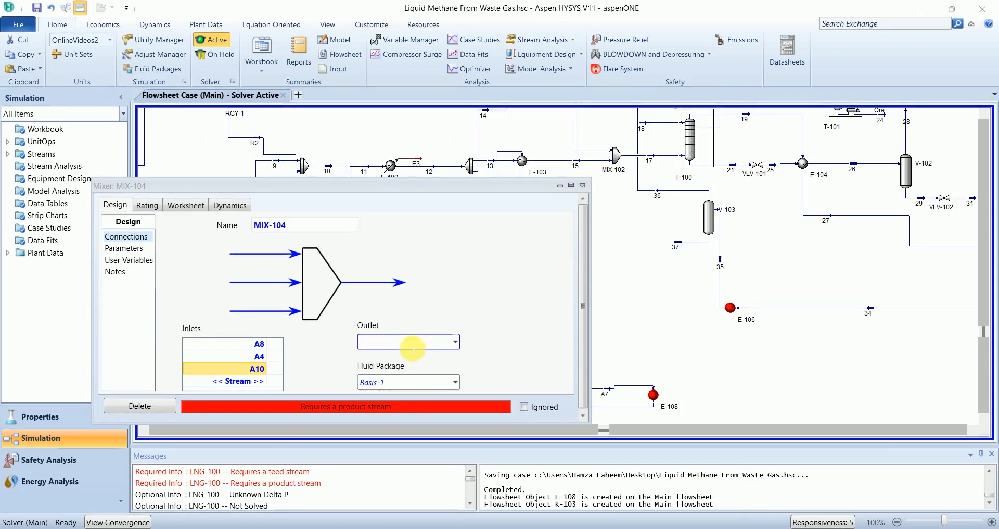
text(A11)
key(Return)
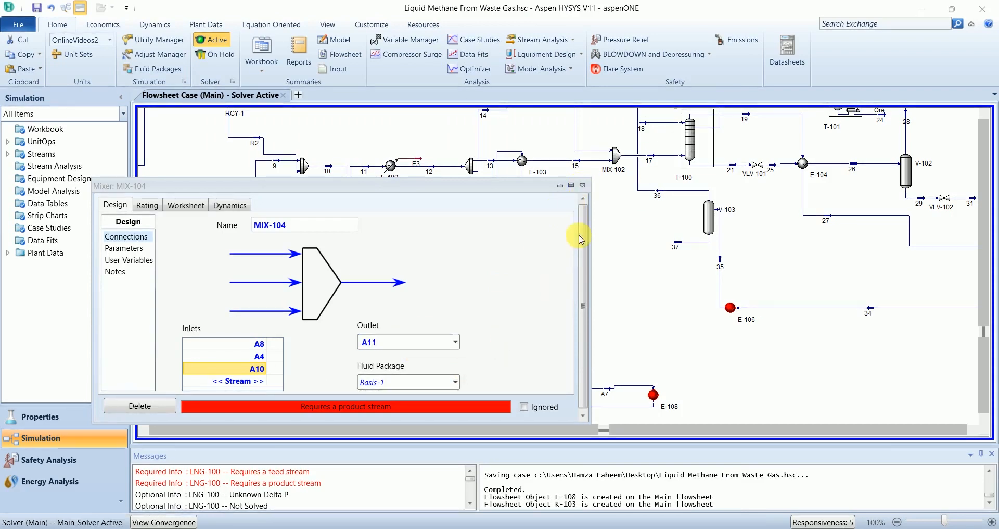
click(583, 186)
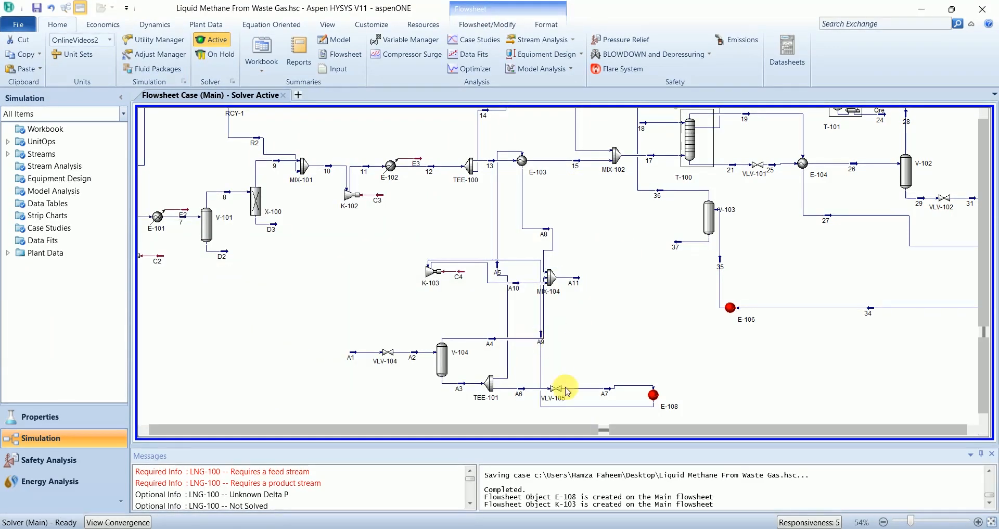
Step: Route the A9 line around the outside of feed stream A1, align compressor K-103 with MIX-104 and move A11 farther out
drag(522, 359, 316, 350)
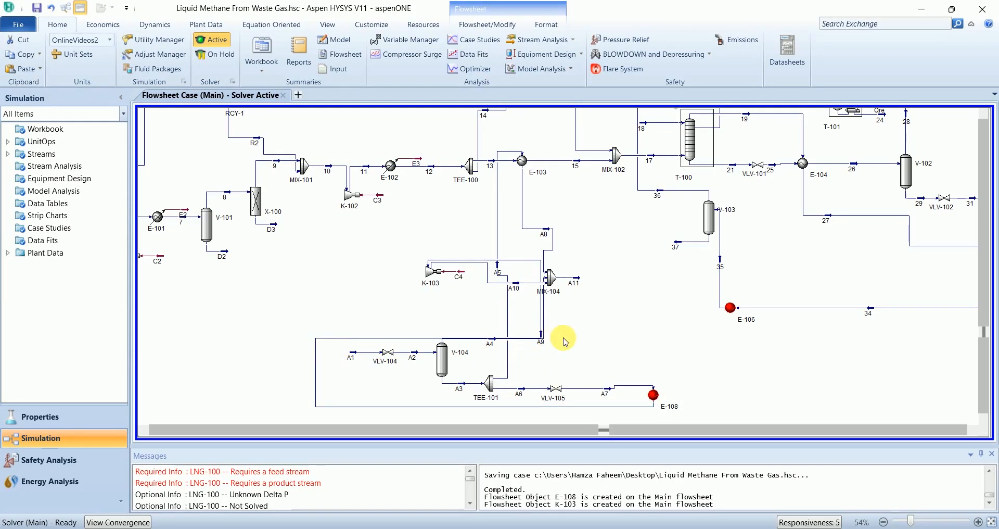
drag(541, 338, 319, 314)
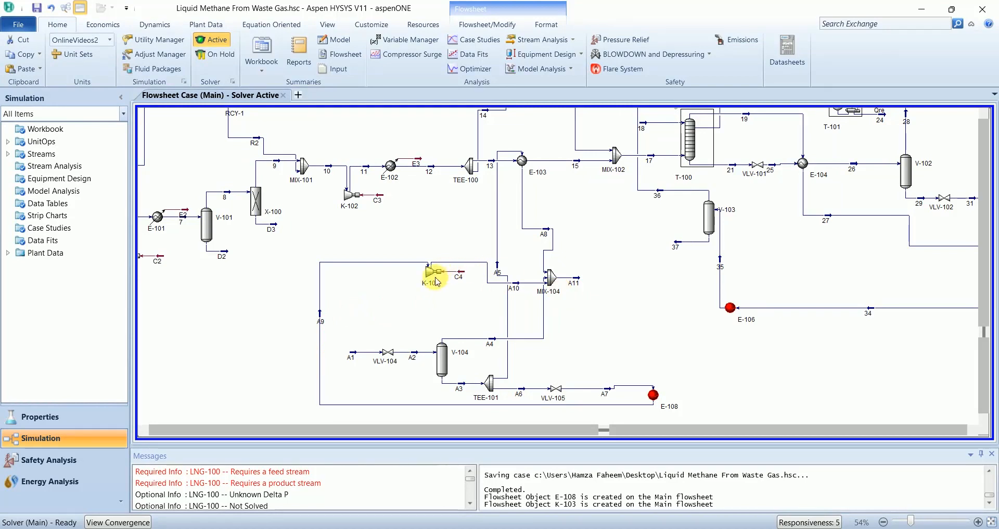
drag(432, 272, 396, 308)
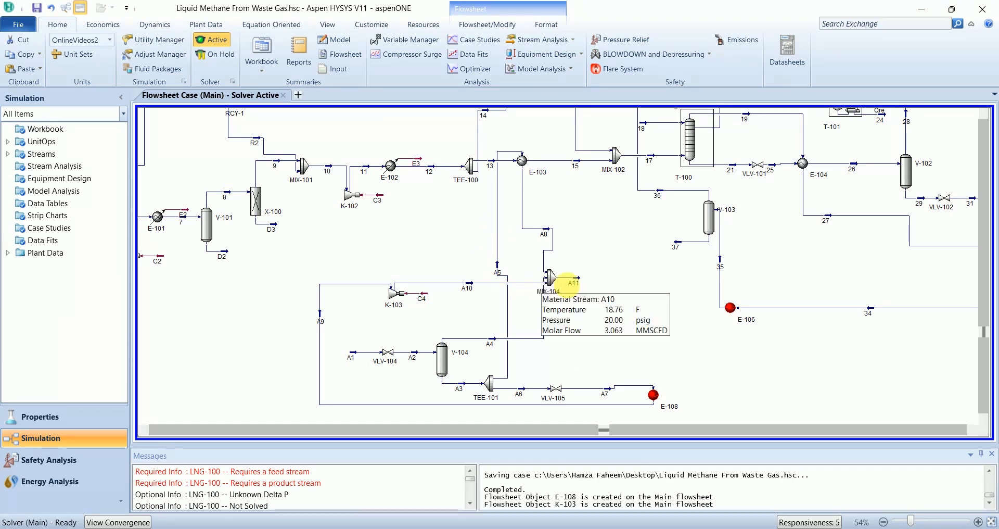
drag(571, 279, 593, 281)
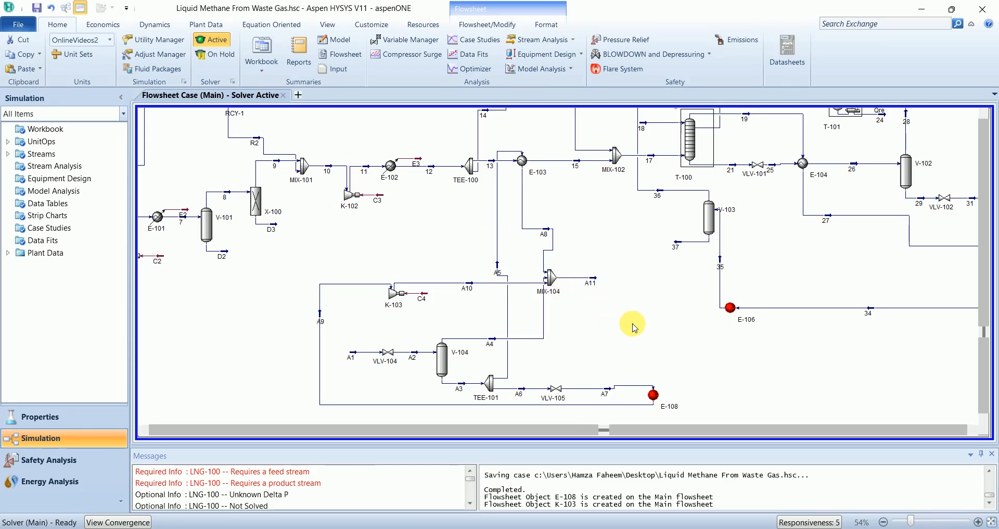
Step: Add a compressor after MIX-104 with A11 as inlet, C5 as energy stream and A12 as outlet
click(495, 24)
click(25, 51)
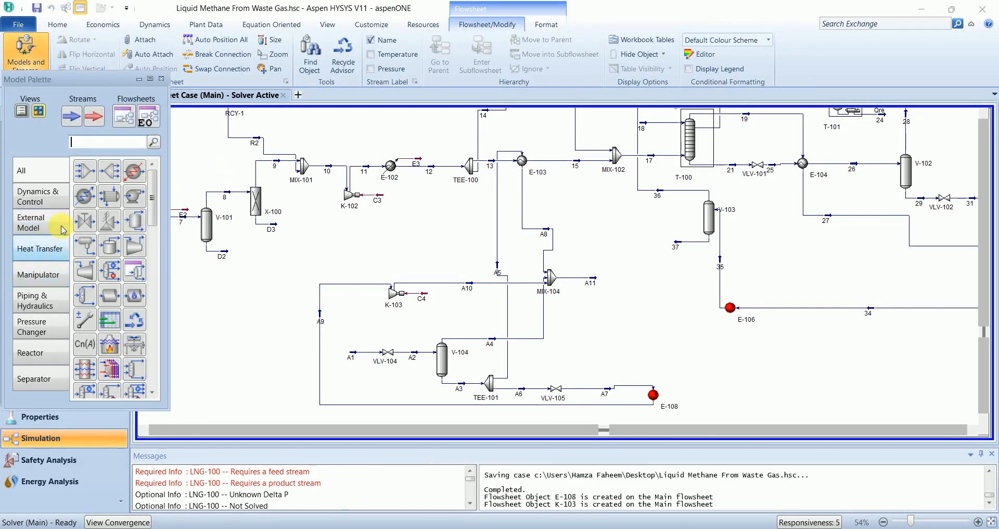
drag(134, 244, 613, 306)
double_click(612, 306)
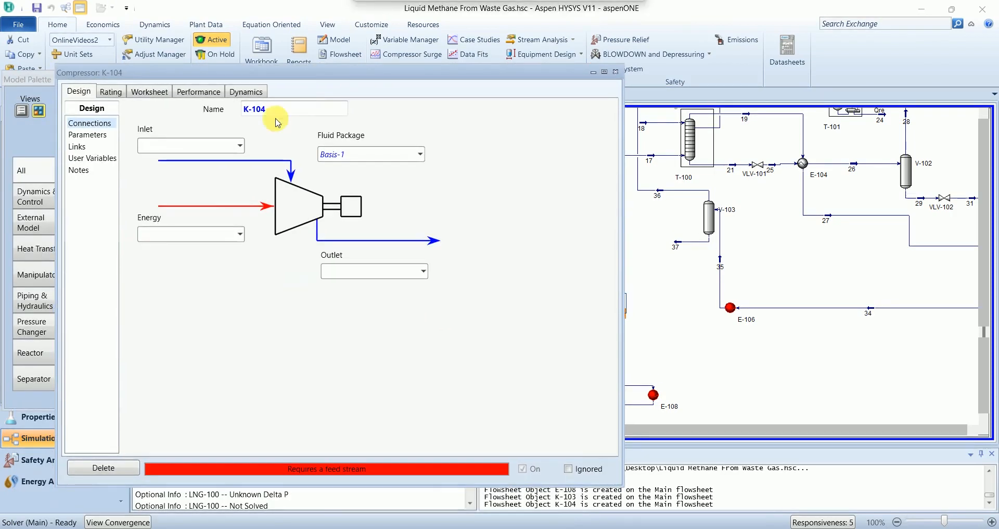
click(240, 145)
click(210, 218)
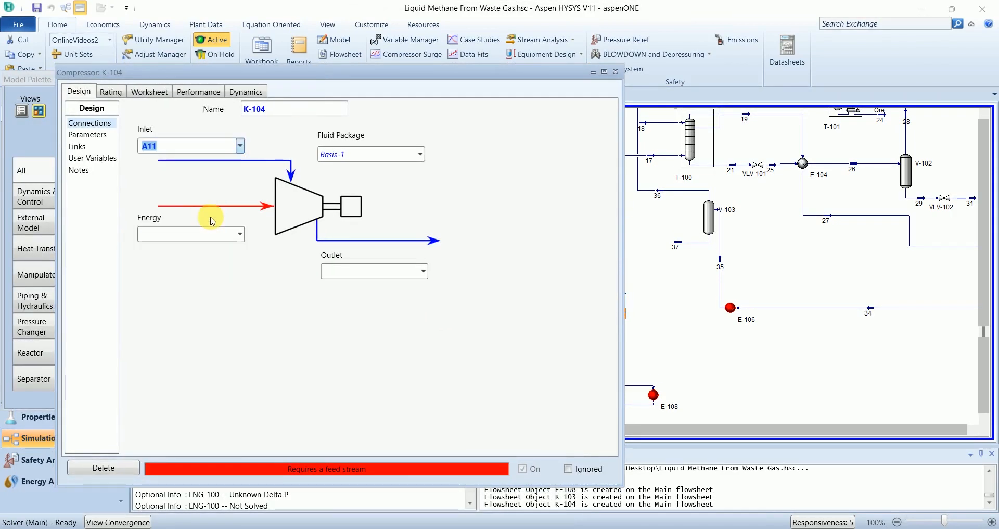
text(C5)
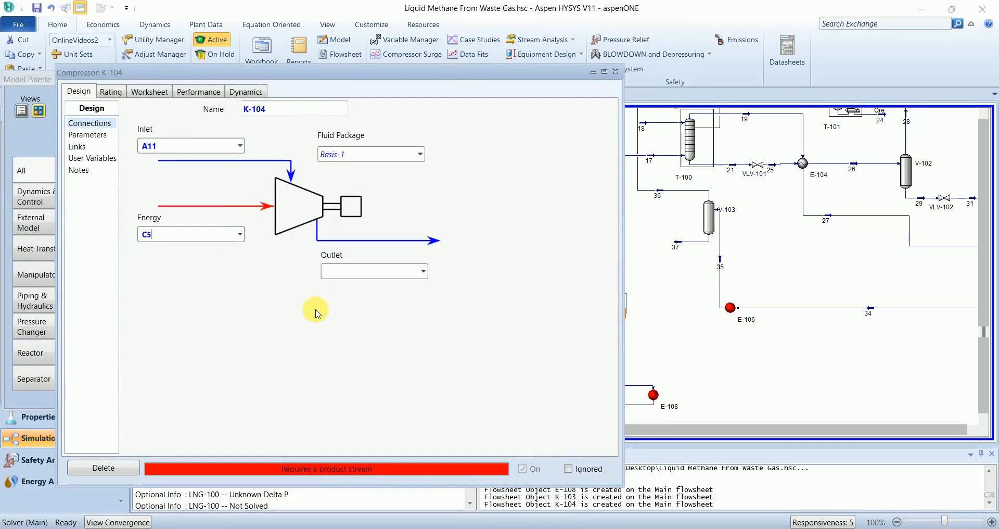
click(355, 277)
text(A12)
key(Return)
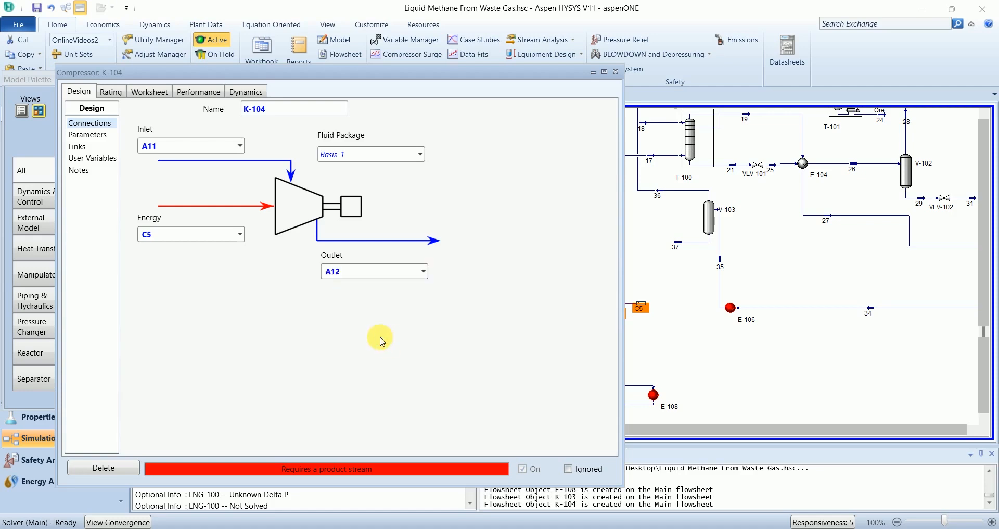
Step: Set the pressure of stream A12 to 175.6 psig and close the K-104 window
click(163, 97)
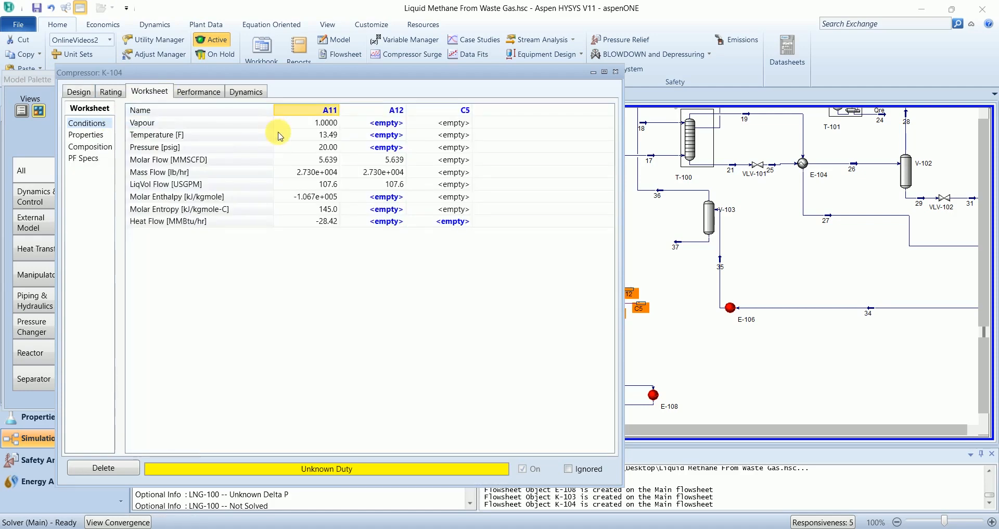
click(378, 137)
click(382, 147)
text(175.6)
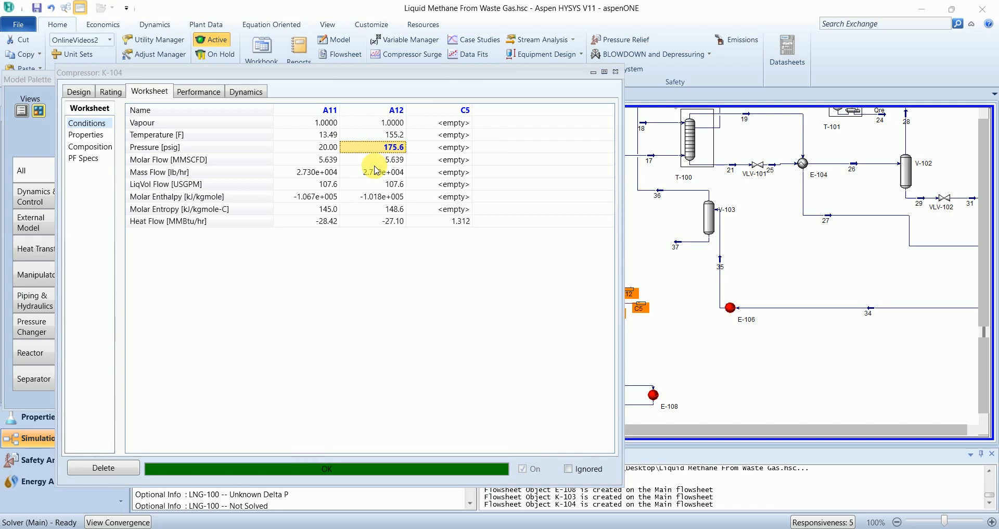
mouse_move(377, 170)
click(615, 73)
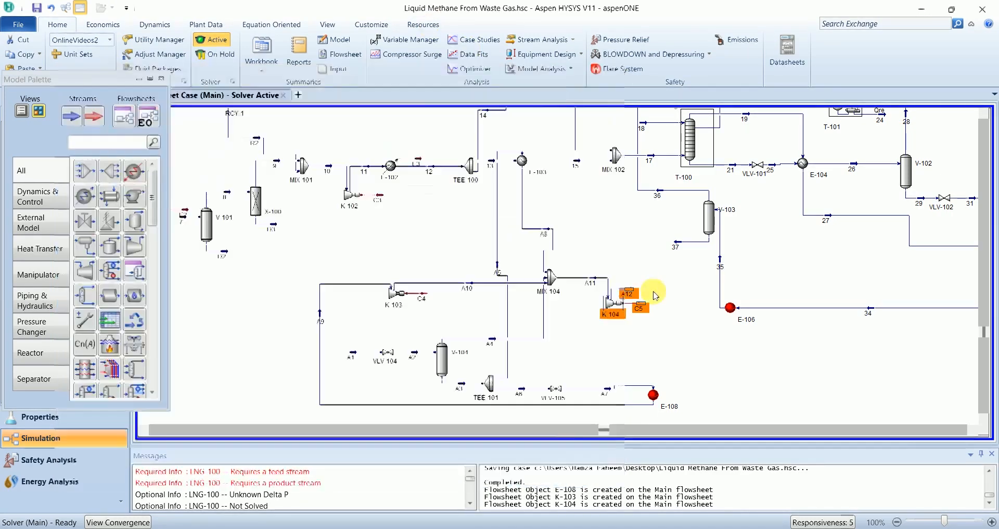
Step: Add a cooler after compressor K-104 with A12 as inlet, A13 as outlet and E4 as energy stream
click(85, 197)
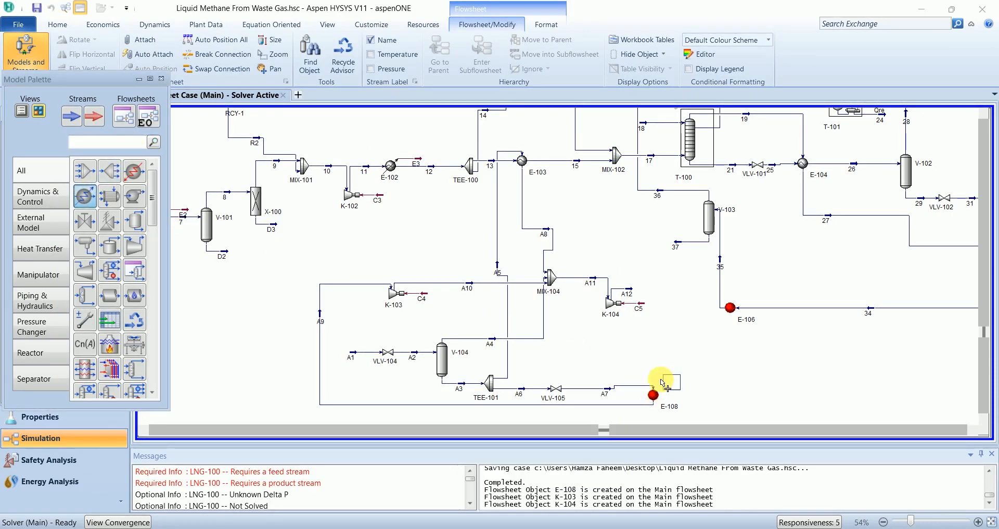
click(662, 303)
double_click(668, 301)
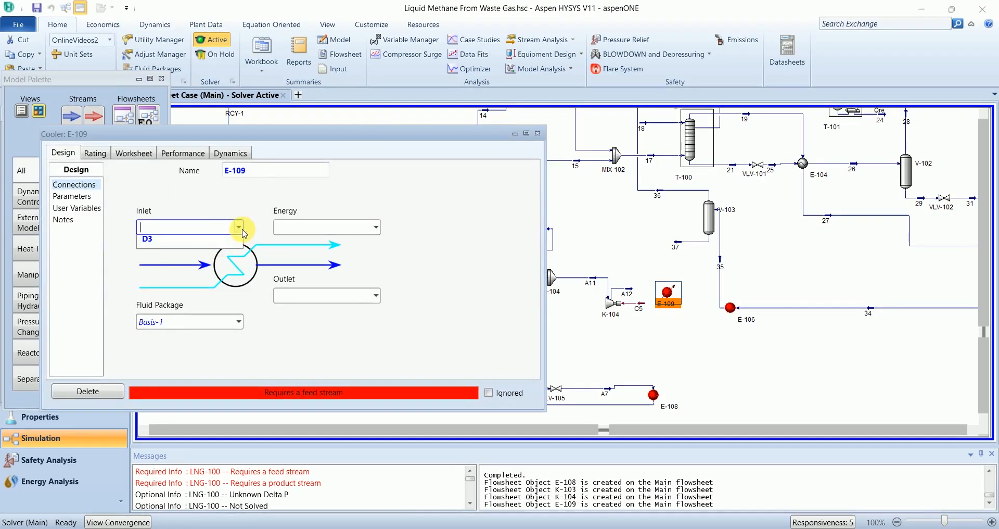
click(239, 227)
click(198, 298)
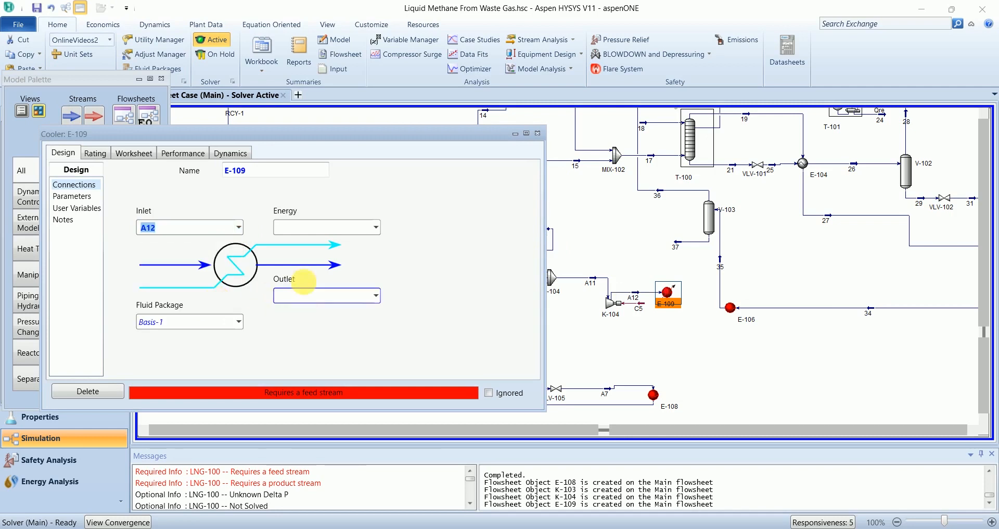
click(308, 302)
text(A13)
click(331, 229)
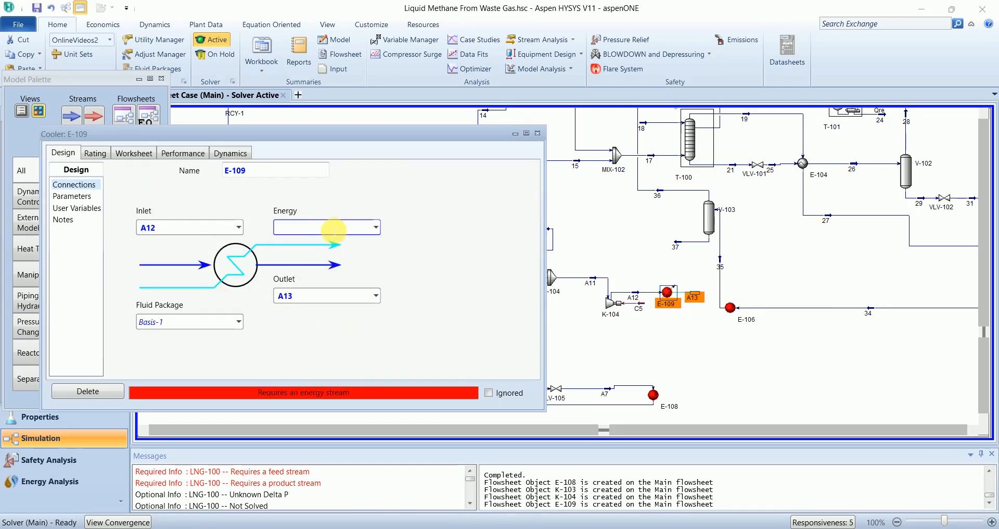
drag(393, 129, 435, 186)
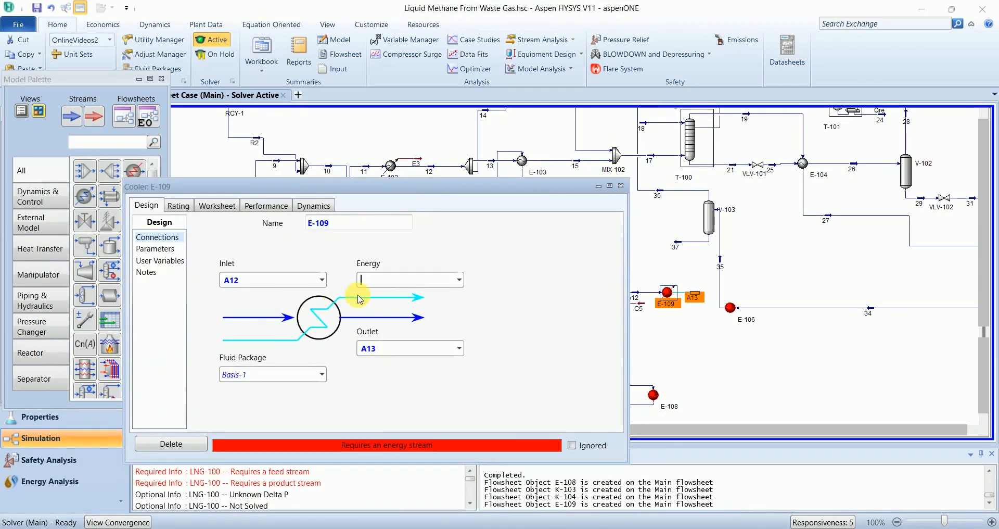
key(Return)
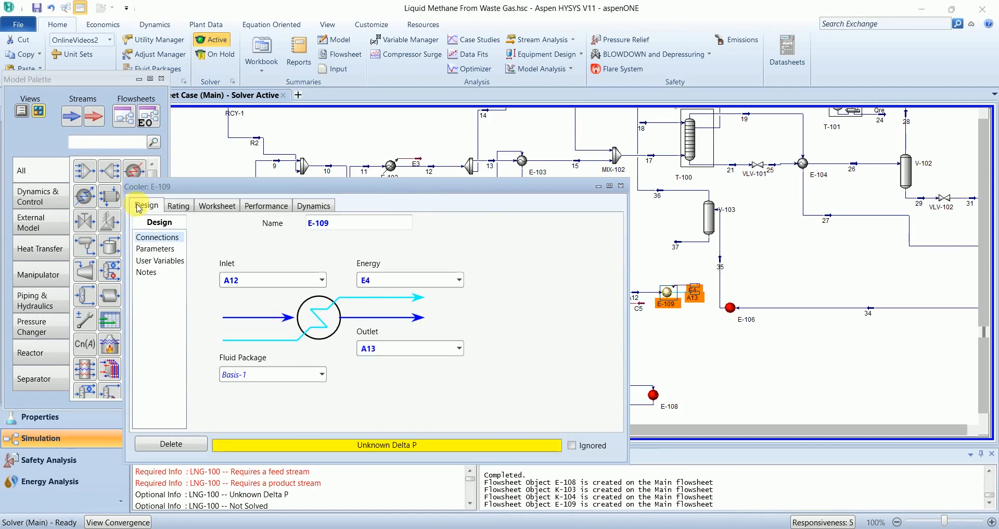
Step: Set the E-109 cooler's Delta P to 0 psi and the A13 temperature to 100 F, and close its window
click(155, 249)
click(255, 243)
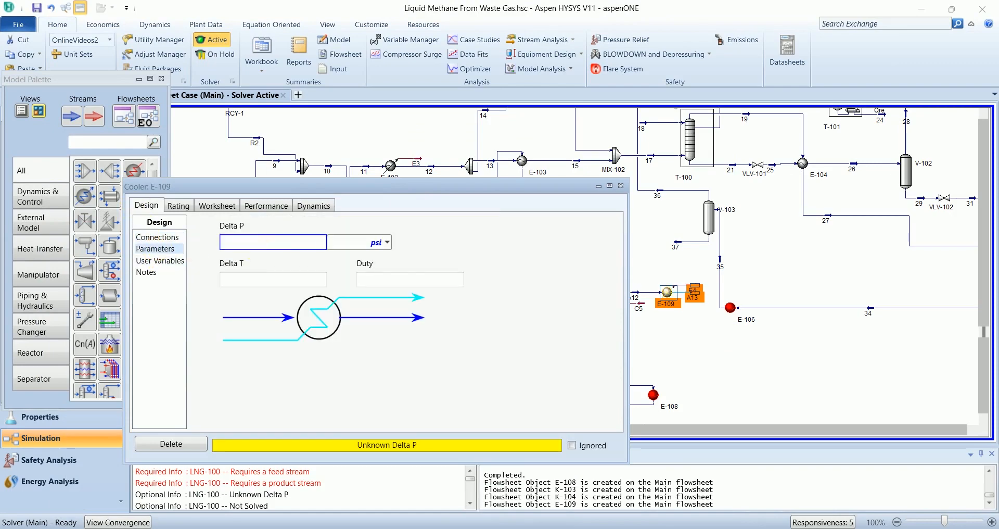
text(0)
key(Return)
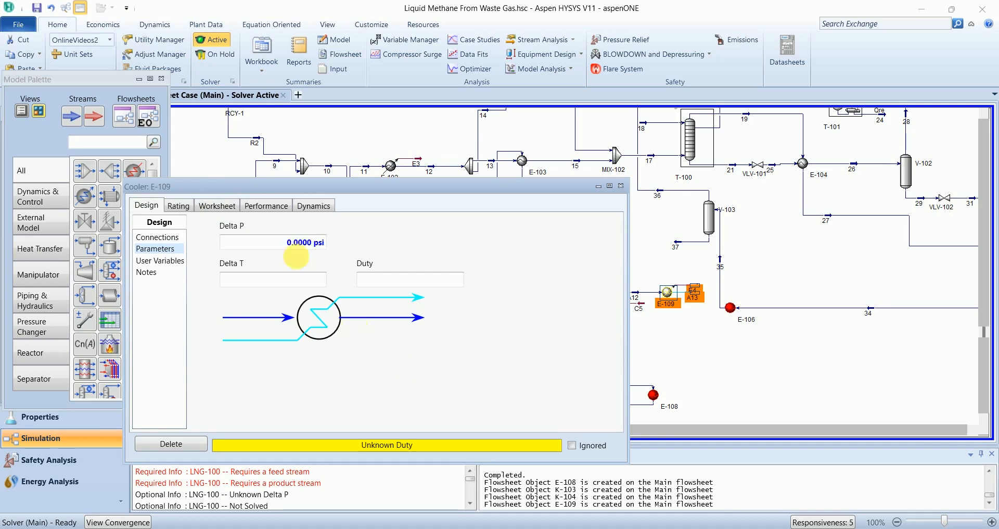
click(223, 207)
click(437, 250)
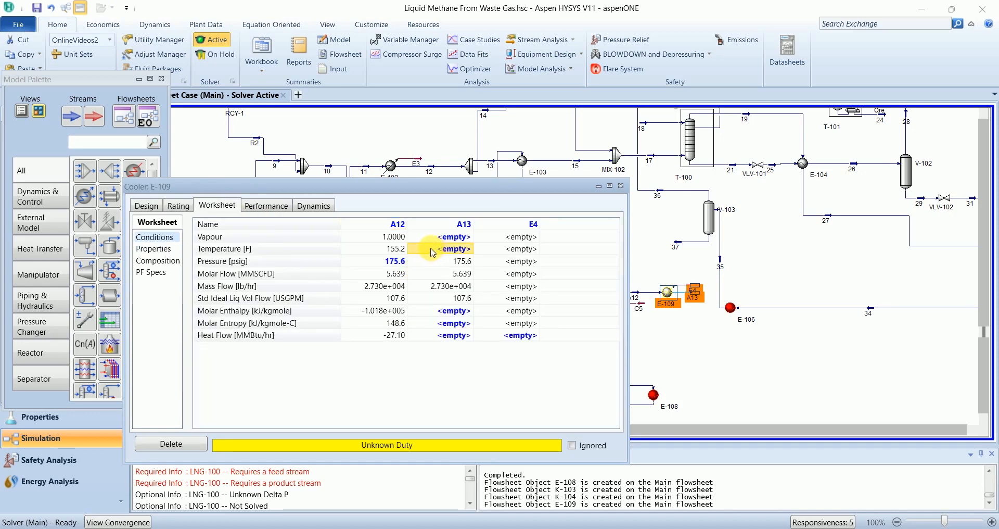
text(100)
key(Return)
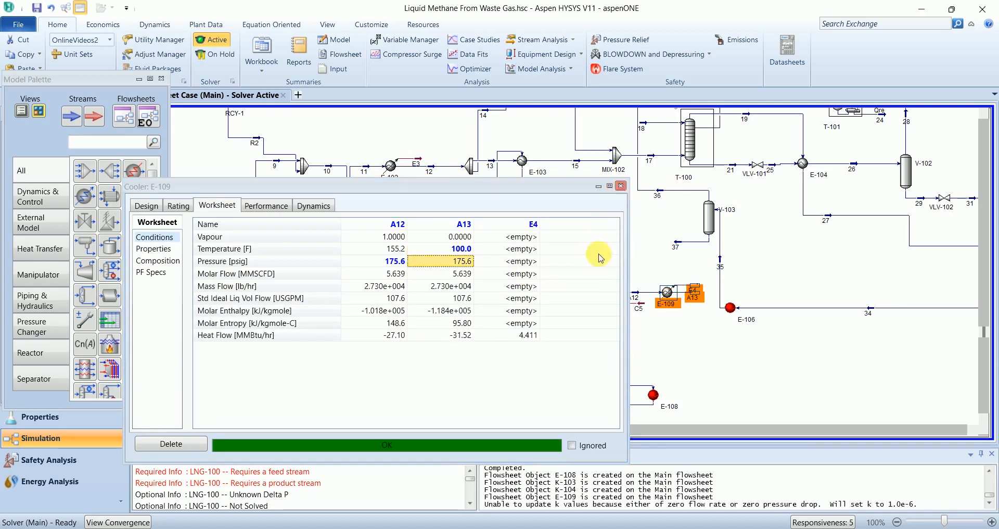
click(620, 186)
click(611, 357)
Step: Add a recycle block above stream A1 with A13 as inlet and A1 as outlet
mouse_move(354, 357)
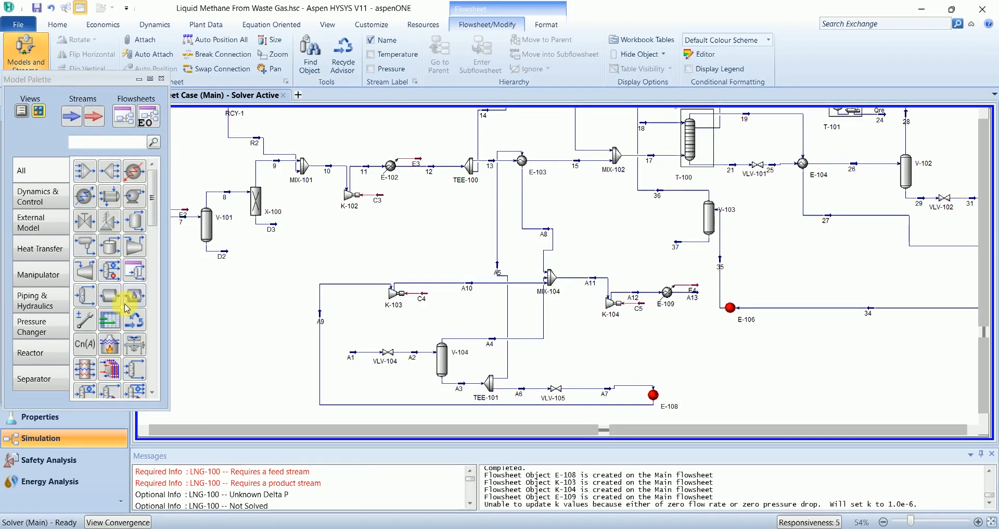
click(135, 320)
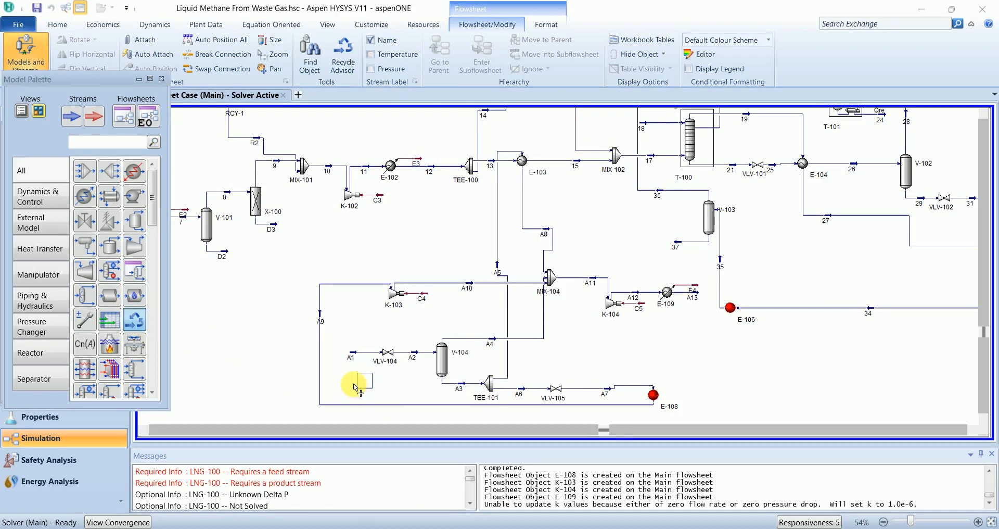
click(353, 333)
double_click(353, 335)
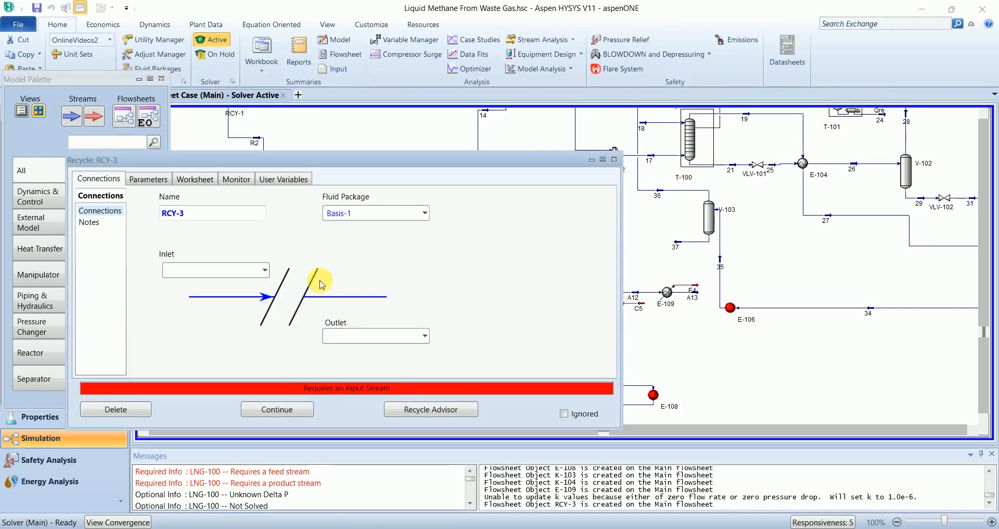
click(264, 270)
click(232, 344)
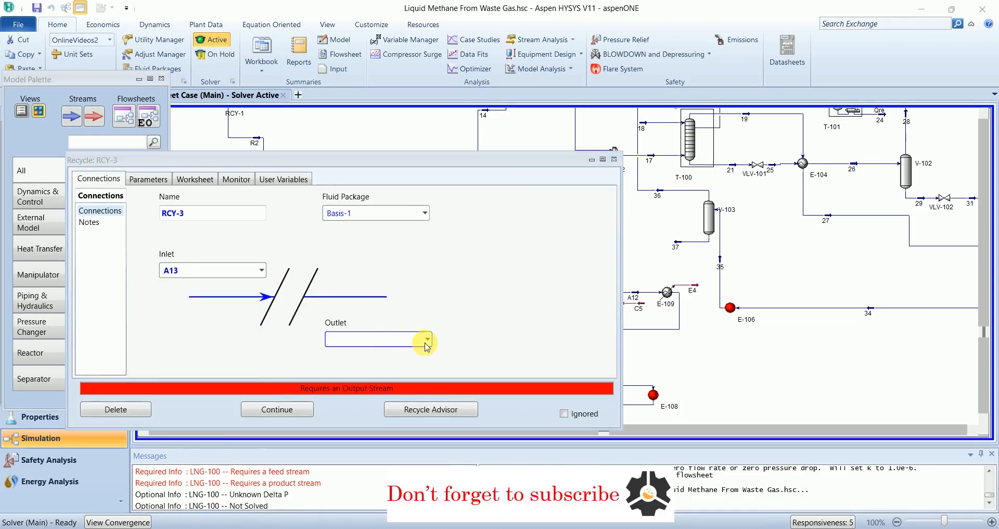
click(426, 343)
click(384, 431)
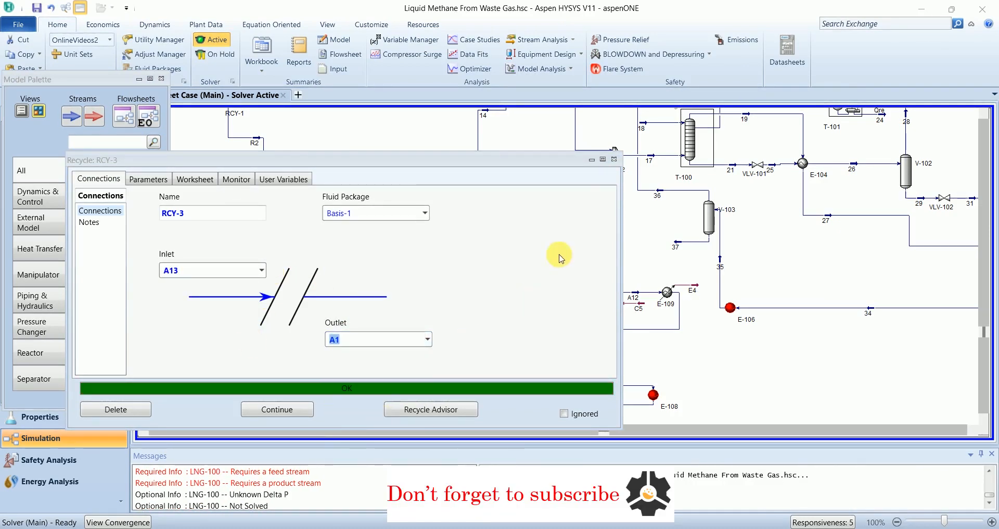
click(615, 160)
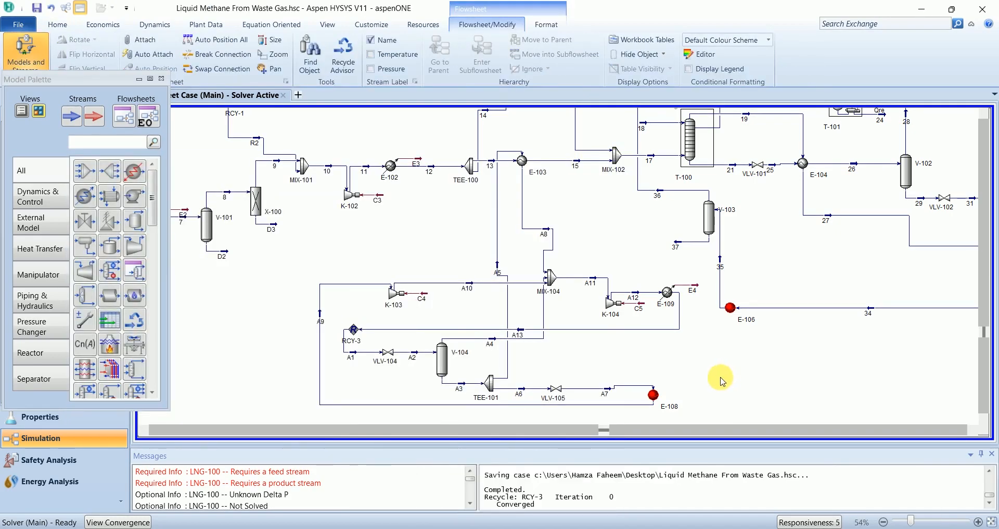
Step: Move exchanger E-108 farther out in line with stream A7 and shift stream A8 to tidy its line to MIX-104
drag(658, 398, 764, 395)
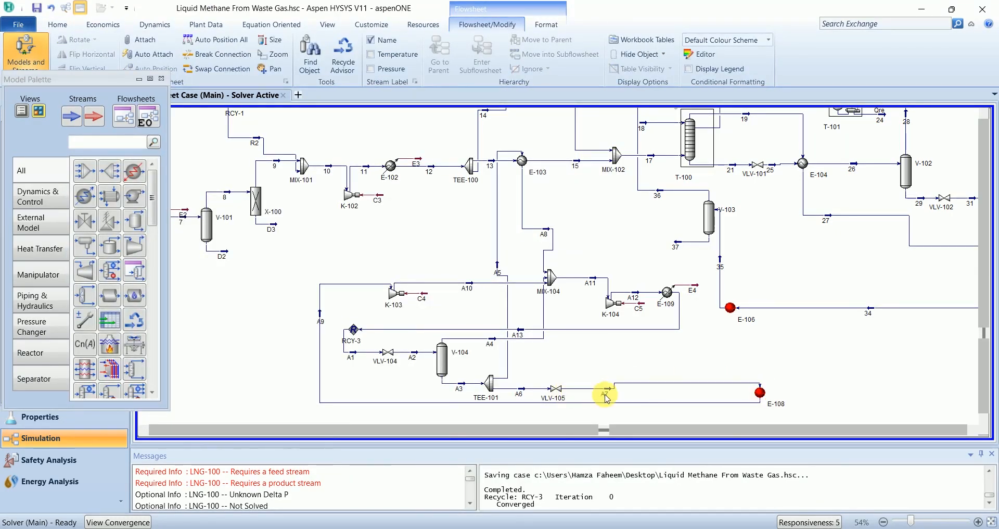
drag(760, 392, 763, 399)
click(685, 374)
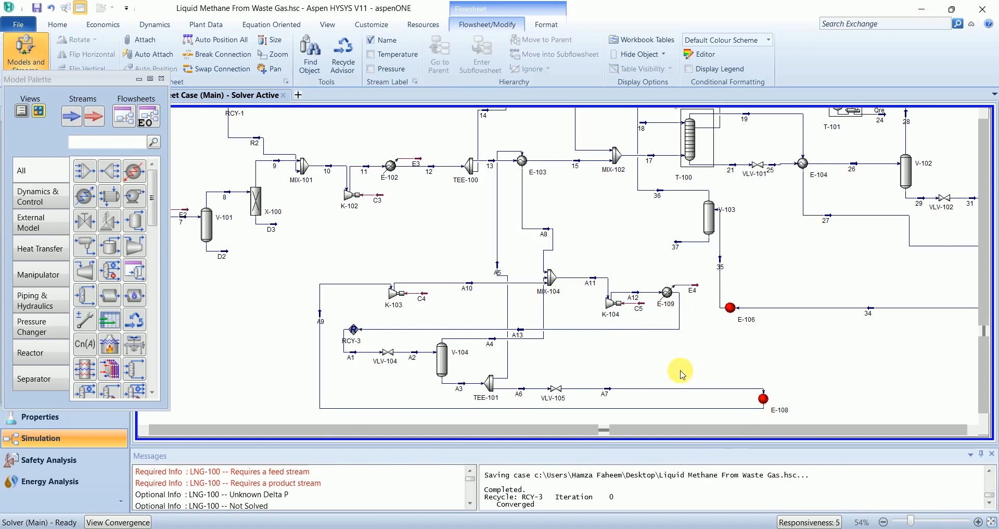
click(544, 233)
click(57, 40)
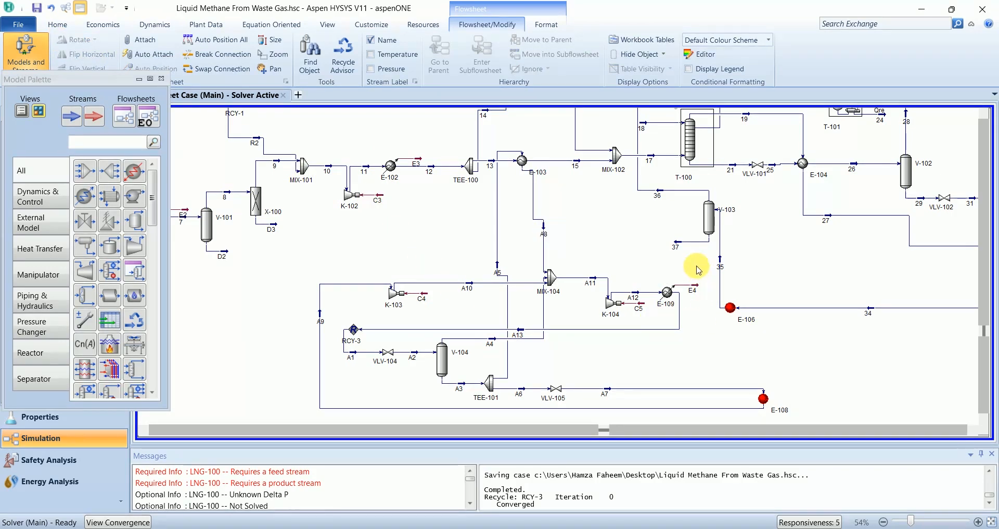
Step: Combine the propane circuit objects, leaving out E-108 and A8, into a sub-flowsheet
drag(702, 264, 284, 420)
scroll(286, 424, down, 1)
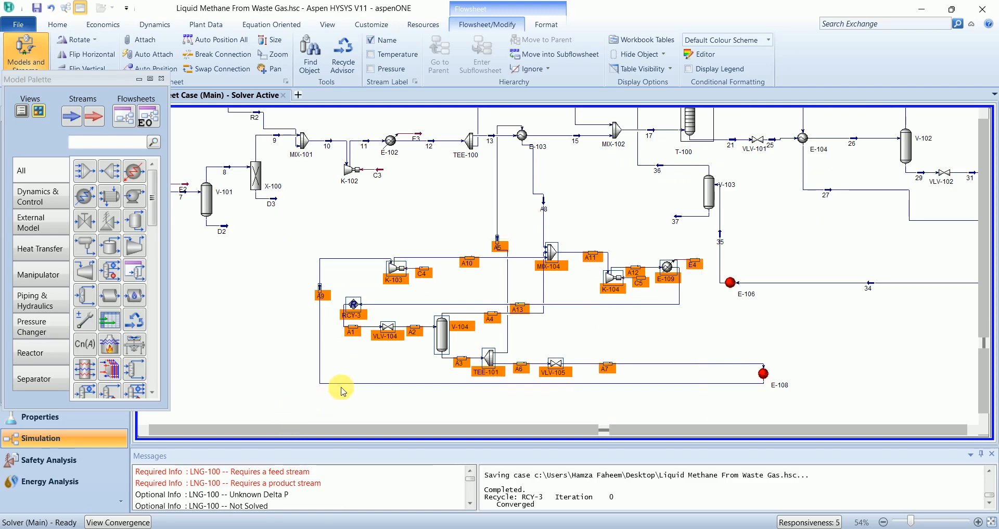
right_click(551, 276)
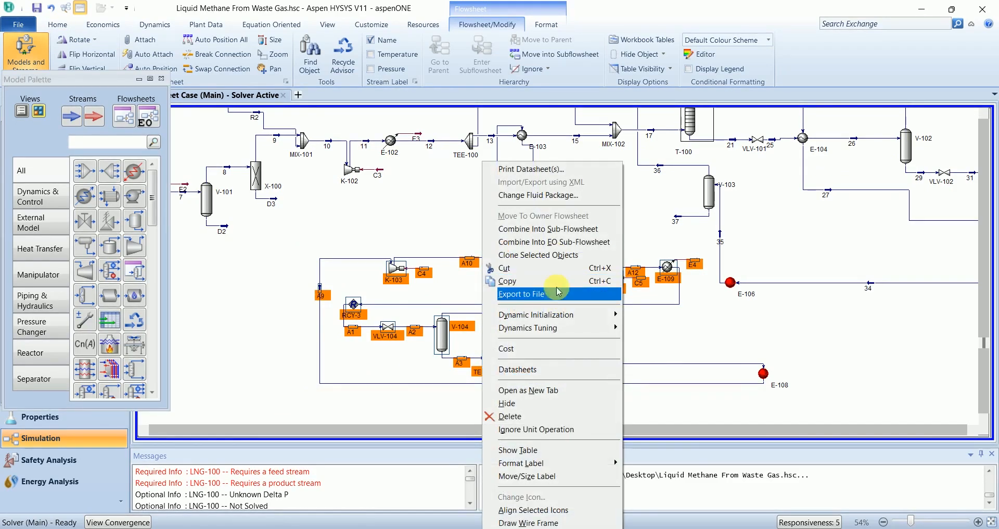
click(552, 236)
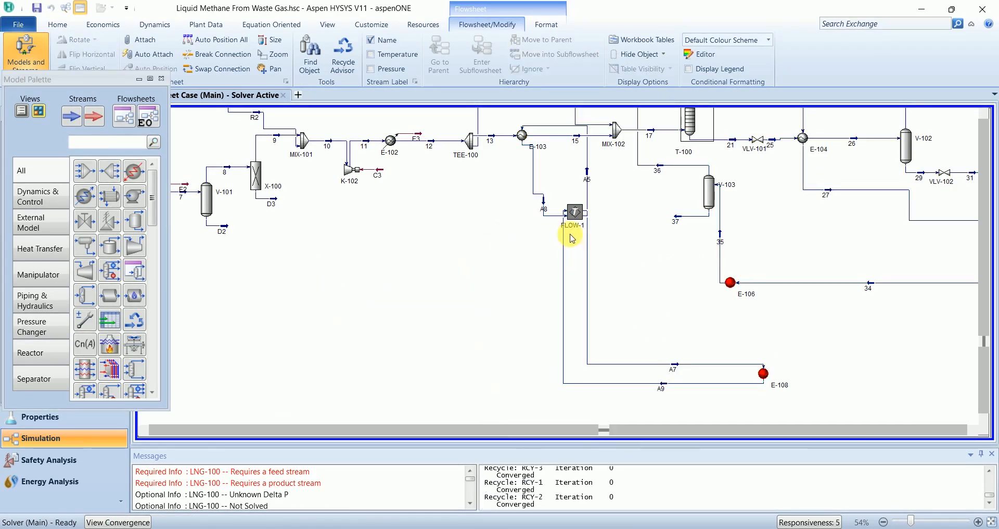
Step: Place the sub-flowsheet block below E-103, straighten the A8 line and bring exchanger E-108 closer to the block
drag(574, 215, 541, 345)
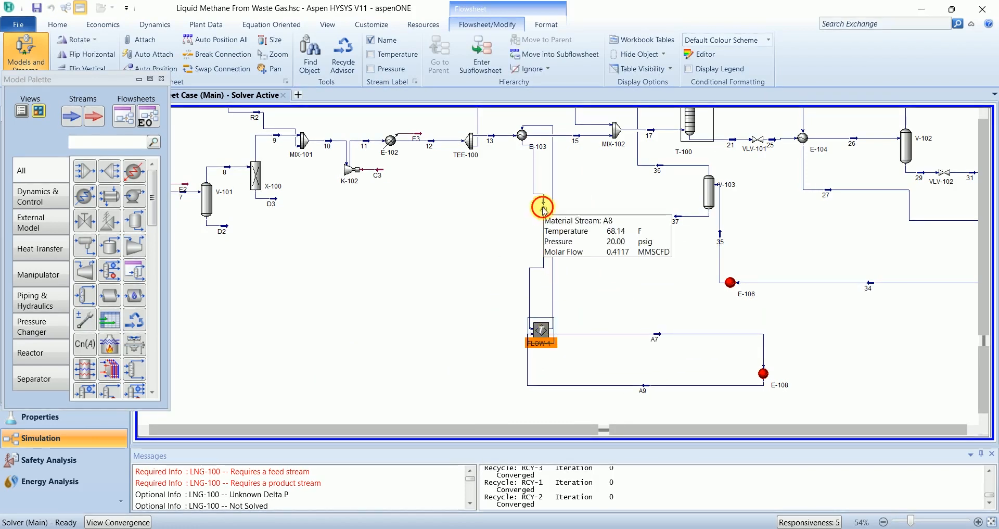
drag(546, 217, 522, 230)
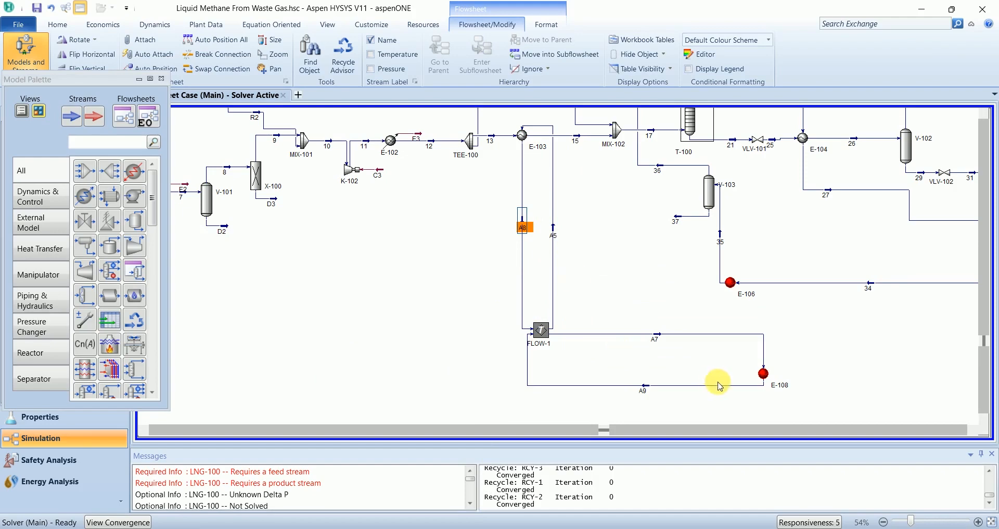
drag(763, 373, 689, 374)
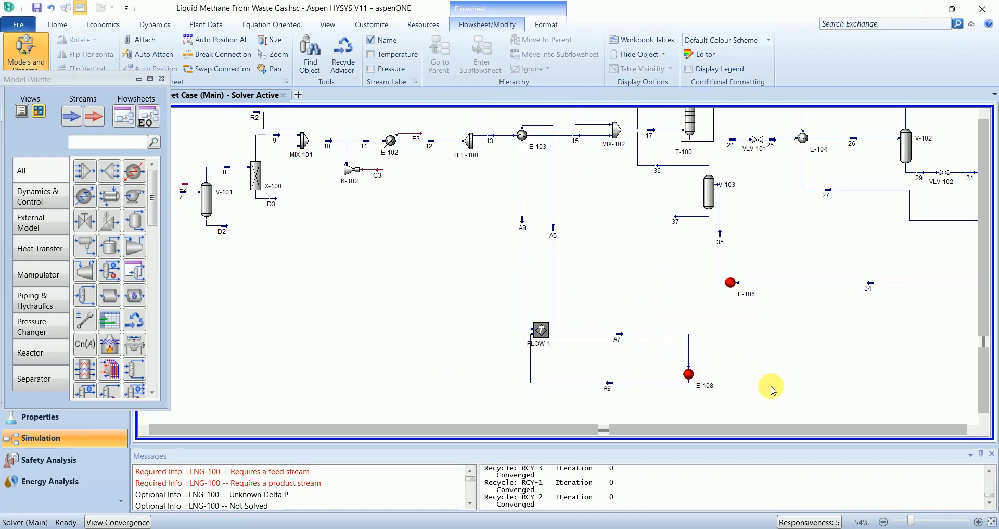
Step: Rename the FLOW-1 sub-flowsheet as C3 Refrig and close its window
double_click(541, 331)
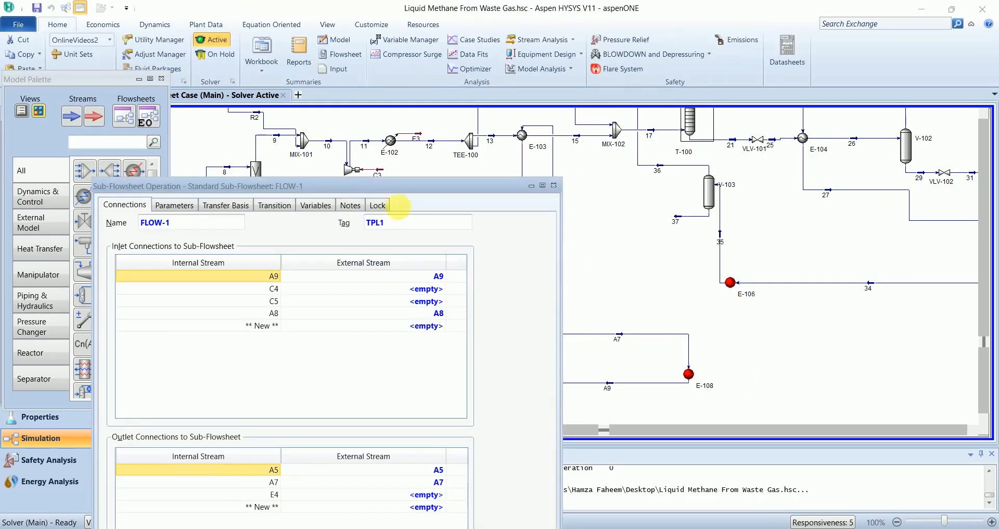
drag(341, 195, 374, 107)
double_click(218, 135)
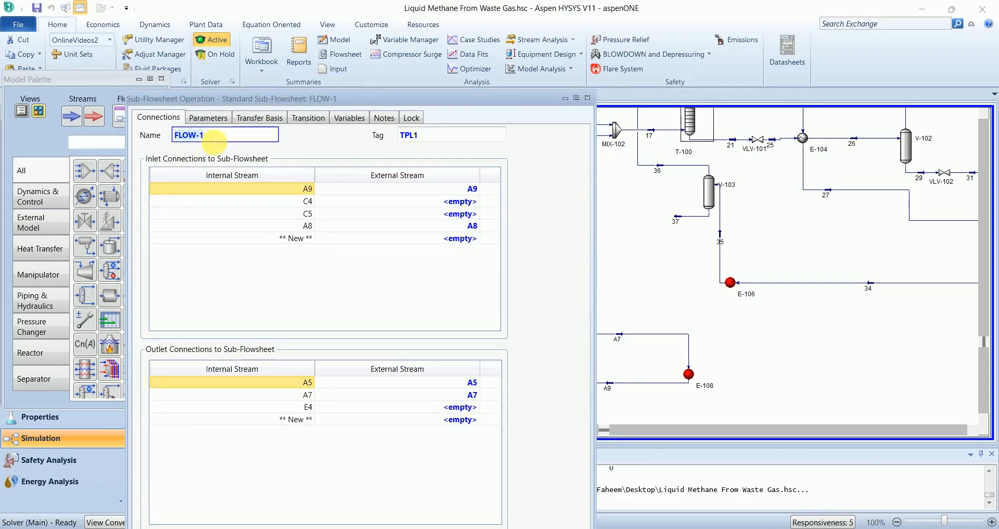
text(C3 Refr)
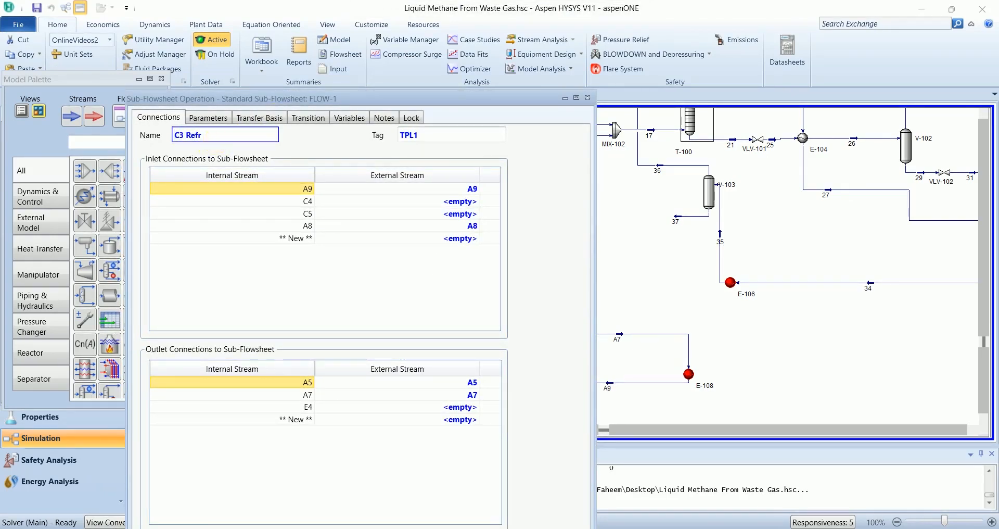
text(ig)
key(Return)
click(588, 97)
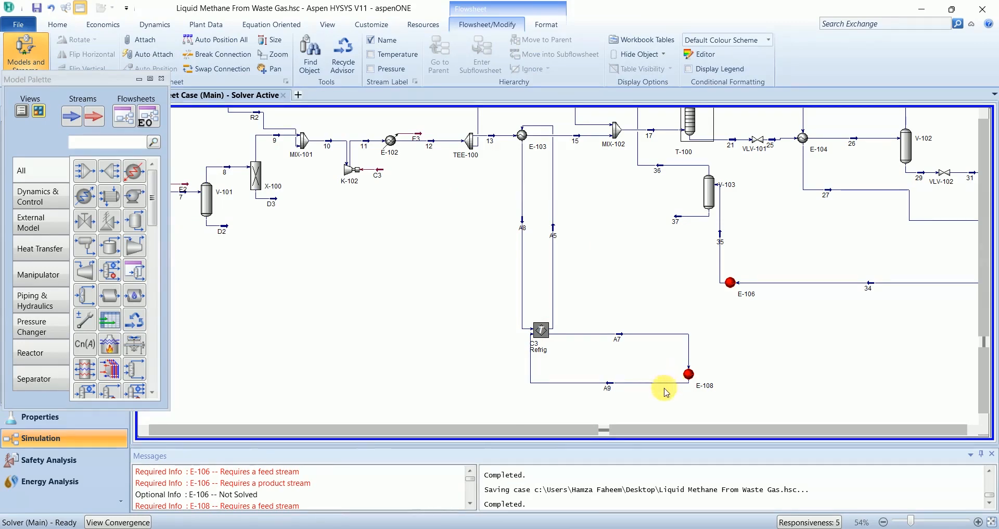
Step: Move exchanger E-108 closer to the C3 Refrig block and farther below it
drag(687, 374, 641, 374)
click(726, 398)
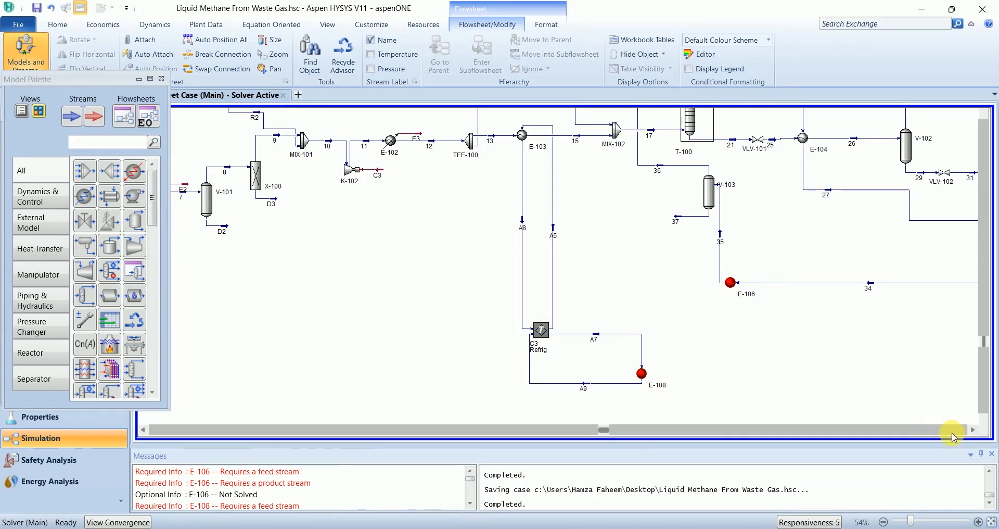
click(970, 431)
scroll(973, 421, down, 3)
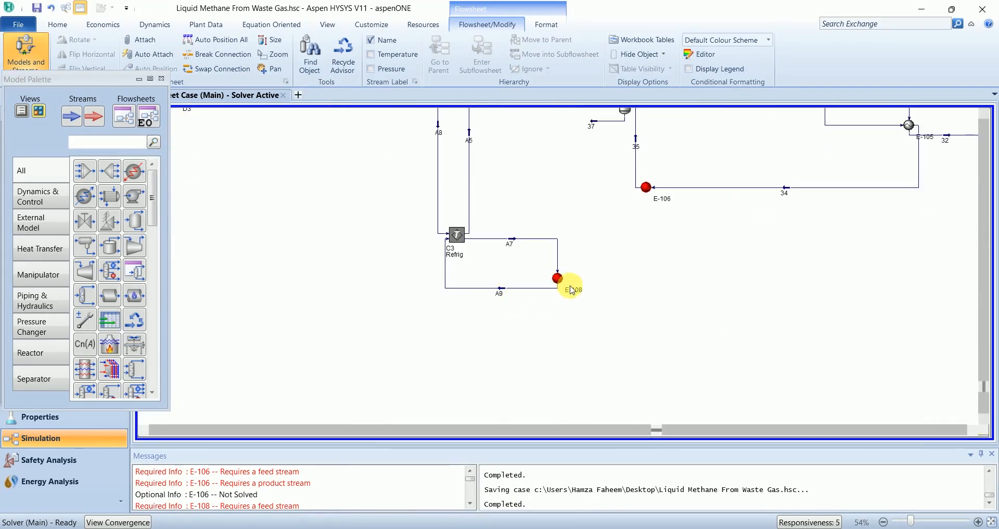
drag(557, 279, 572, 351)
click(630, 363)
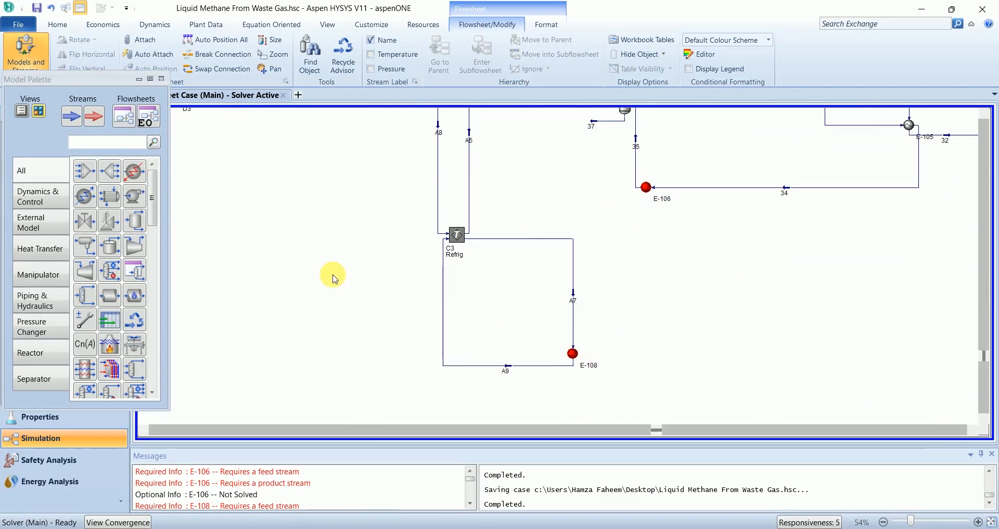
Step: Add a material stream to the right of the A7 line and name it B1
click(72, 117)
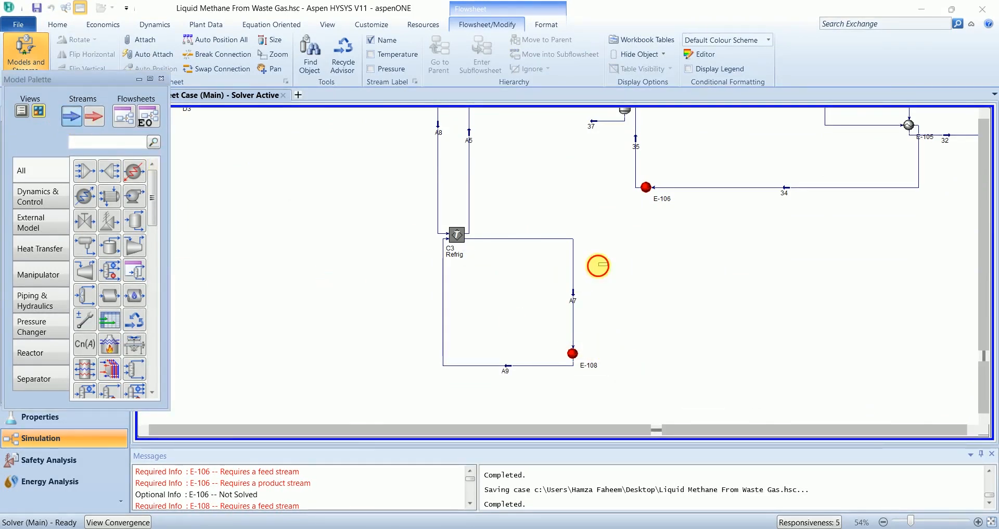
click(602, 268)
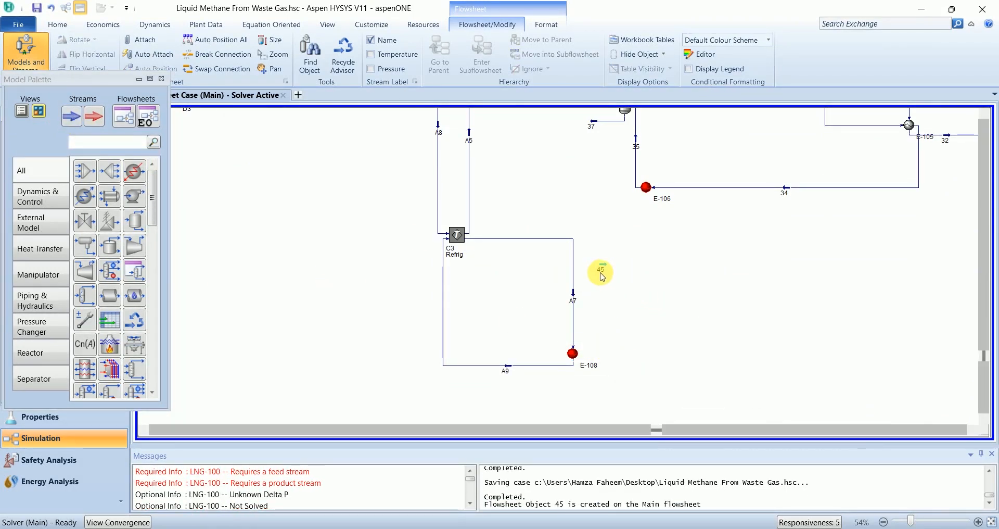
double_click(600, 275)
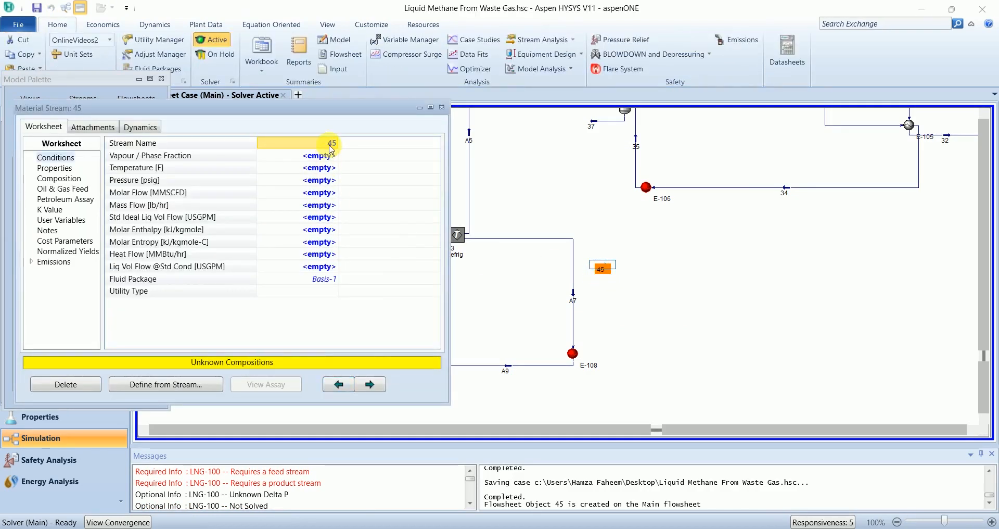
text(B1)
click(319, 167)
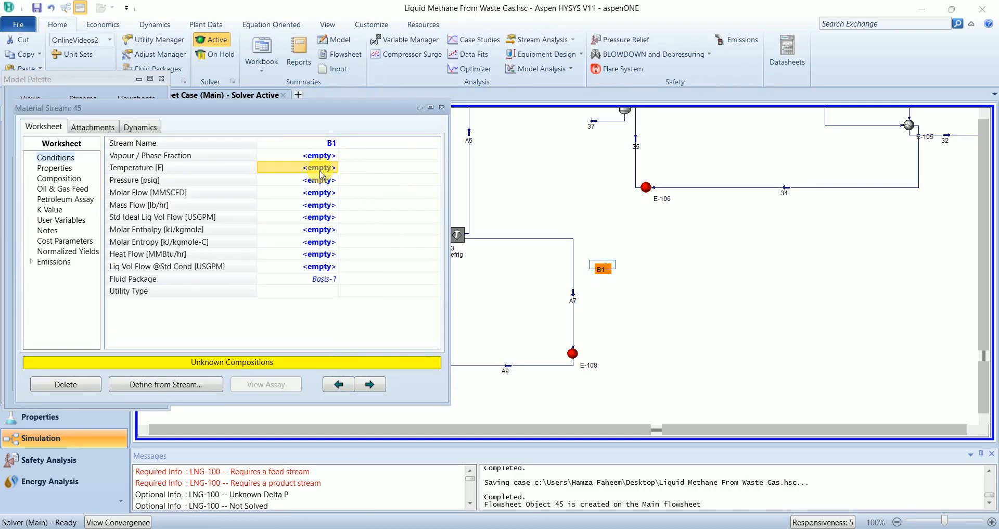
click(441, 108)
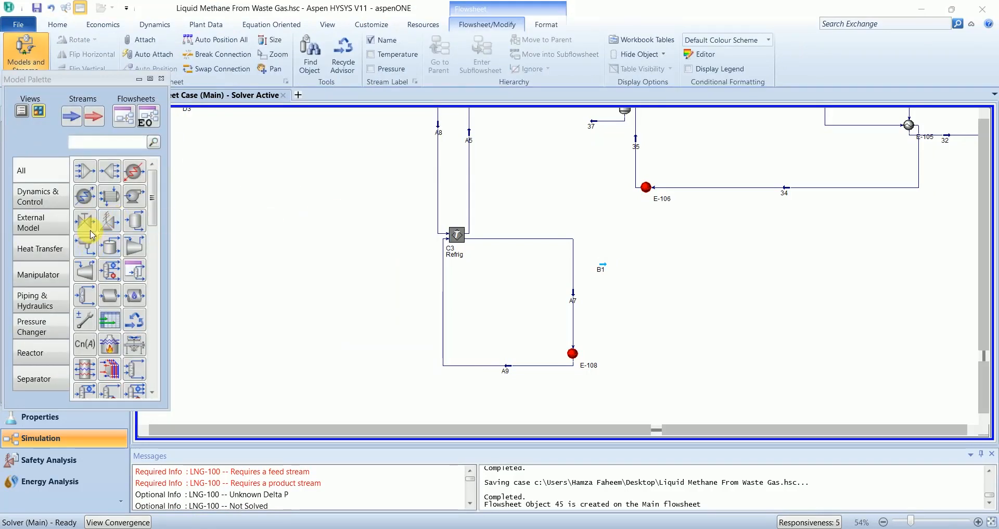
Step: Place a valve and a separator to the right of B1, a tee and second valve below them, and a mixer at the upper right
drag(91, 234, 641, 276)
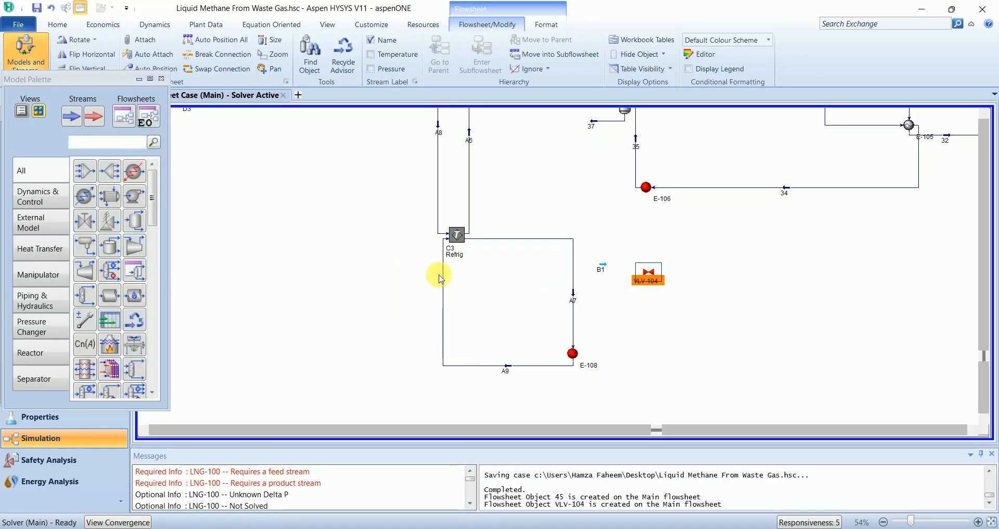
drag(135, 223, 714, 295)
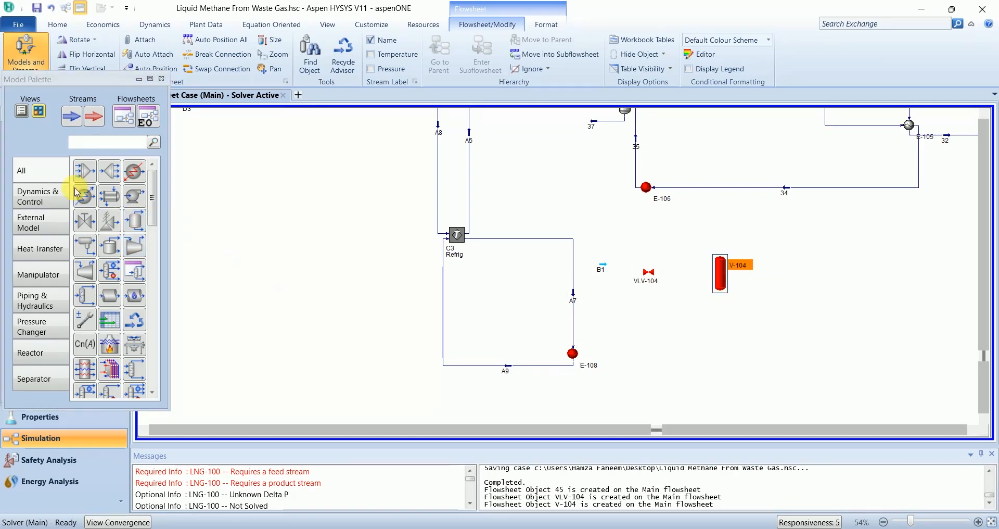
drag(101, 180, 760, 323)
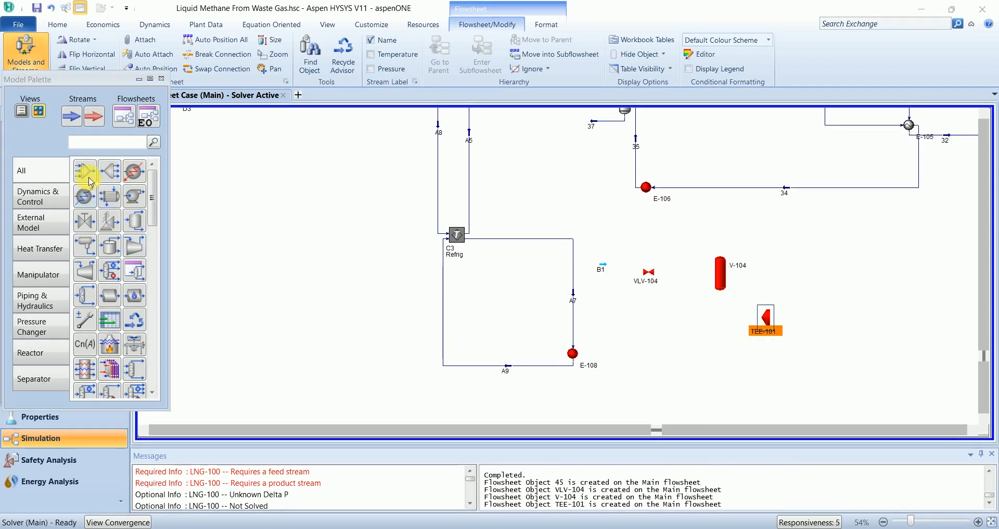
drag(84, 172, 848, 240)
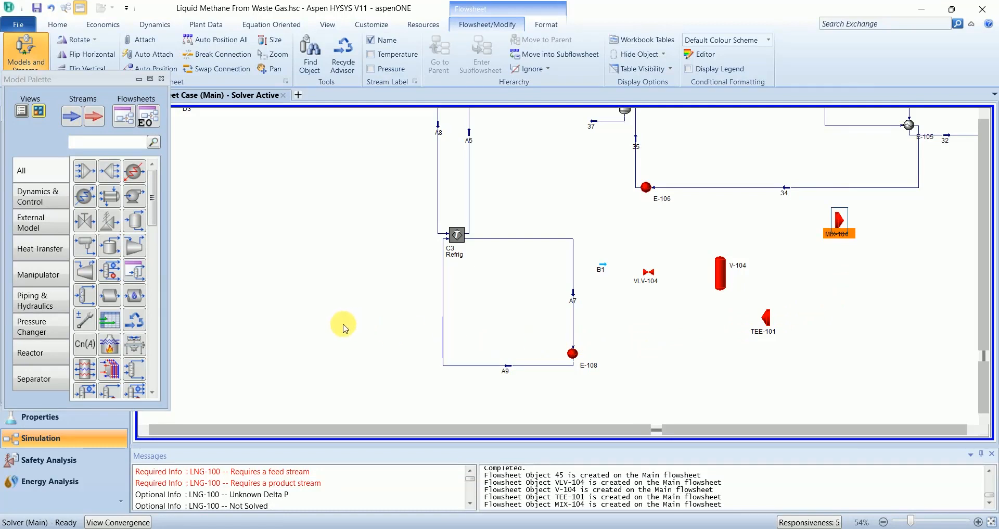
drag(81, 221, 810, 328)
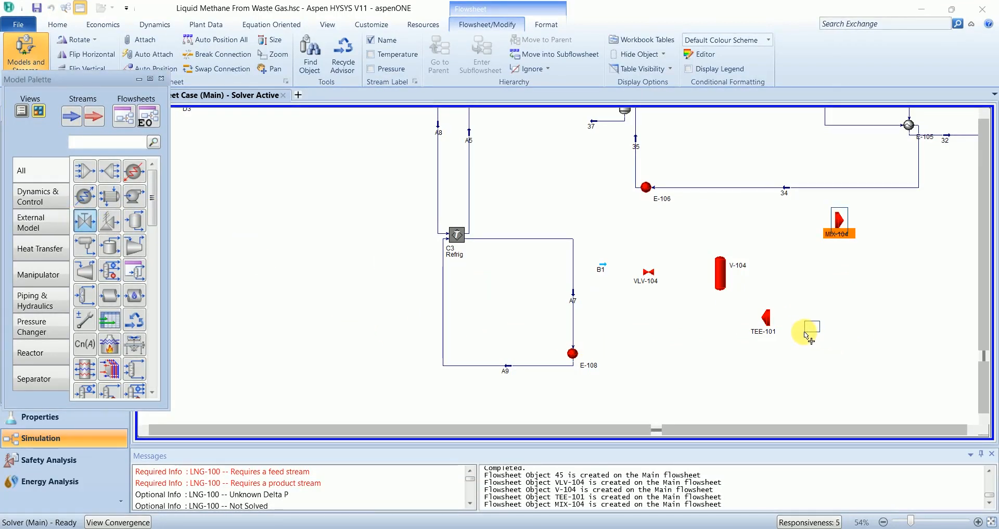
click(823, 382)
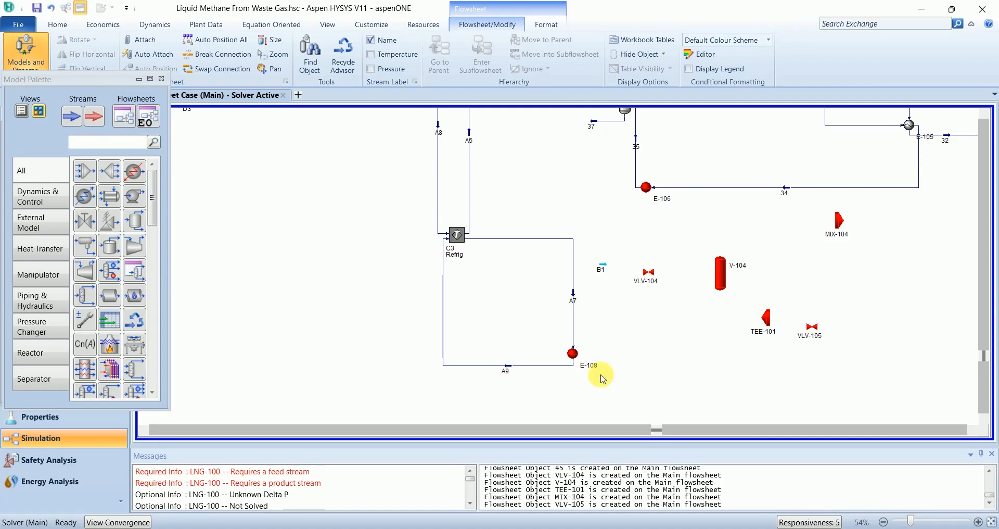
Step: Place a heater to the right of VLV-105, a compressor beside it and a second compressor at the lower right
click(972, 430)
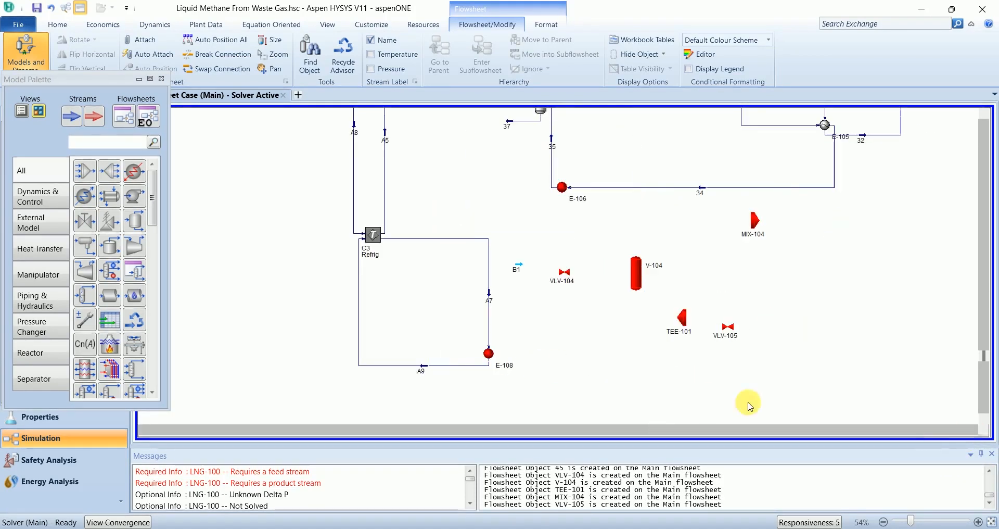
click(141, 180)
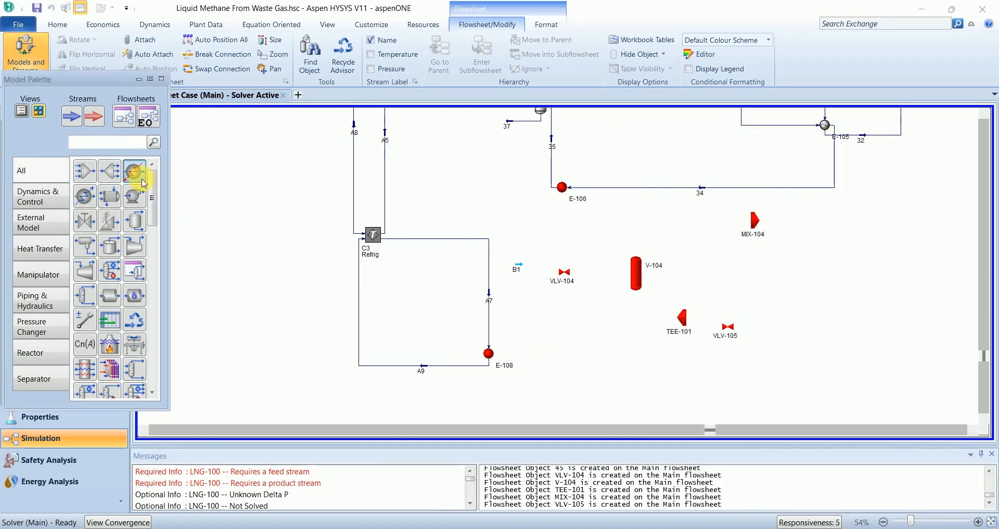
click(775, 339)
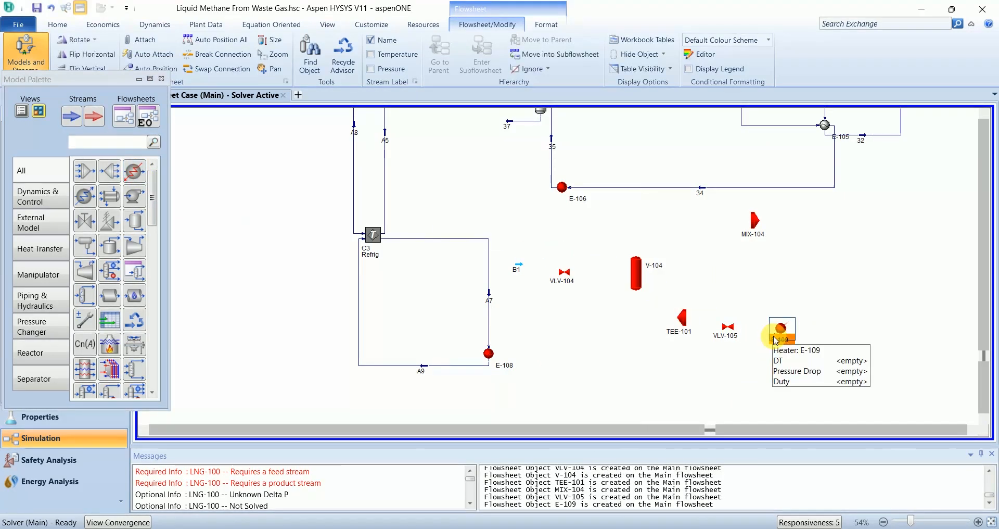
click(723, 399)
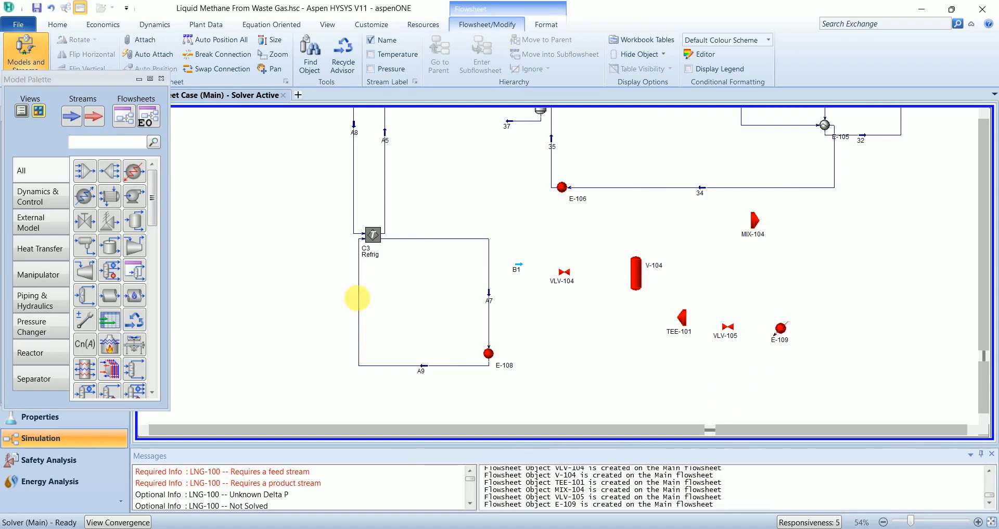
click(131, 246)
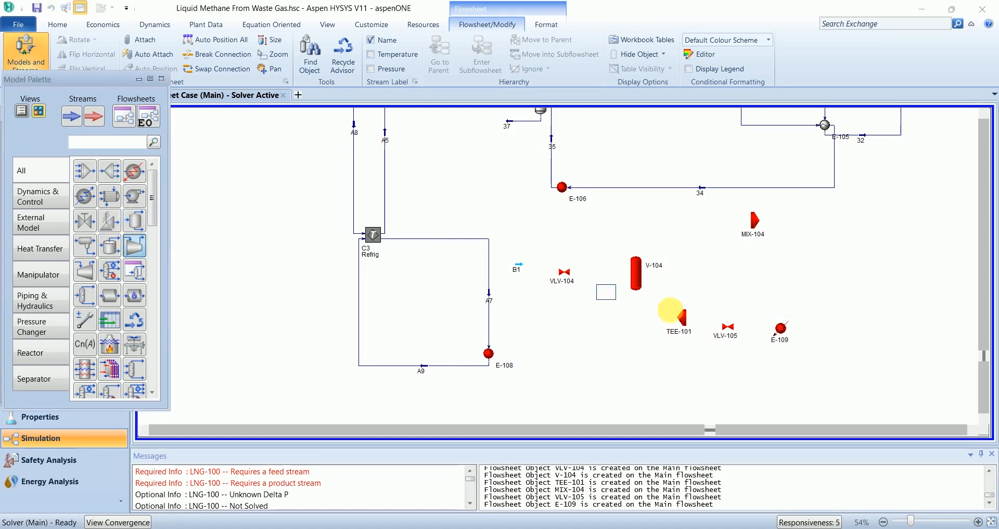
click(823, 354)
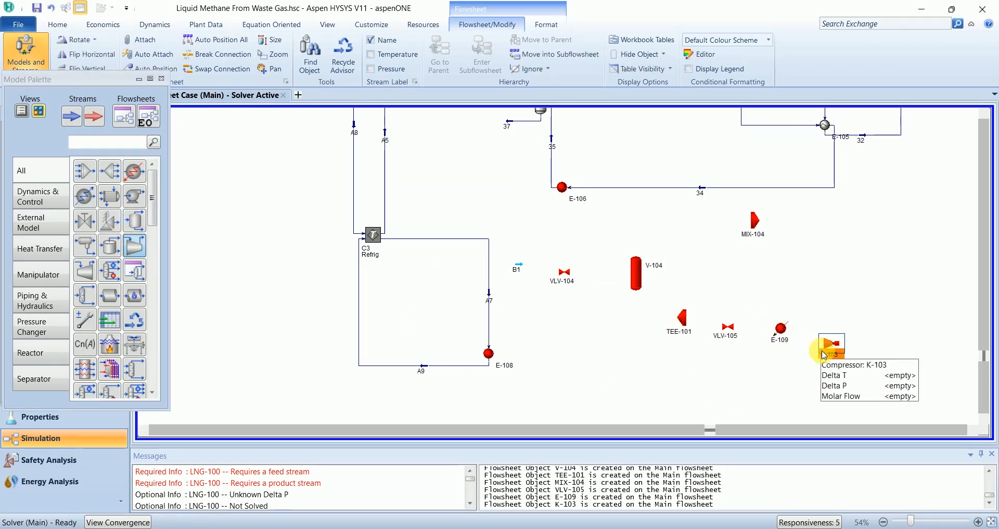
click(144, 253)
click(923, 417)
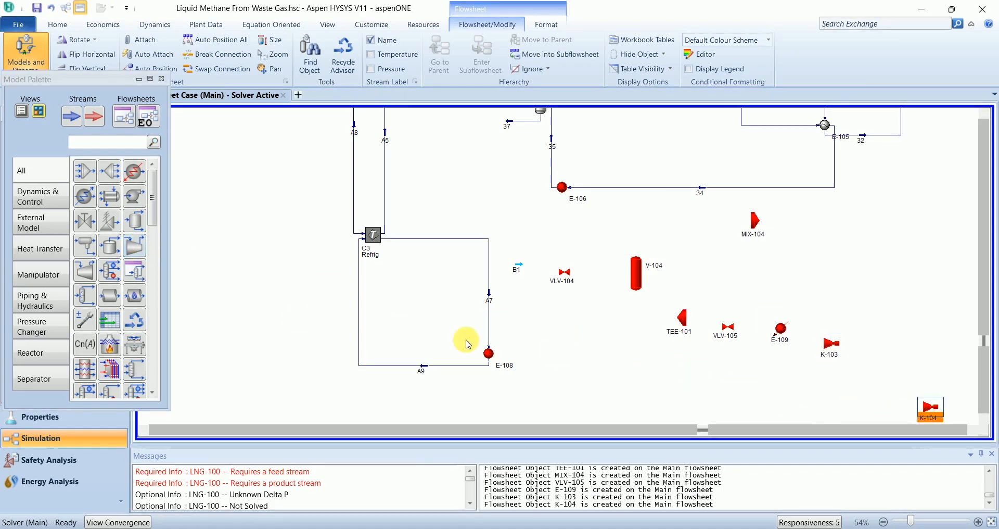
Step: Place a cooler to the left of compressor K-104
click(131, 176)
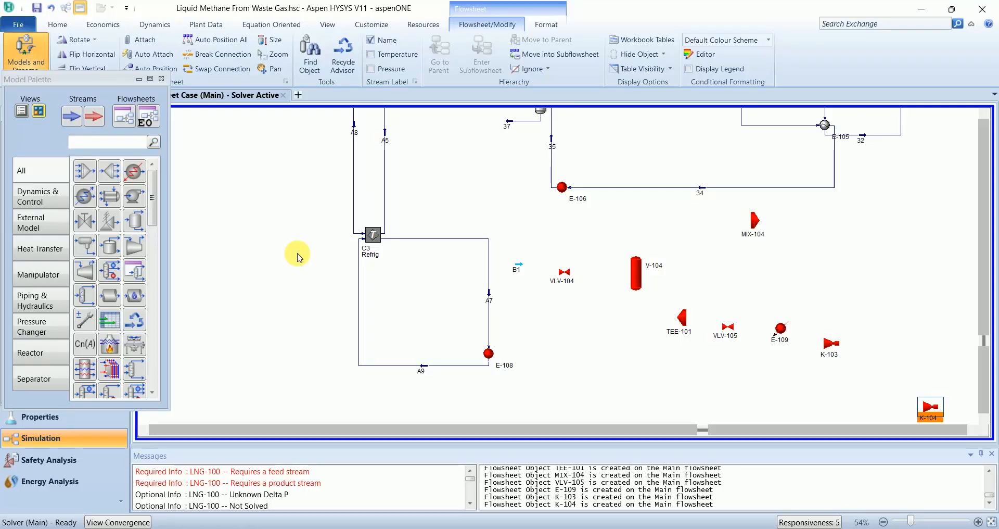
click(86, 198)
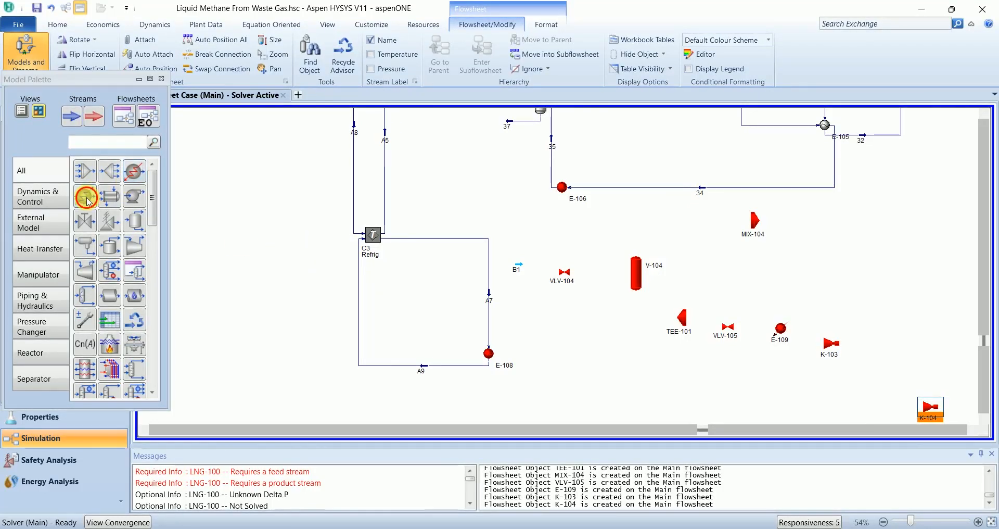
click(838, 415)
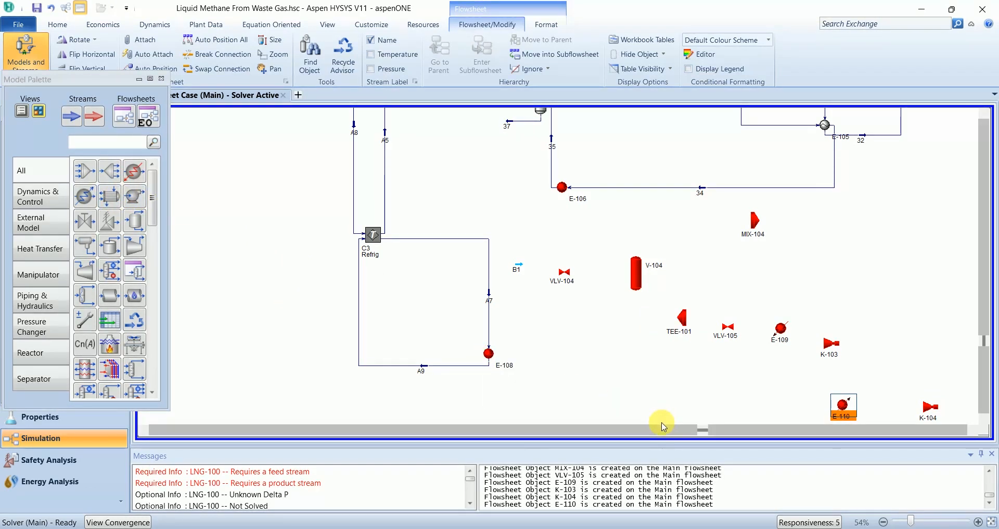
Step: Set stream B1 to a temperature of -30 F, a pressure of 235.5 psig and a molar flow of 4.249 MMSCFD
double_click(518, 267)
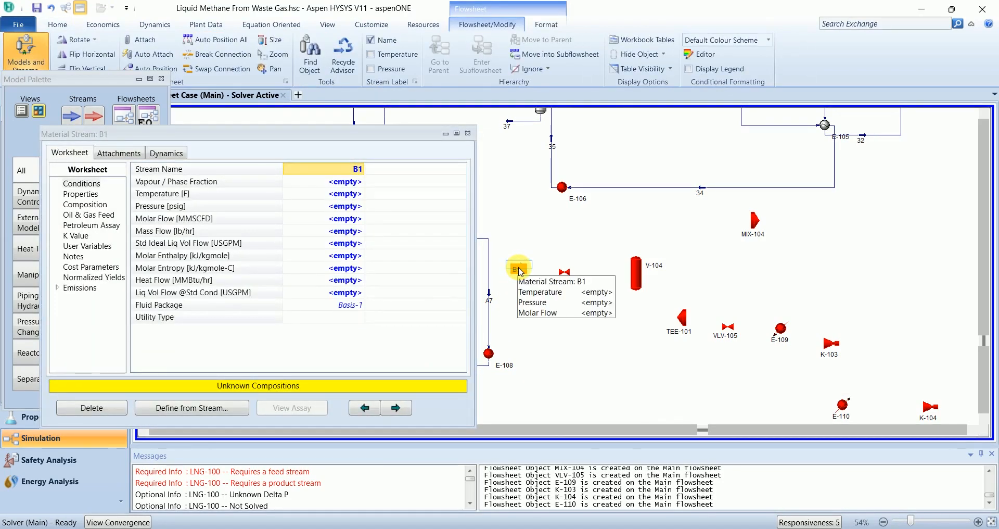
click(346, 196)
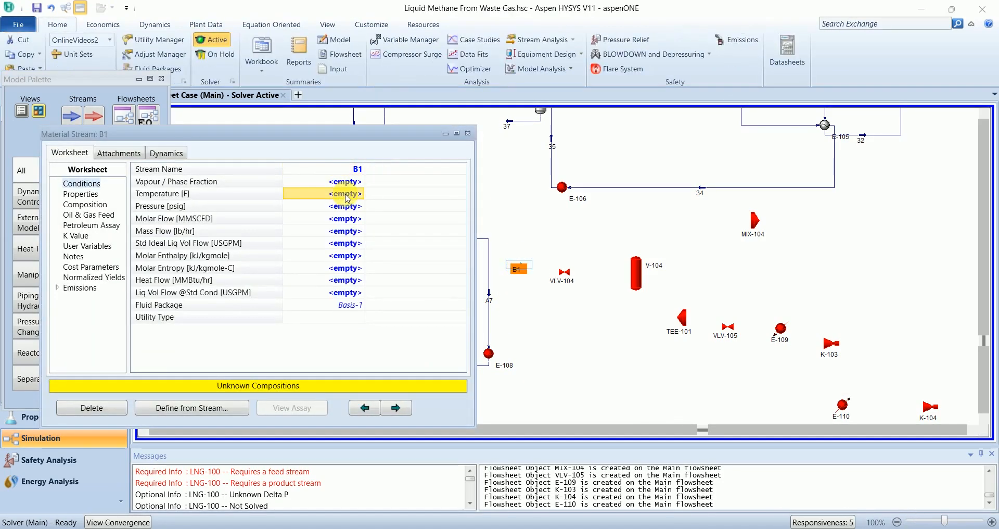
click(347, 196)
text(-30)
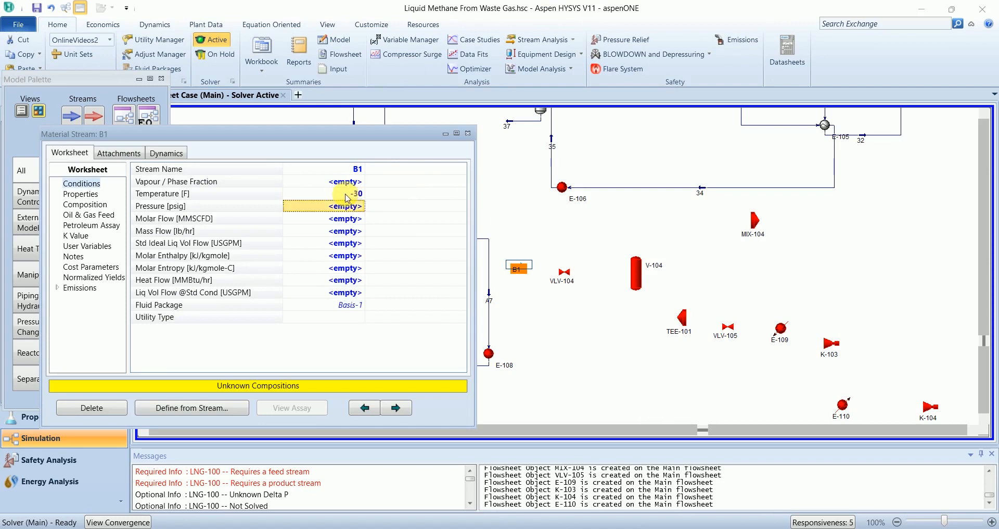
key(Return)
key(Return)
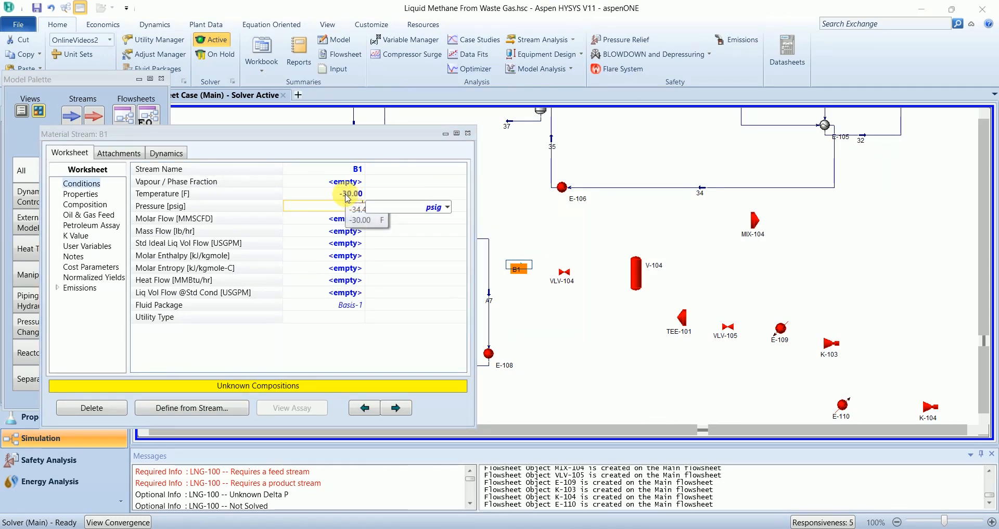
text(235.5)
key(Return)
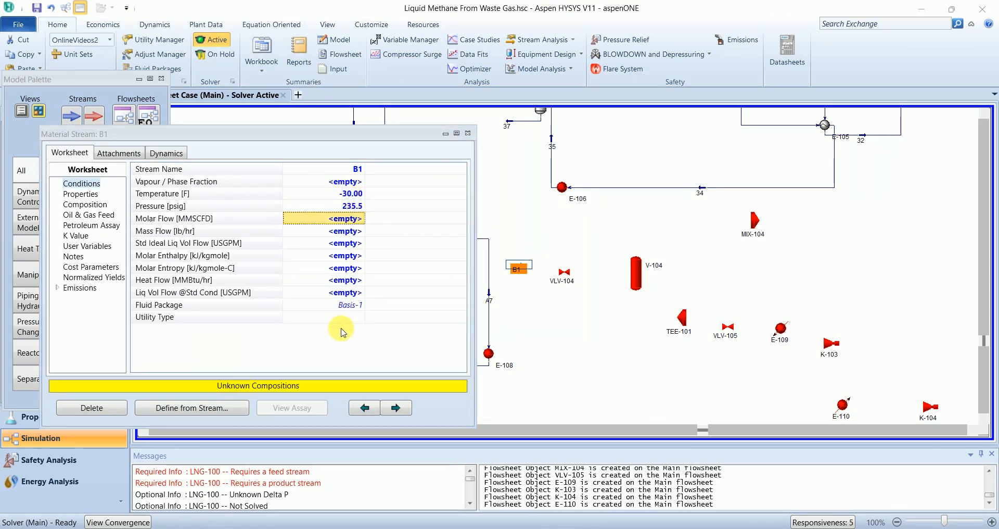
text(4.249)
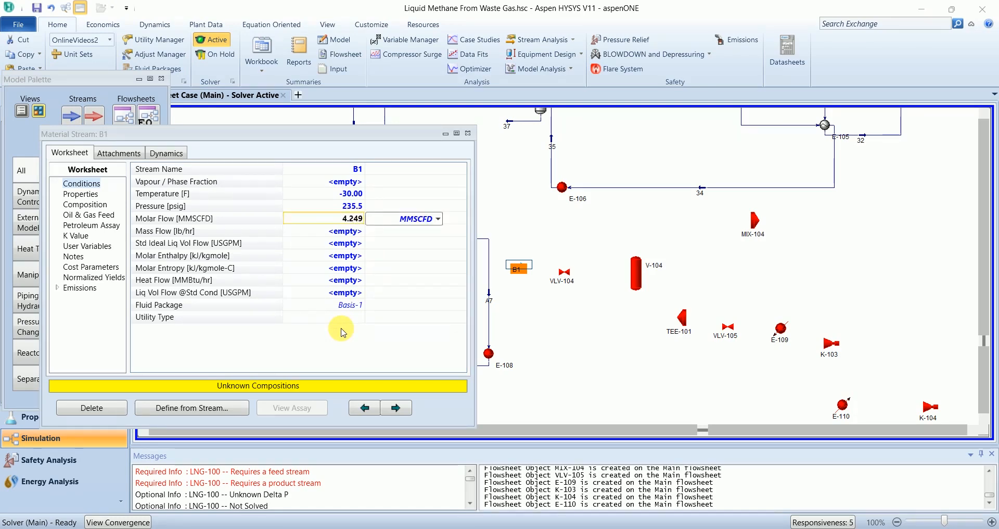
key(Return)
Step: Define the composition of stream B1 as ethylene with a mole fraction of 1 and close the stream window
click(85, 204)
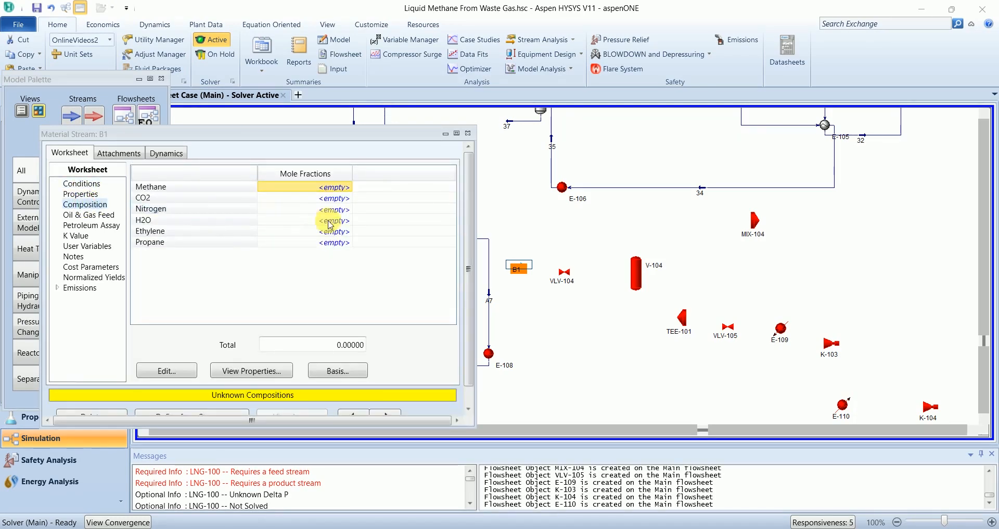
click(332, 231)
text(1)
key(Return)
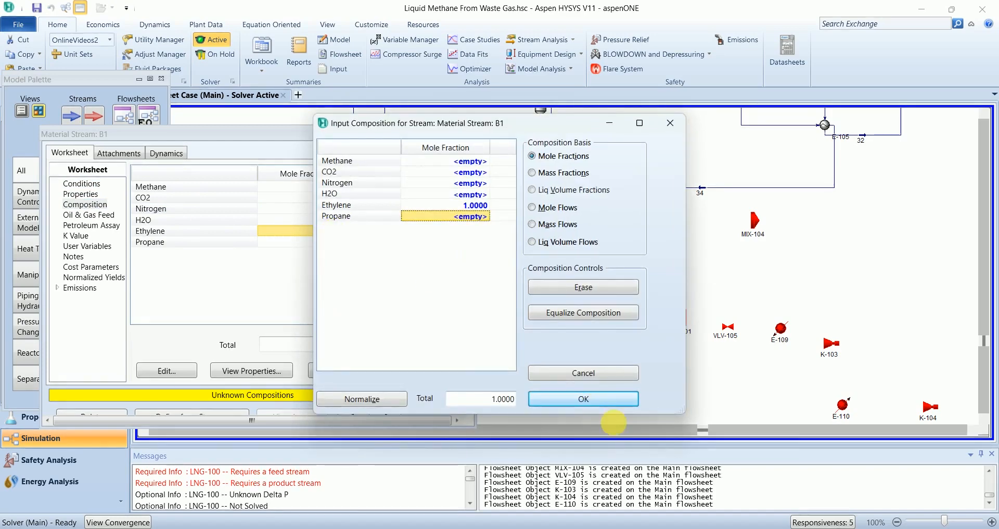
click(606, 396)
click(473, 130)
Step: Move stream B1 closer to valve VLV-104 and connect the valve with B1 as inlet and B2 as outlet
click(517, 268)
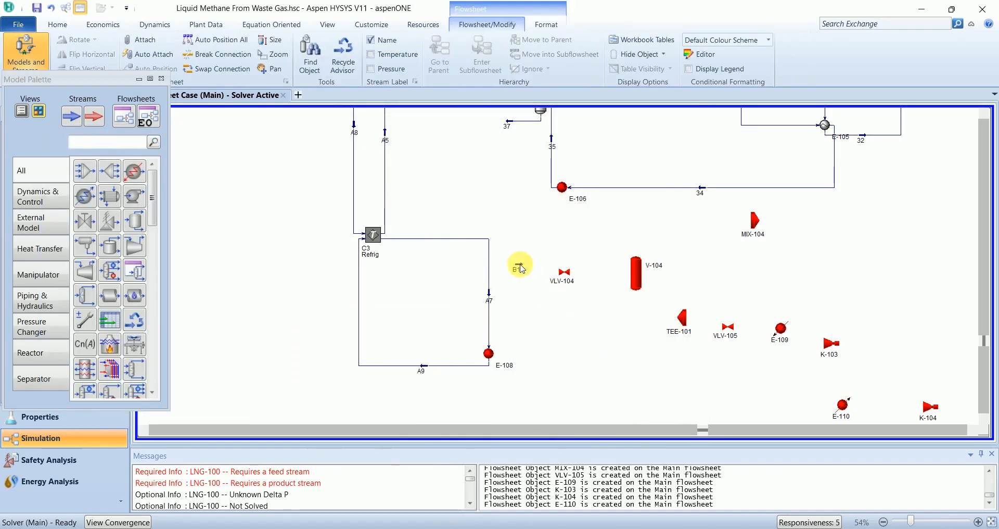
drag(538, 281, 567, 275)
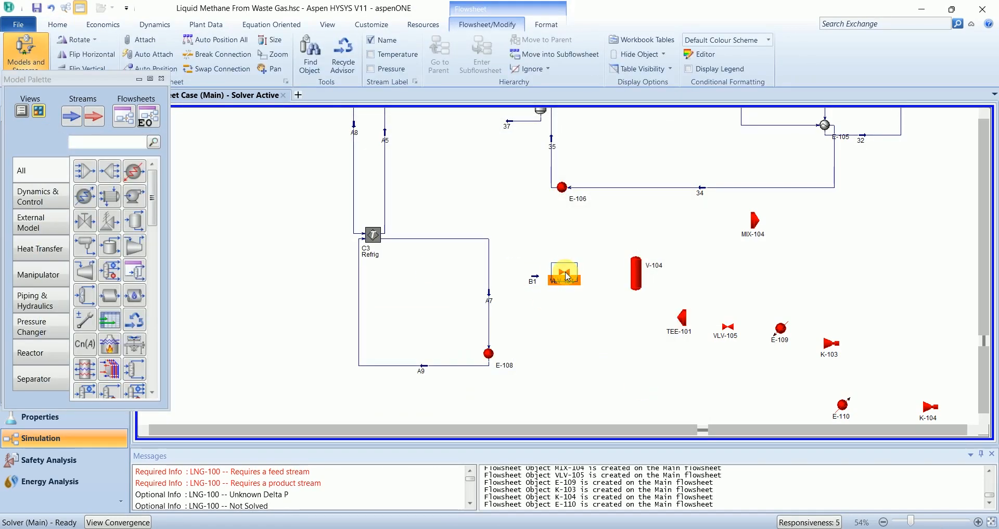
double_click(568, 276)
click(249, 297)
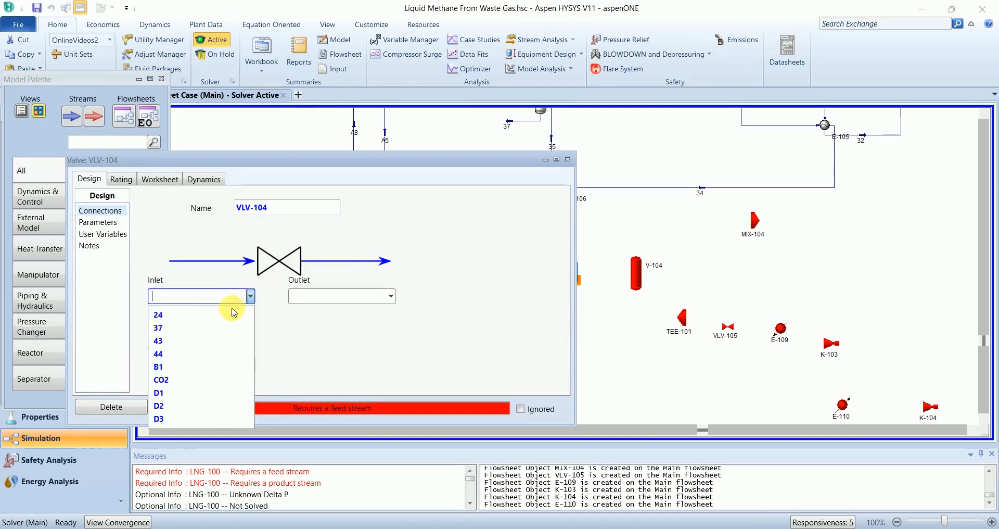
click(218, 367)
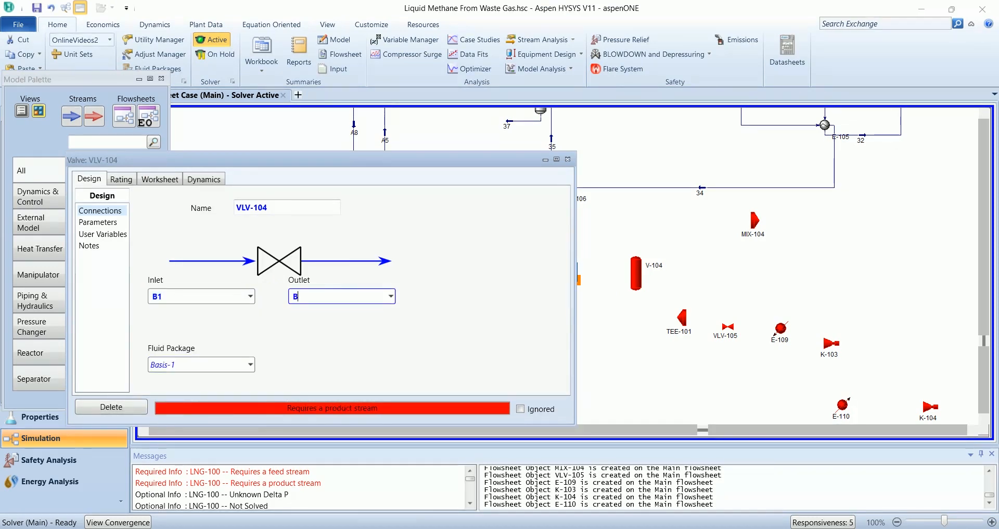
key(Return)
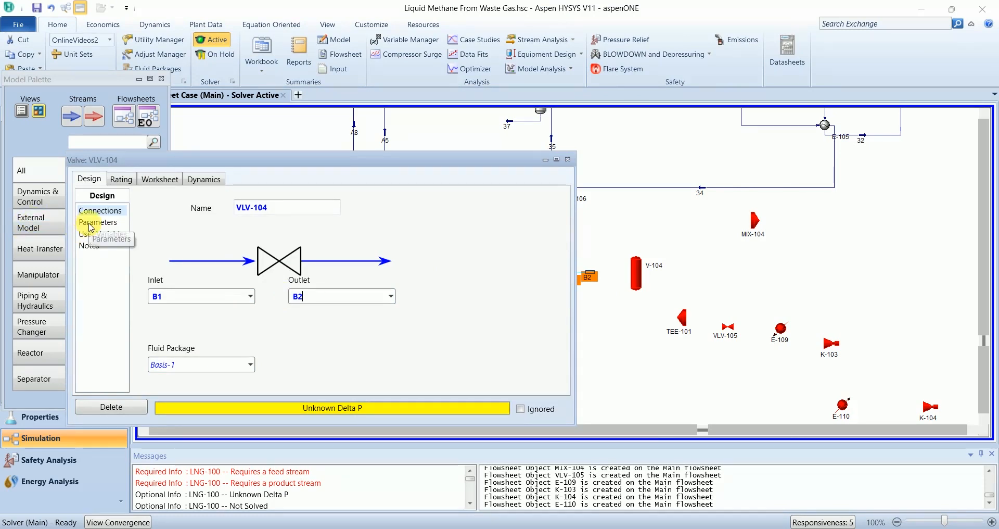
Step: Set the pressure of stream B2 at the VLV-104 outlet to 70 psig and close the valve window
click(159, 179)
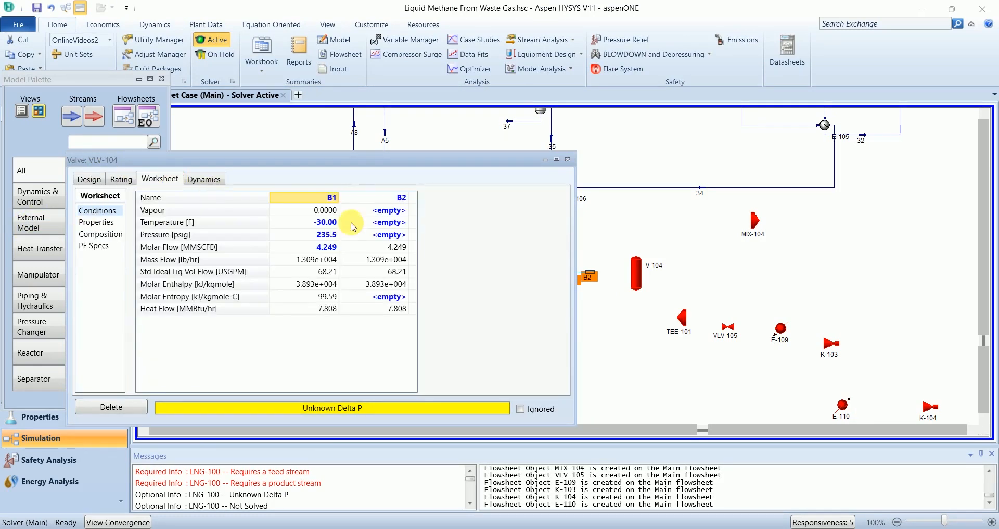
click(396, 234)
text(70)
key(Return)
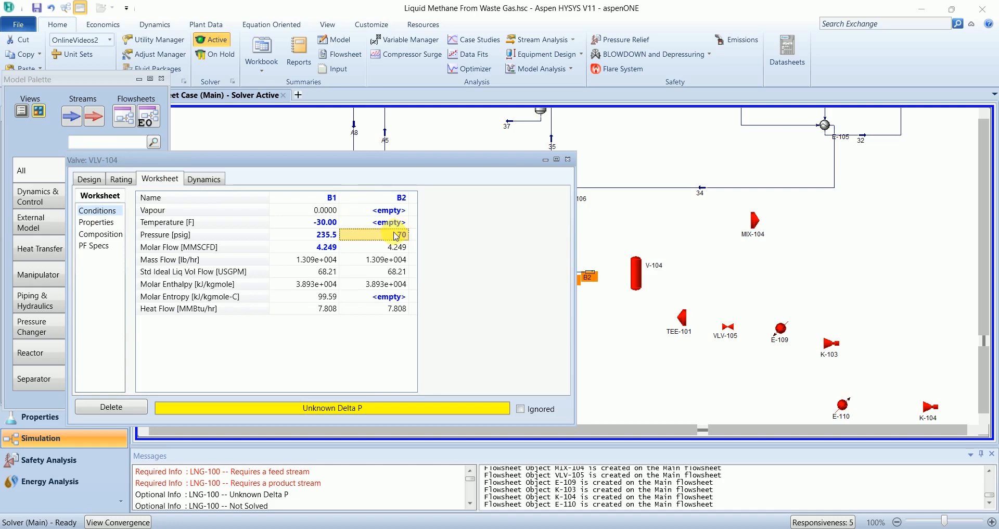
click(568, 160)
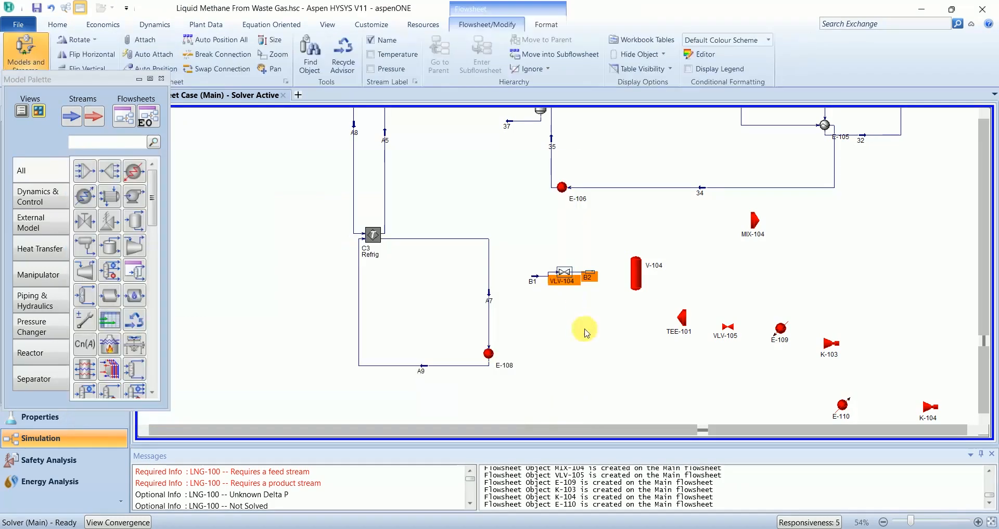
click(534, 276)
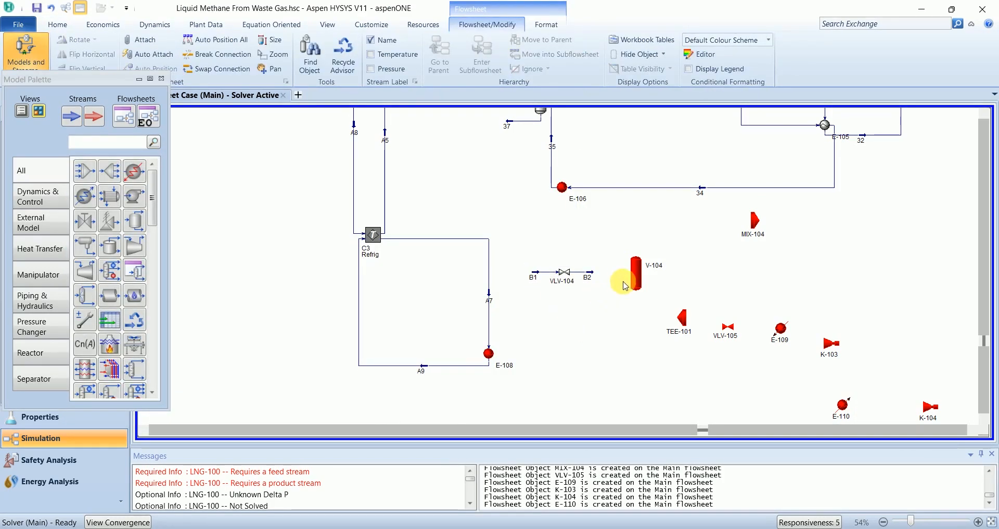
Step: Move separator V-104 closer to stream B2 and connect it with inlet B2, vapour outlet B3 and liquid outlet B4
drag(632, 278, 610, 279)
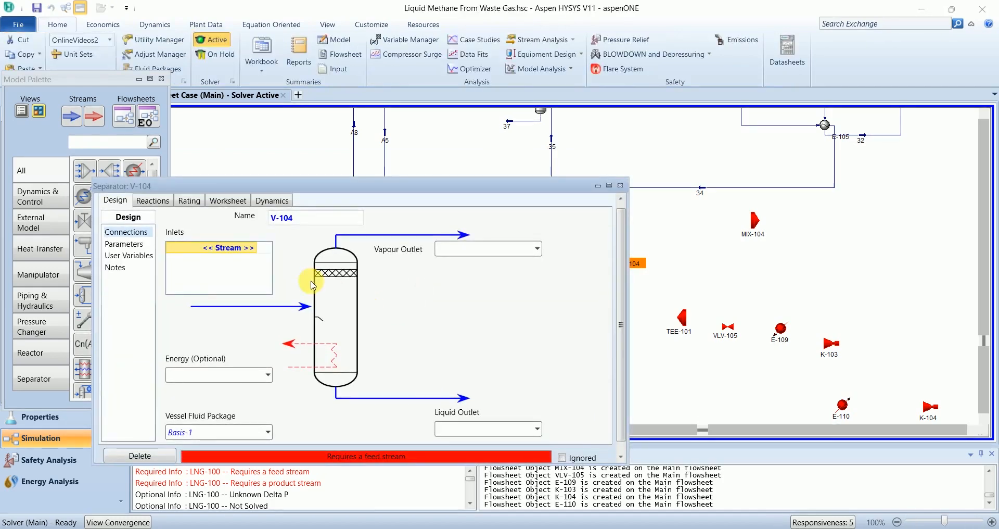
click(234, 247)
click(253, 248)
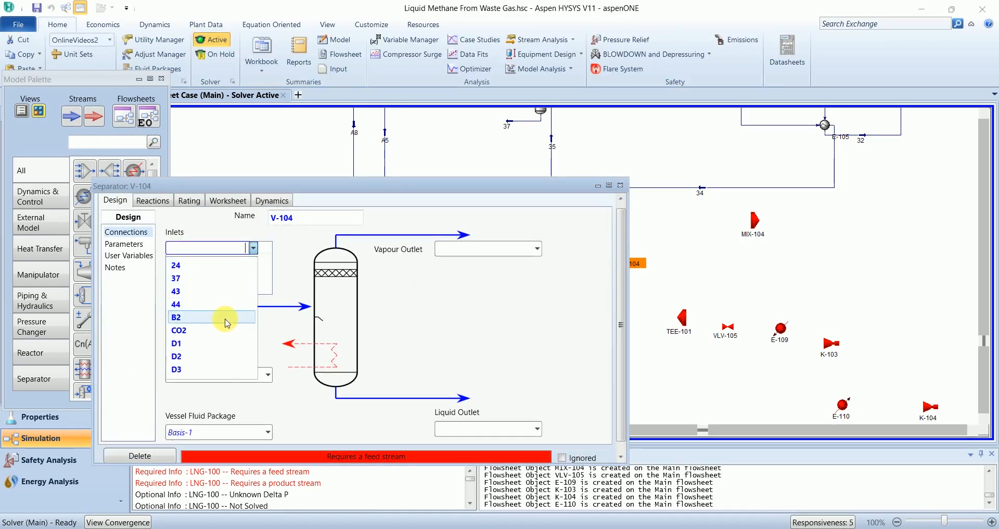
click(223, 317)
click(479, 249)
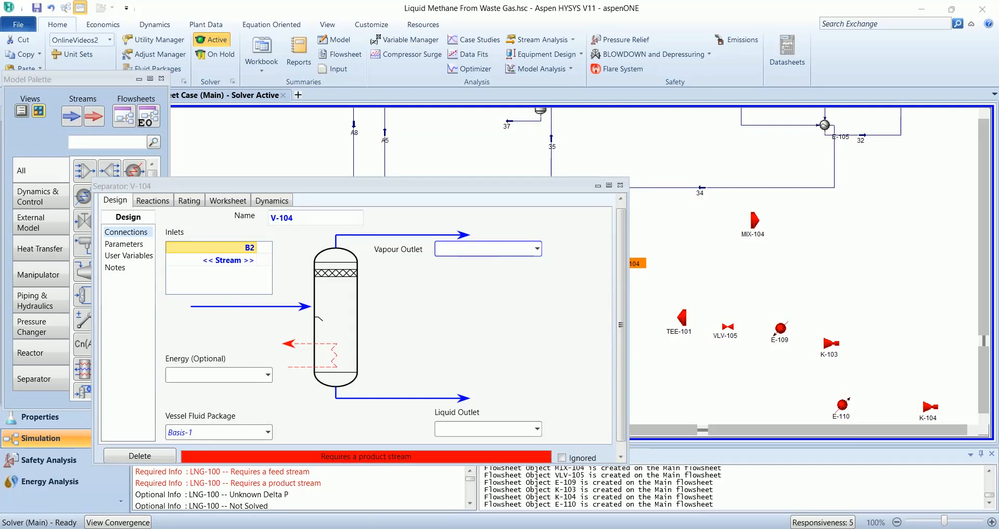
text(B3)
click(496, 429)
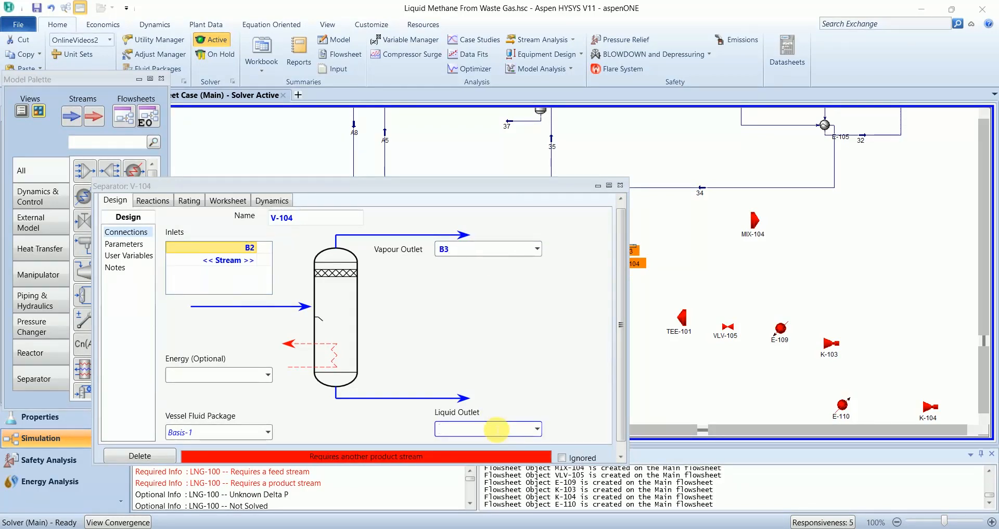
text(B4)
click(620, 185)
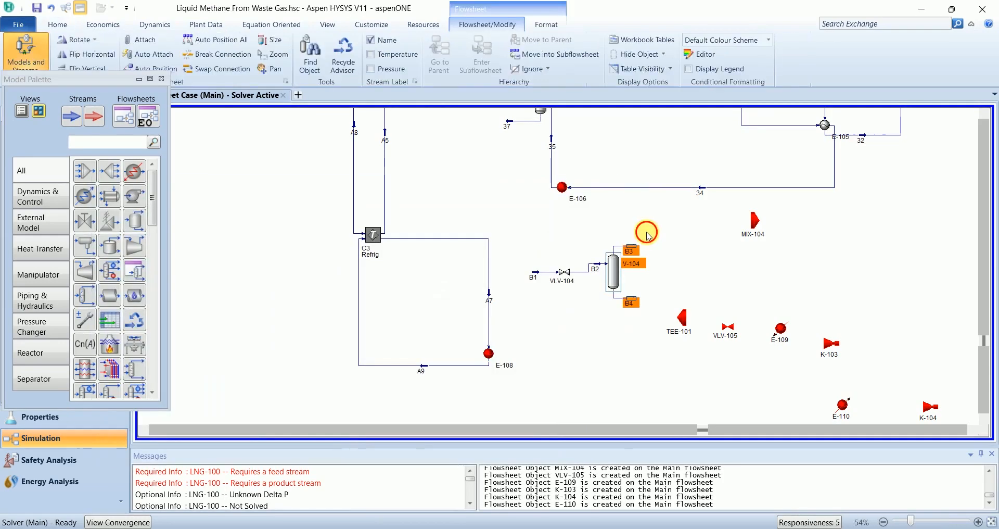
Step: Line up separator V-104 and TEE-101, and connect the tee with inlet B4 and outlets B5 and B6
drag(683, 328, 651, 299)
drag(612, 271, 612, 280)
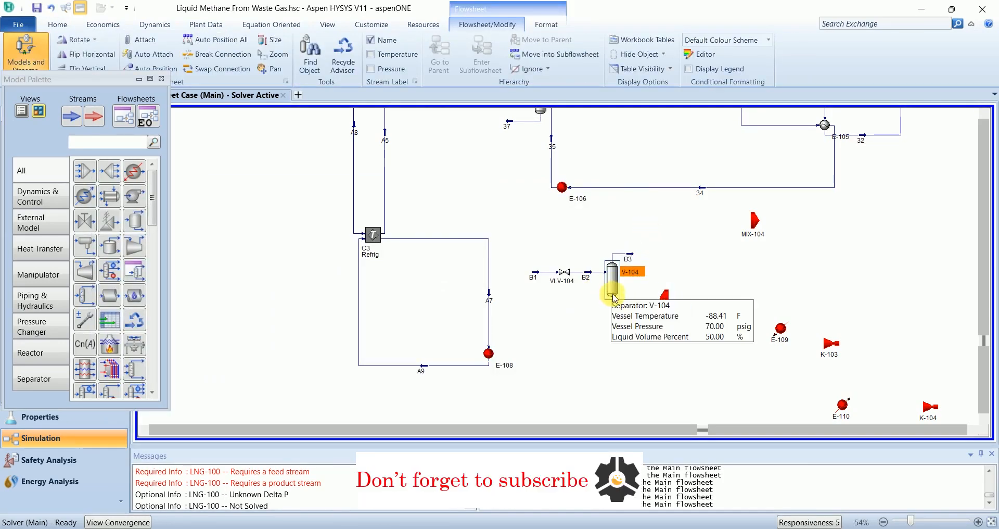
double_click(652, 314)
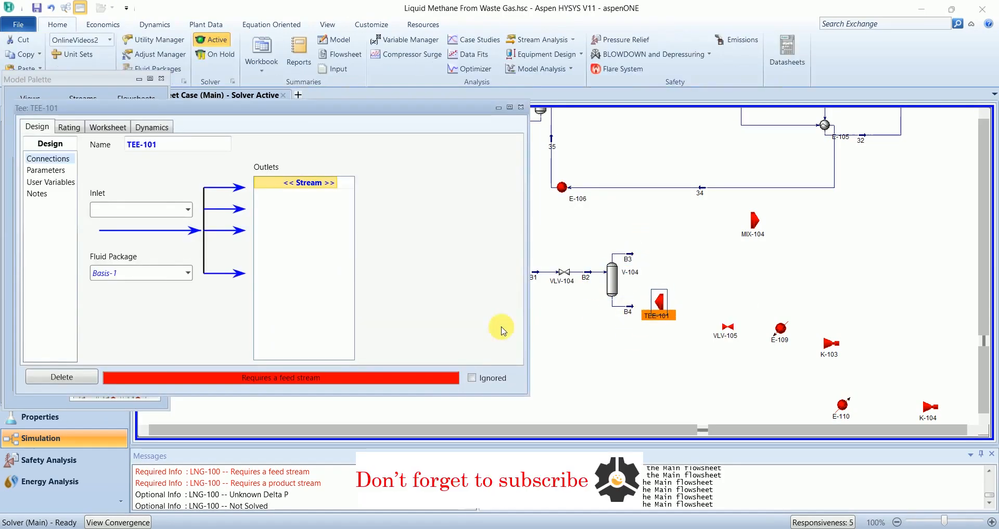
click(189, 208)
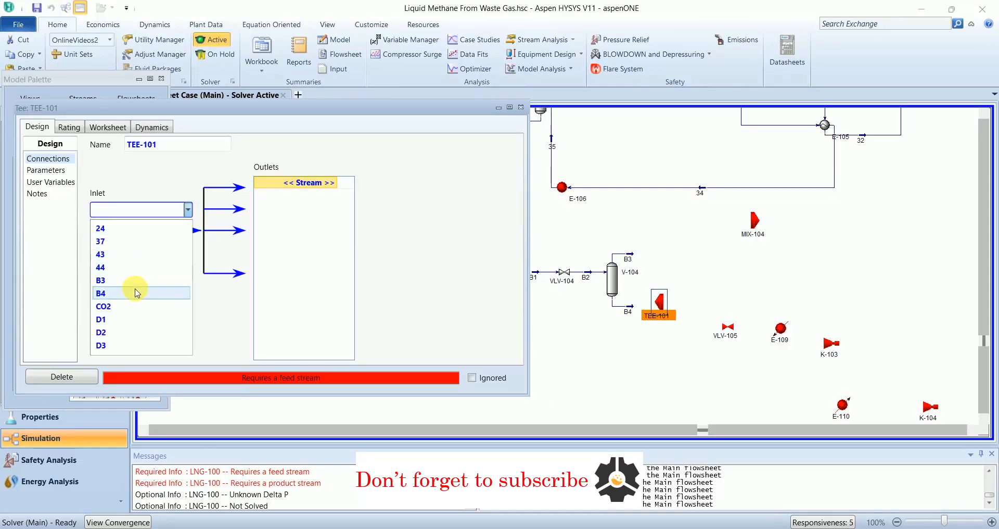
click(134, 288)
click(309, 189)
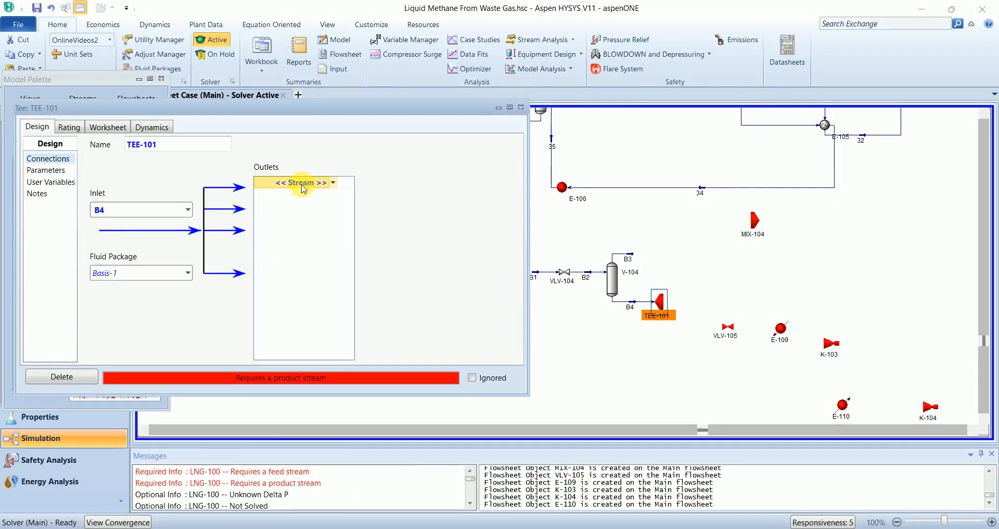
text(B)
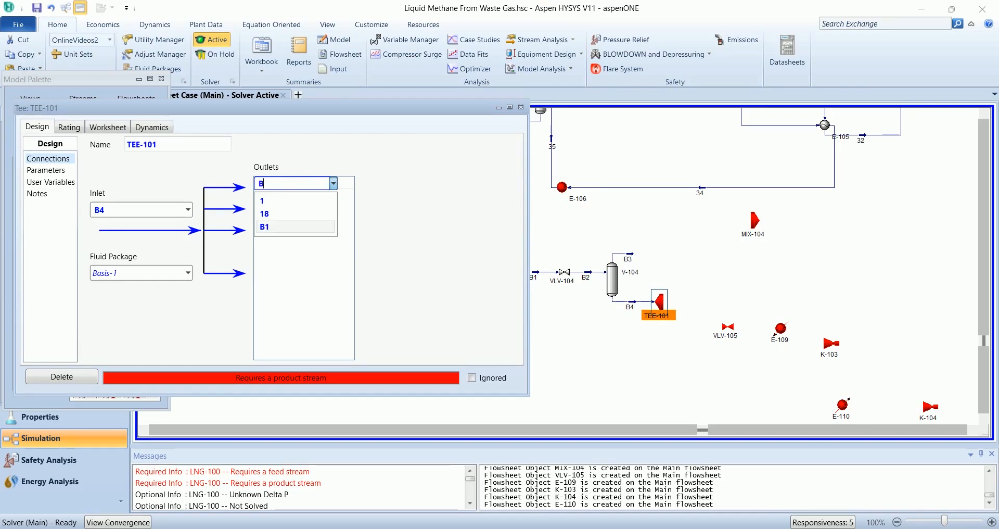
text(15)
key(Return)
click(299, 198)
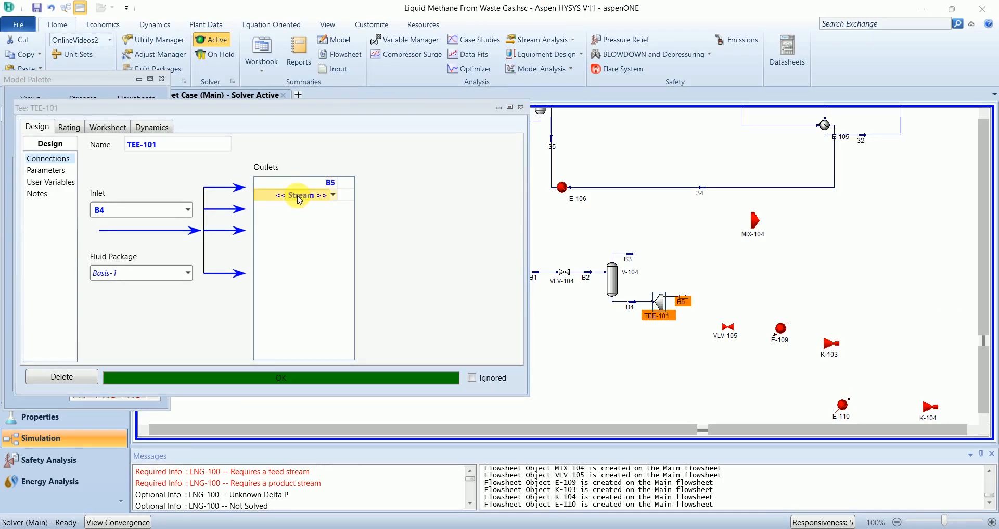
text(B1)
text(6)
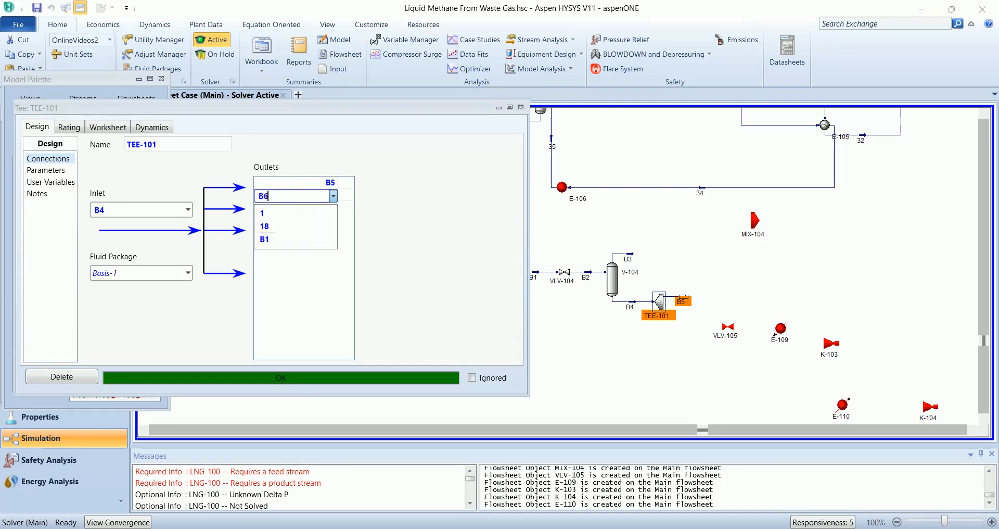
key(Return)
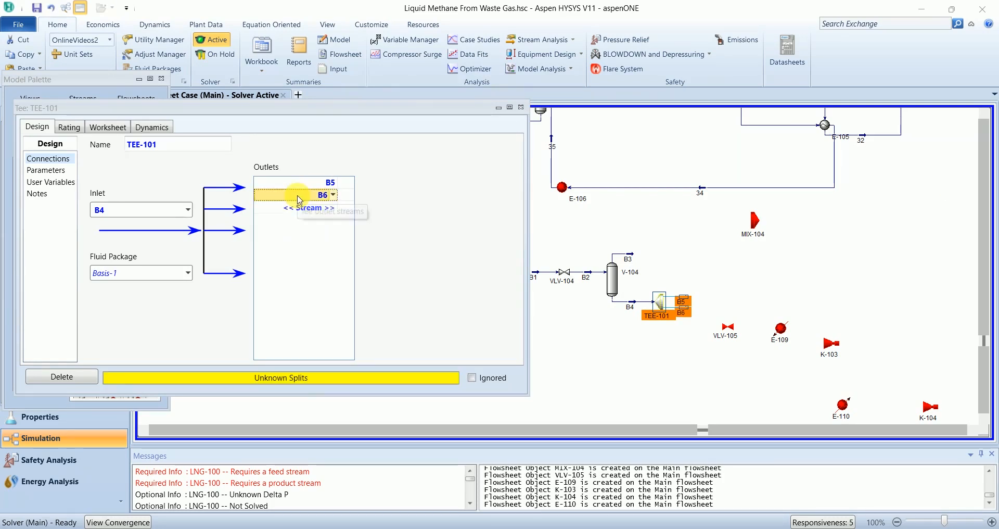
Step: Set the flow ratio of stream B5 in TEE-101 to 0.5465
click(36, 170)
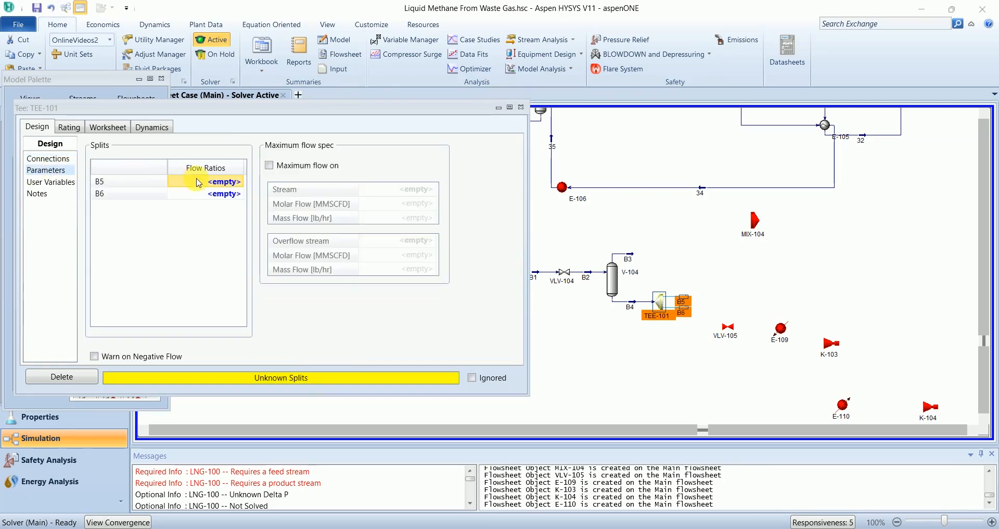
text(0.5465)
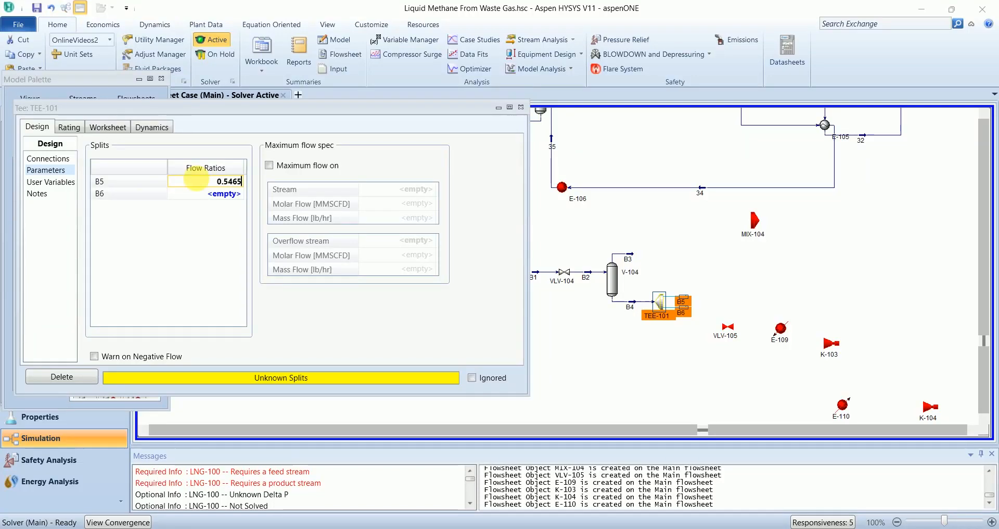
key(Return)
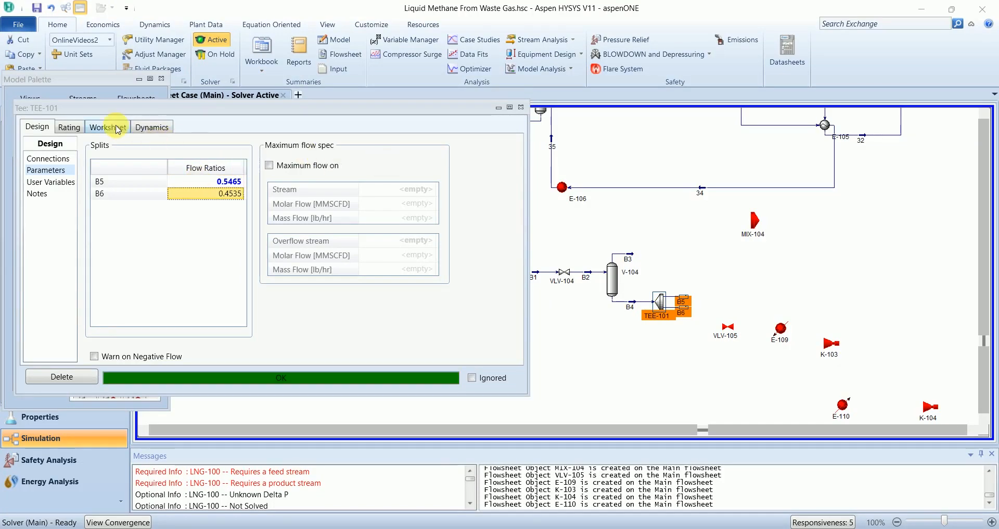
Step: Move valve VLV-105 closer to TEE-101 and connect it with B6 as inlet and B7 as outlet
drag(726, 328, 713, 316)
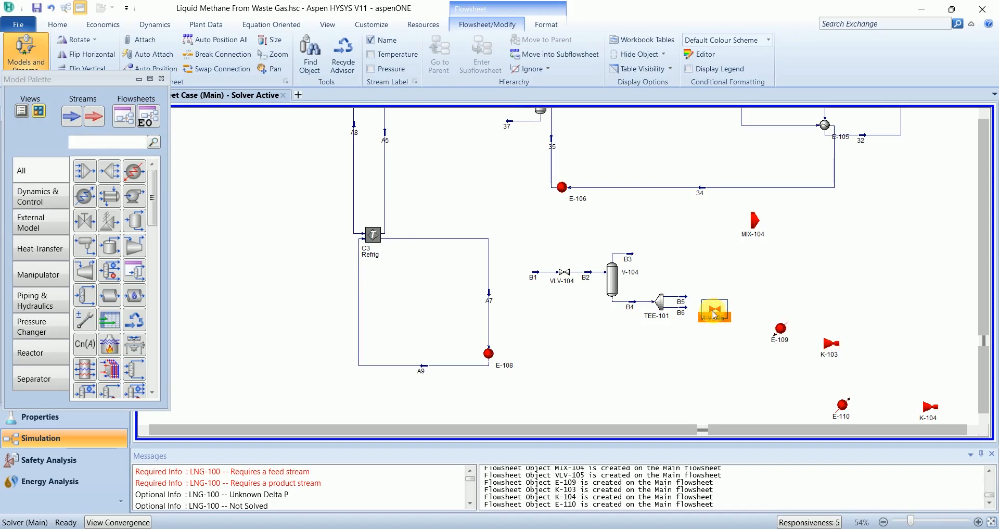
double_click(714, 315)
click(224, 270)
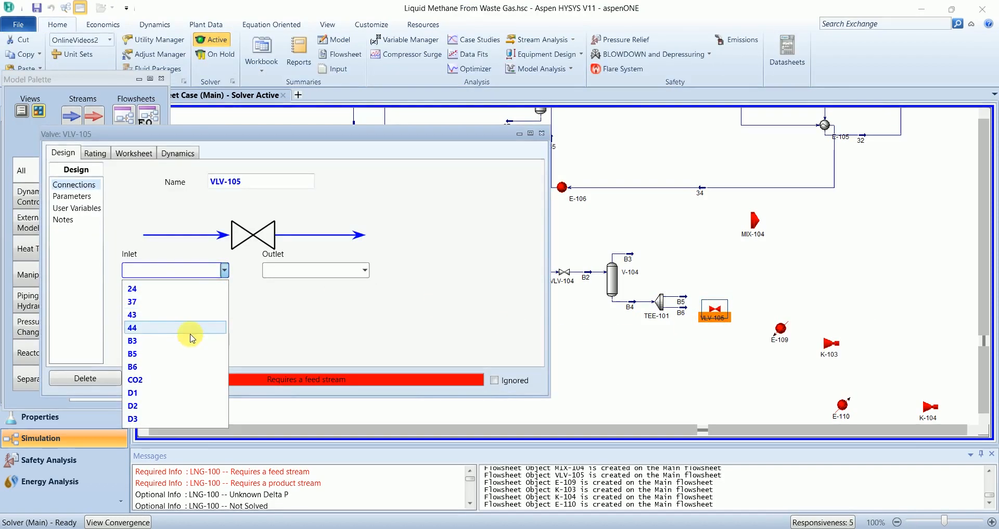
click(188, 366)
click(281, 274)
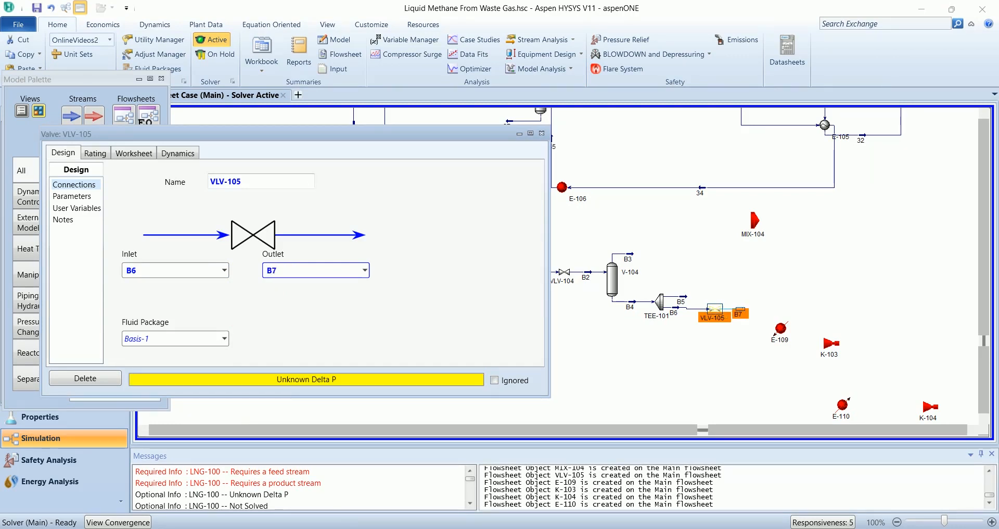
Step: Set the pressure of stream B7 to 17.88 psig, close the valve window and align VLV-105 with stream B6
click(134, 153)
click(347, 210)
text(17.)
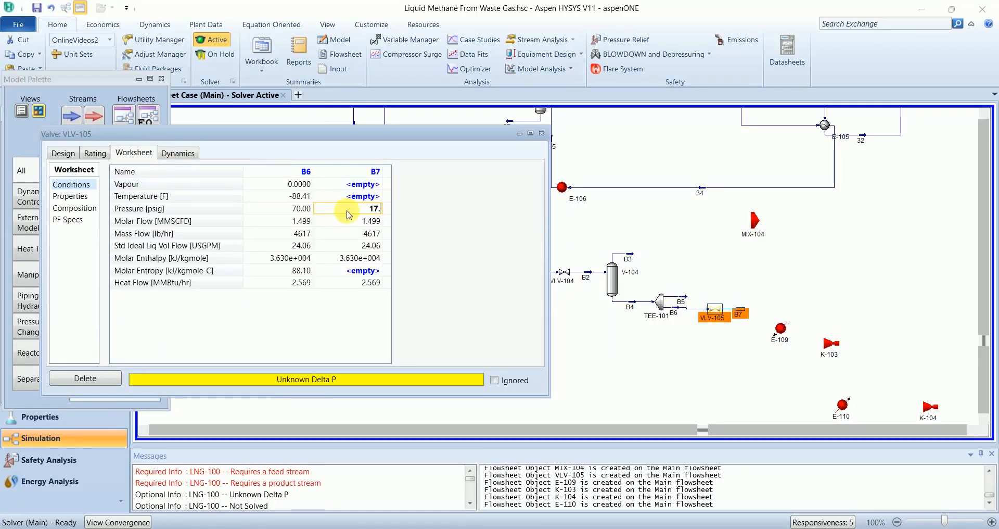
key(Return)
text(17.88)
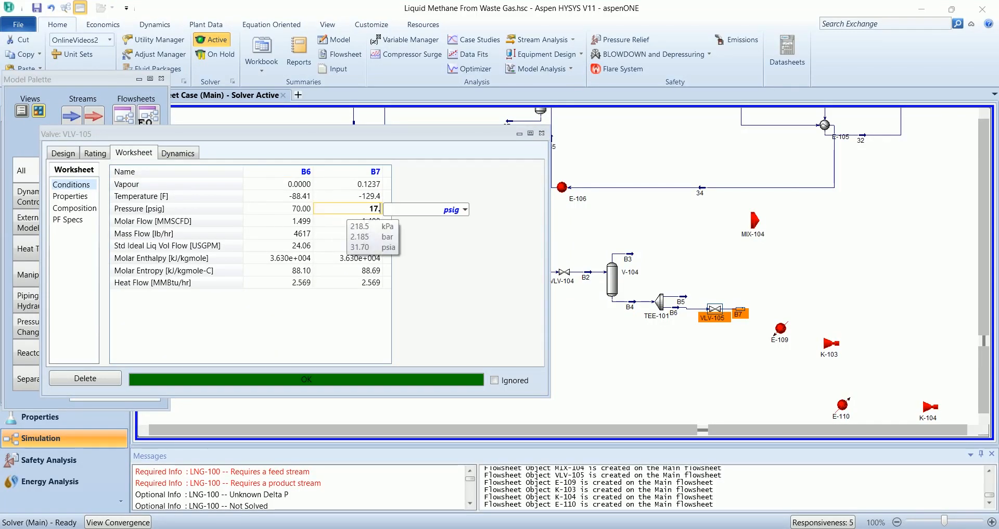
key(Return)
mouse_move(349, 214)
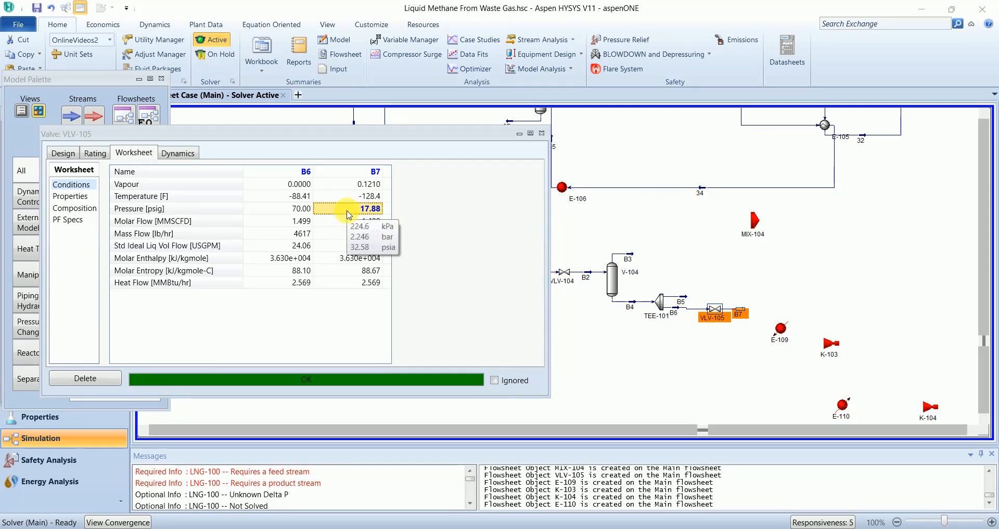
click(541, 133)
mouse_move(709, 323)
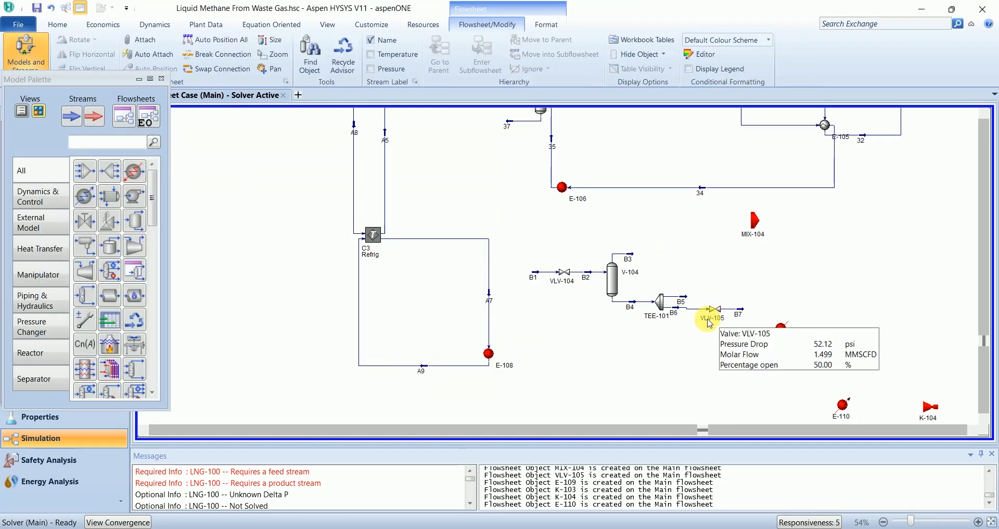
drag(710, 324, 711, 321)
Step: Move heater E-109 in line with stream B7 and connect it with B7 as inlet and B8 as outlet
click(779, 327)
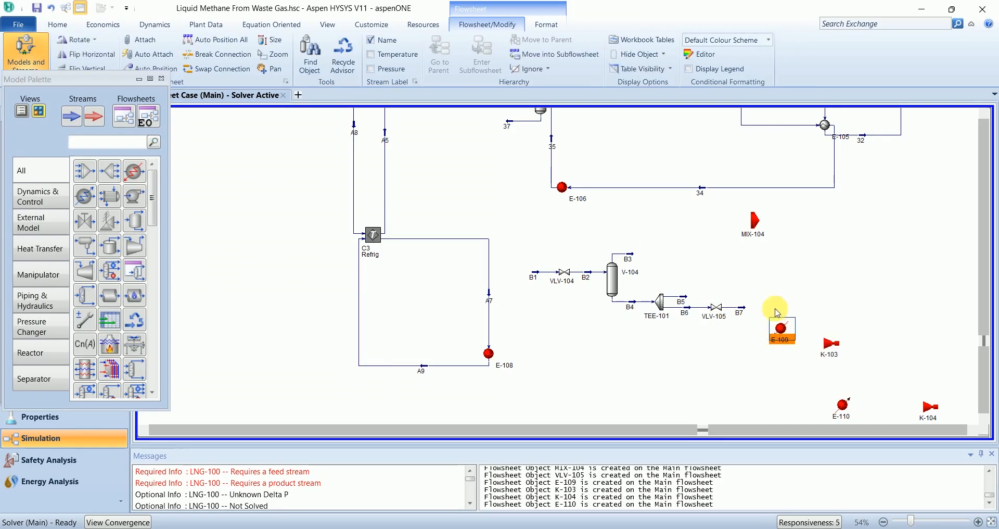
drag(777, 313, 770, 292)
double_click(774, 307)
click(266, 253)
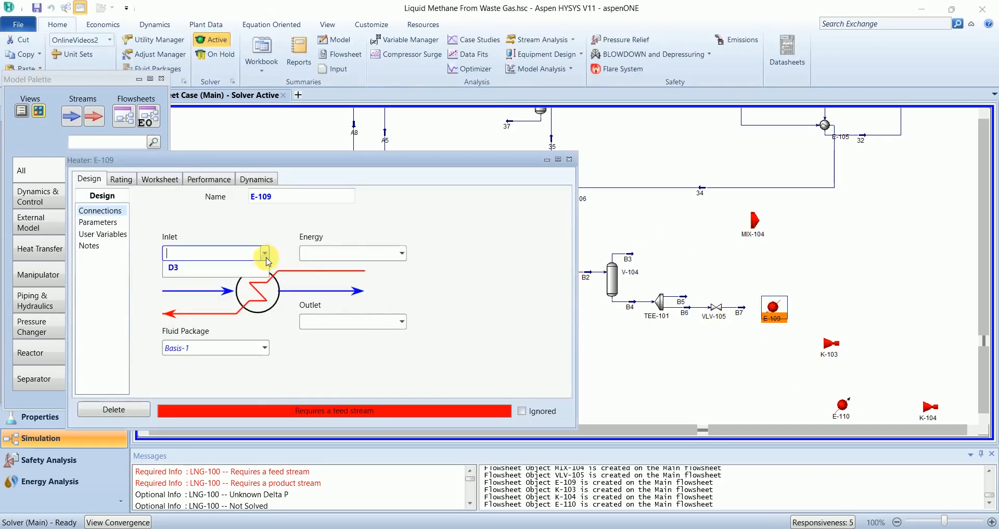
click(201, 346)
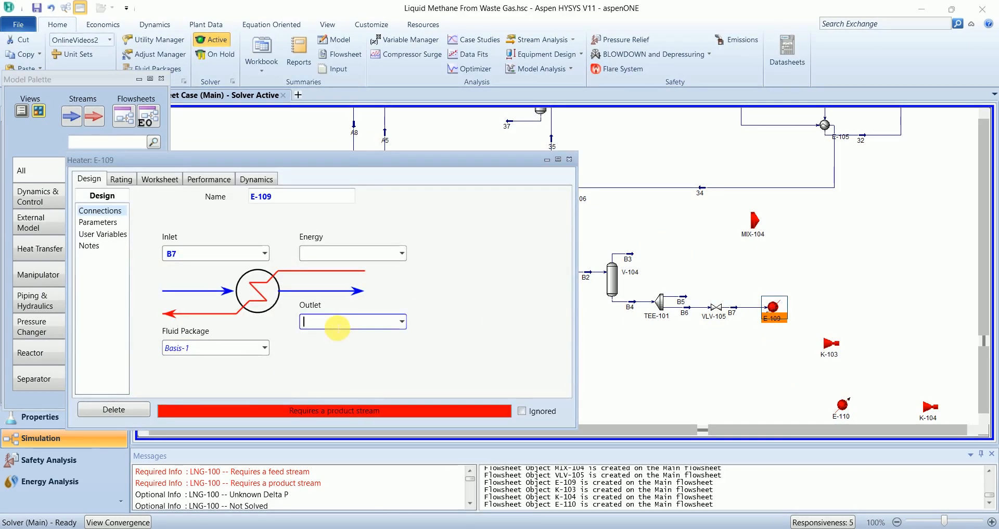
text(B8)
key(Return)
Step: Try to attach energy stream H1 to heater E-109
click(335, 254)
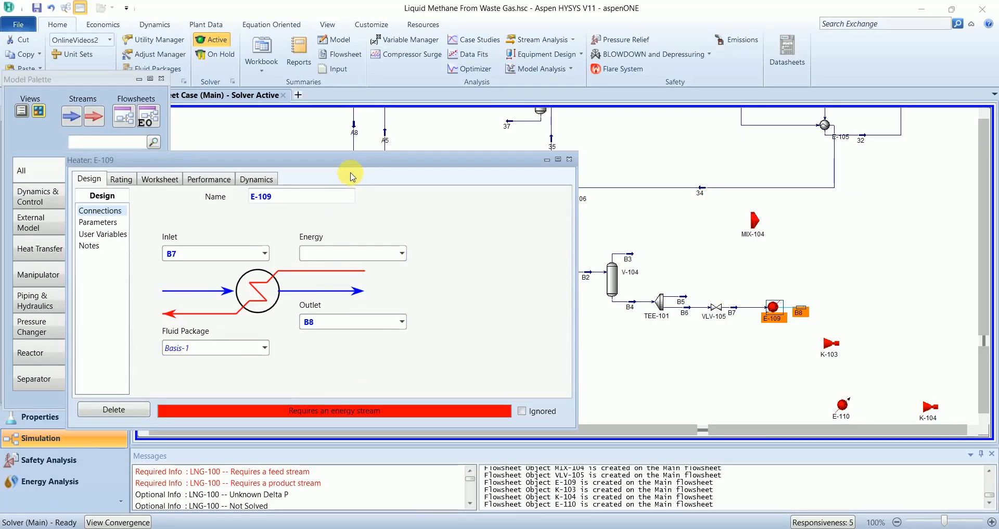
text(H1)
click(515, 239)
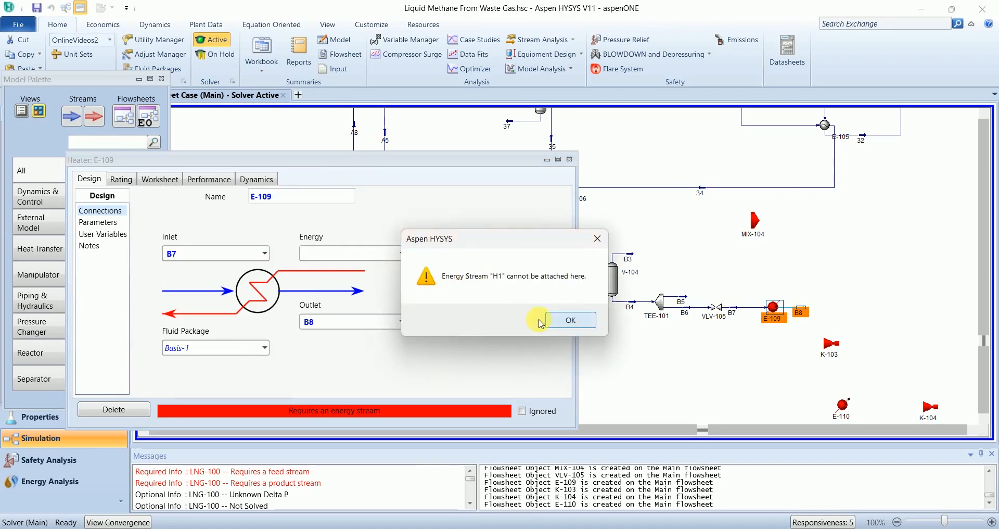
click(544, 321)
Step: Attach energy stream H2 to heater E-109
text(H2)
key(Return)
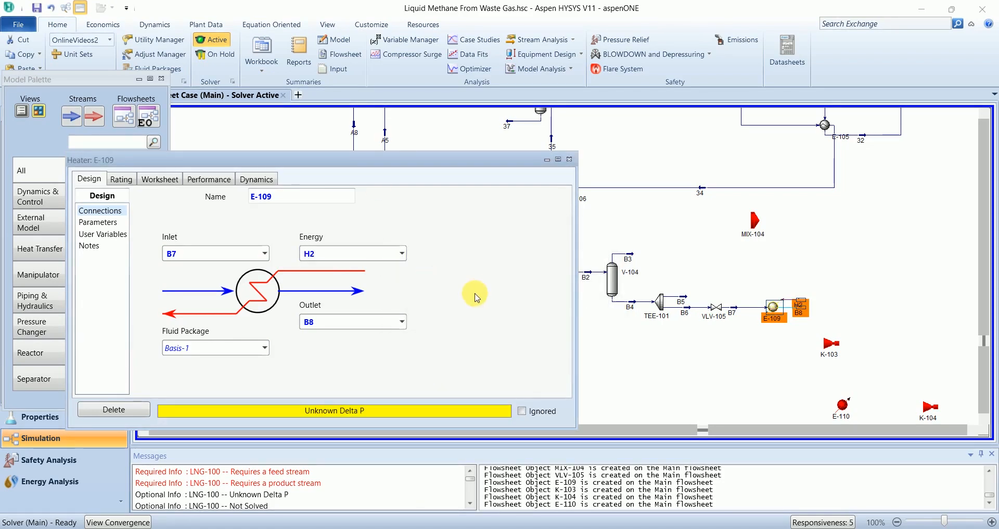
Step: Set outlet stream B8's vapour fraction to 1 and heater E-109's pressure drop to 0 psi, then close the heater window
click(160, 179)
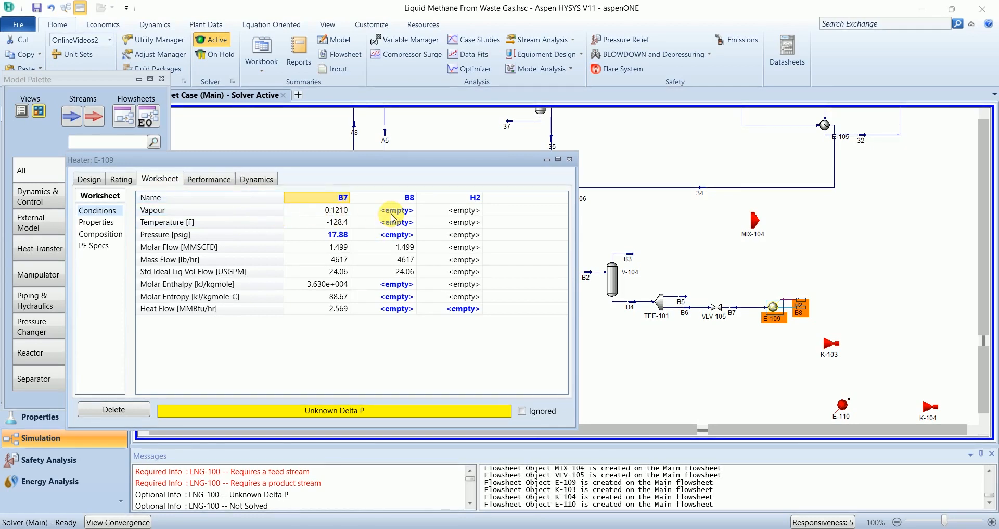
click(88, 178)
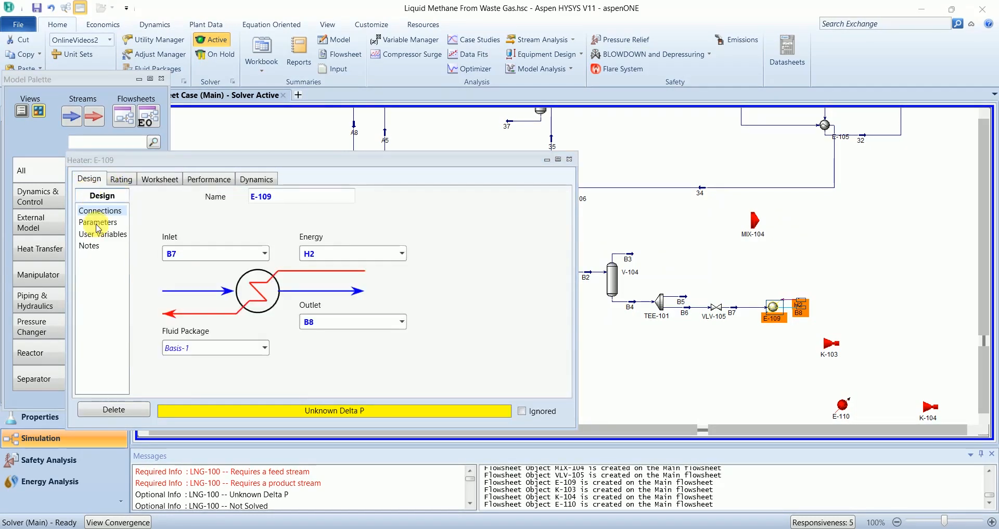
click(98, 222)
click(211, 216)
text(0)
key(Return)
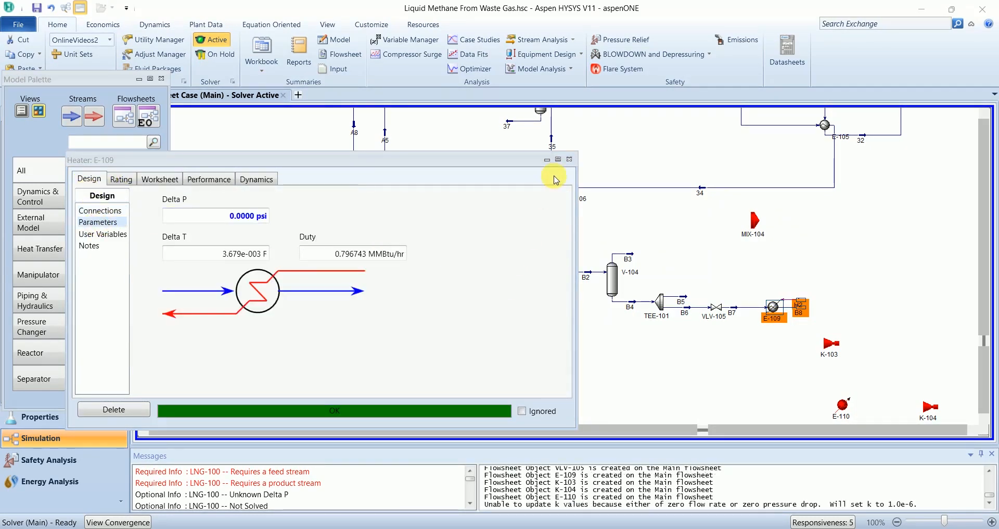
click(674, 225)
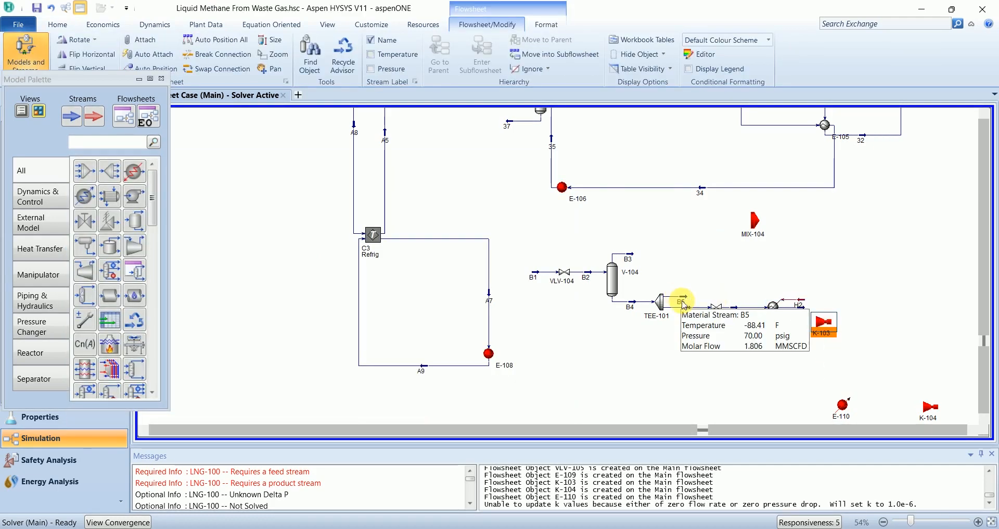
Step: Connect compressor K-103 with B8 as inlet, B9 as outlet and C5 as energy stream
double_click(824, 322)
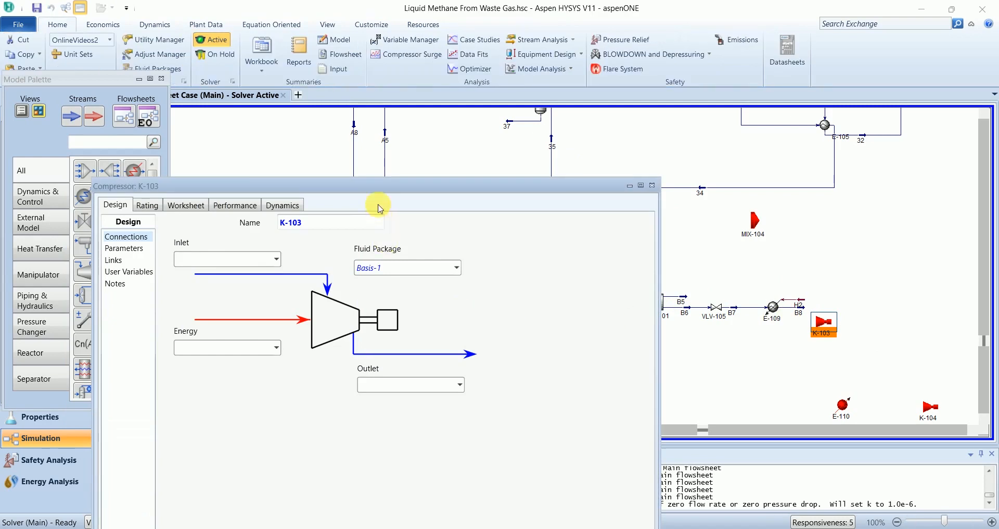
drag(343, 186, 350, 91)
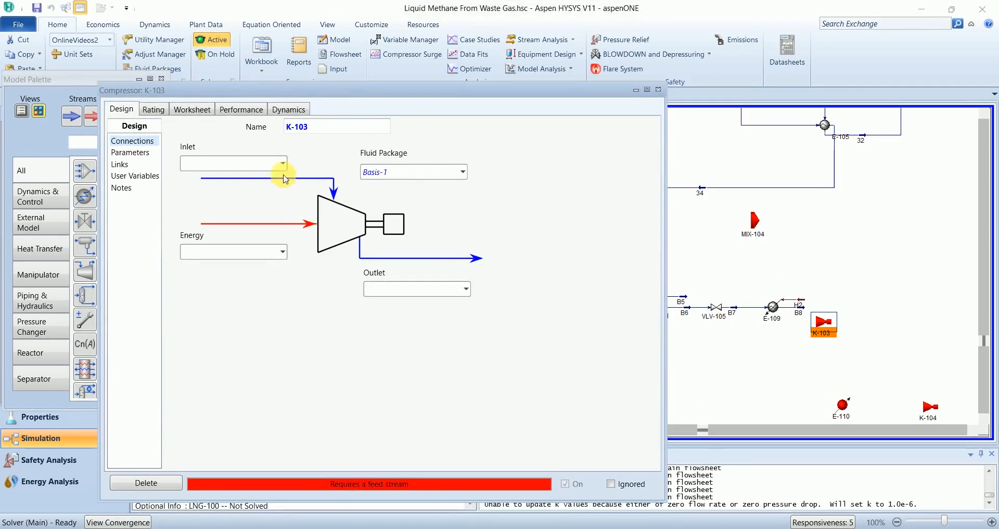
click(282, 163)
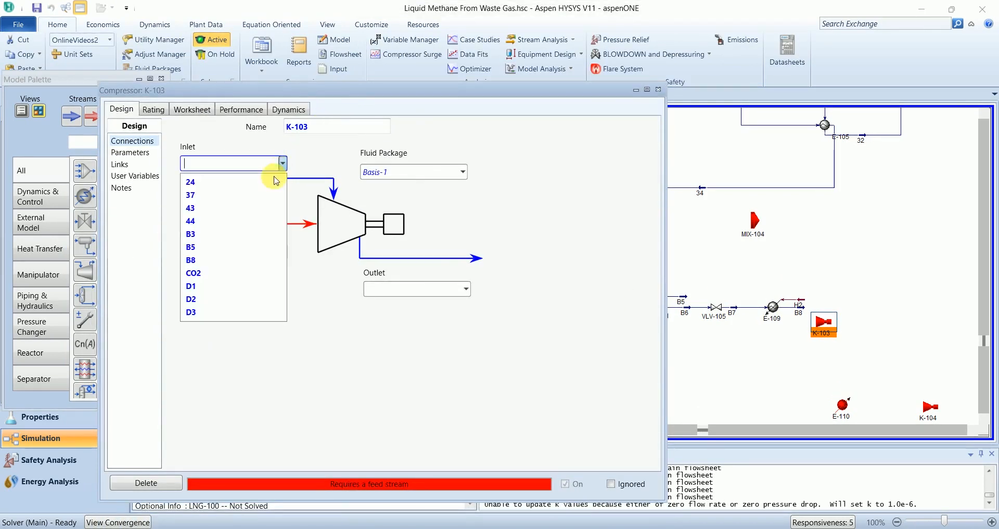
click(218, 260)
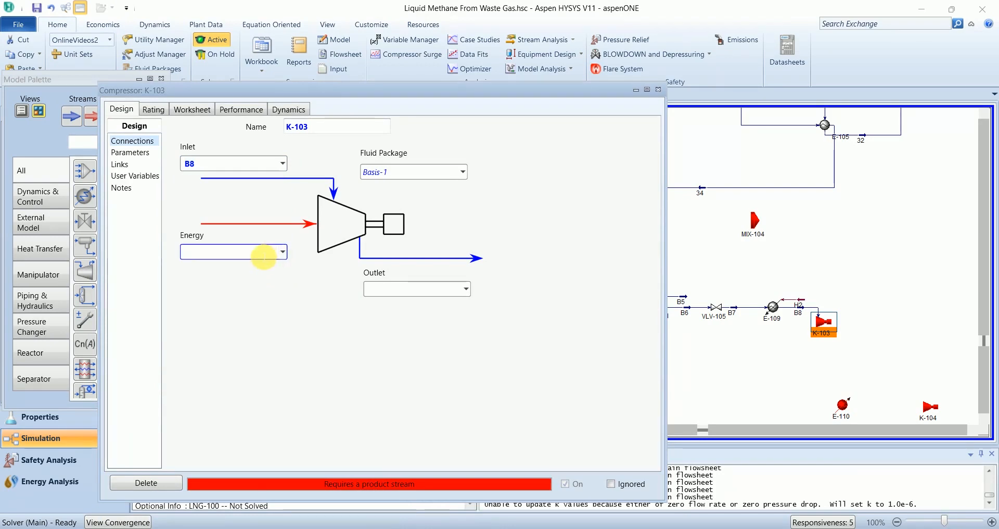
click(263, 258)
text(C5)
key(Return)
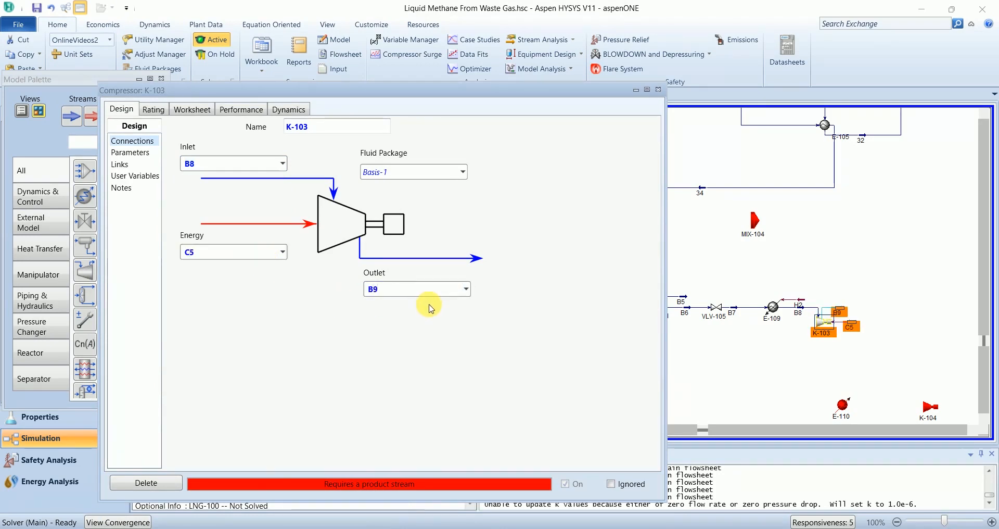
Step: Set the pressure of compressor outlet B9 to 70 psig, close the compressor window and save the case
click(192, 109)
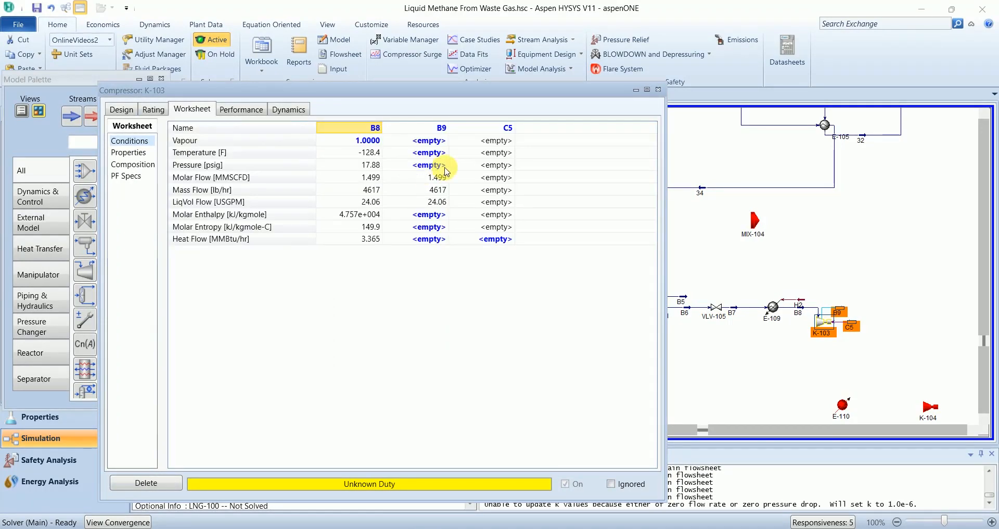
click(445, 169)
text(70)
key(Return)
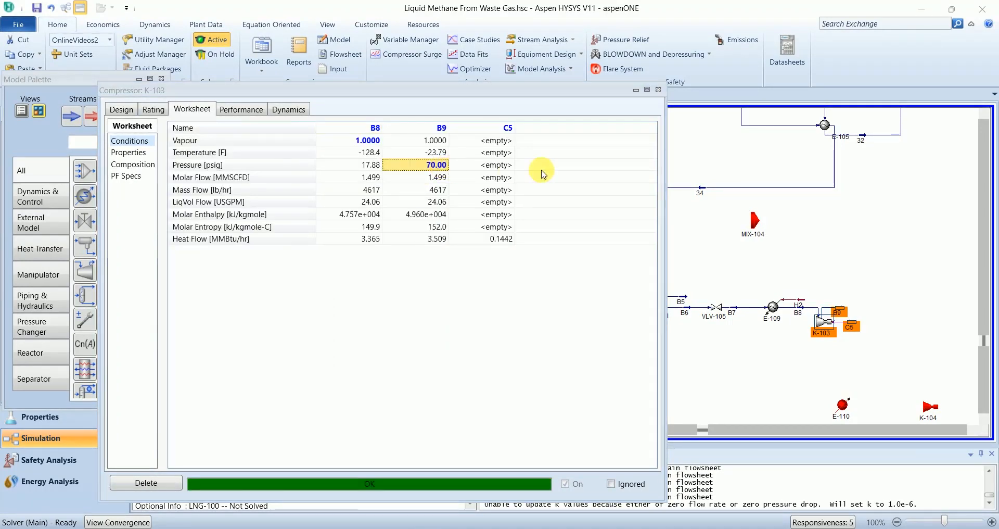
click(658, 90)
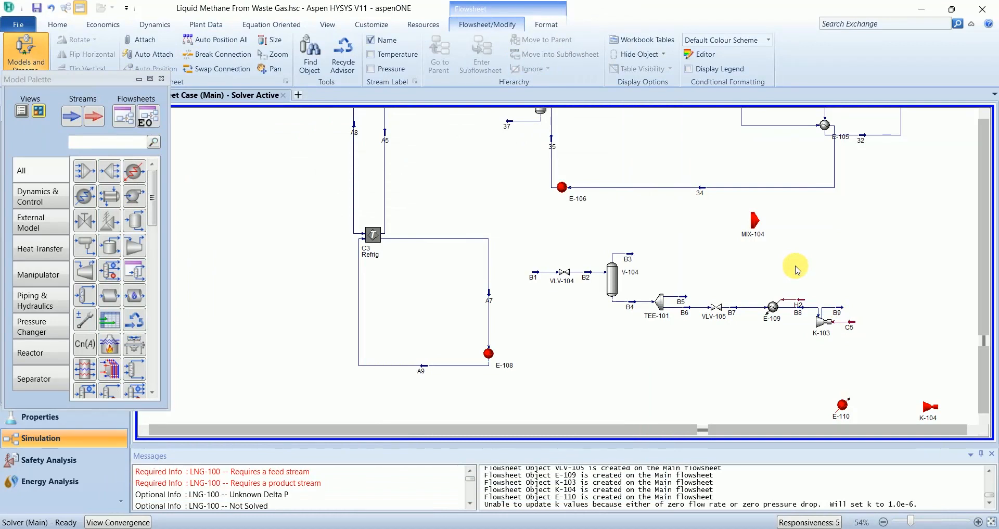
key(ctrl+s)
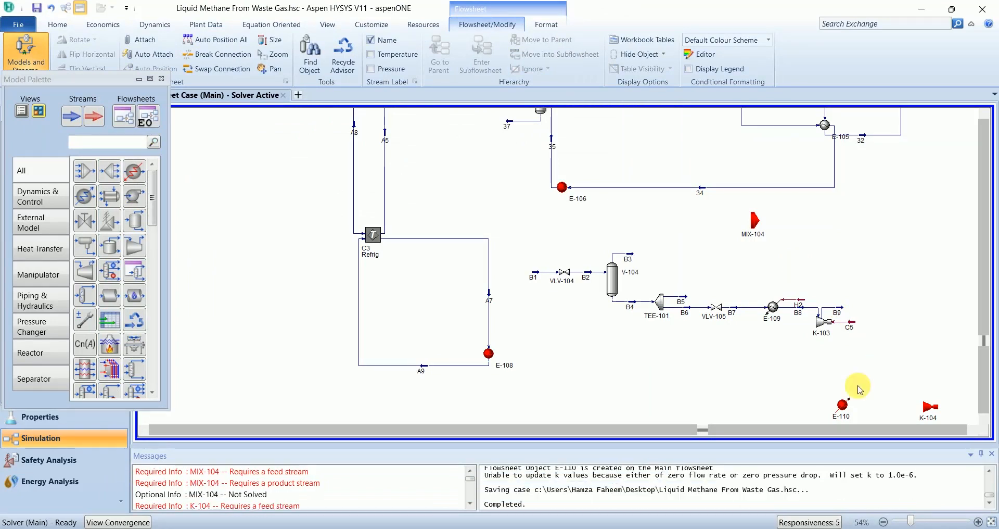
Step: Move E-110 and K-104 up beneath compressor K-103, and shift mixer MIX-104 to below exchanger E-105
drag(842, 405, 809, 358)
click(930, 408)
drag(889, 362, 888, 362)
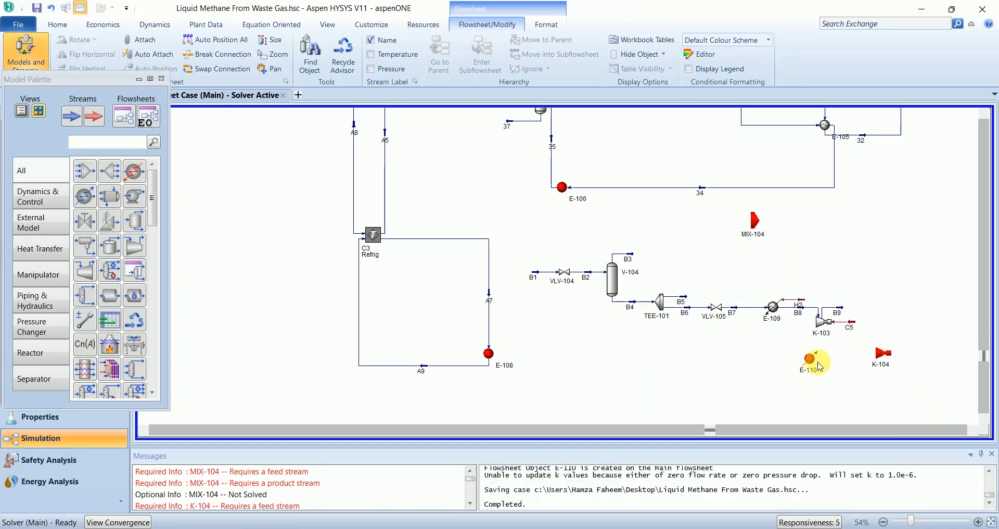
drag(754, 221, 854, 229)
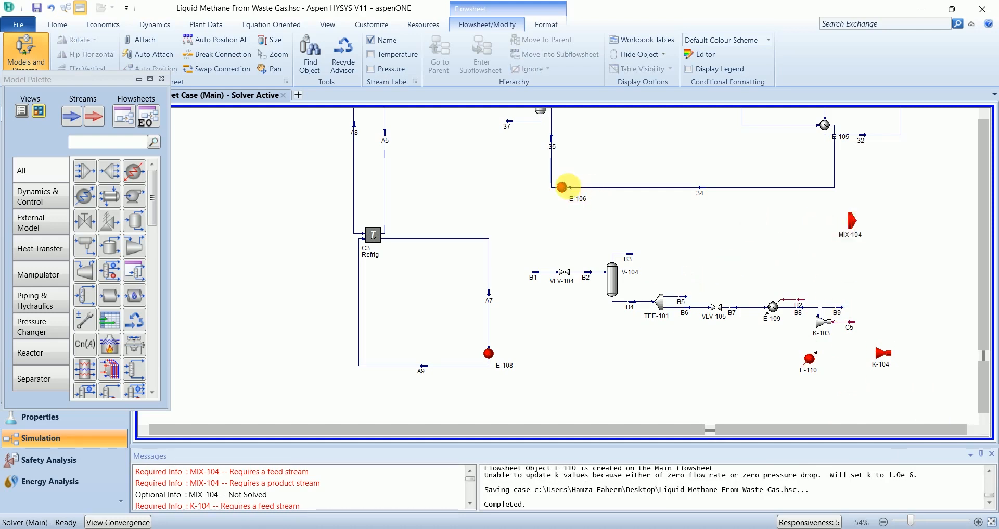
Step: Move exchanger E-106 along stream 34 to above TEE-101 and connect B5 as shell side inlet and B10 as shell side outlet
click(563, 188)
drag(591, 192, 684, 194)
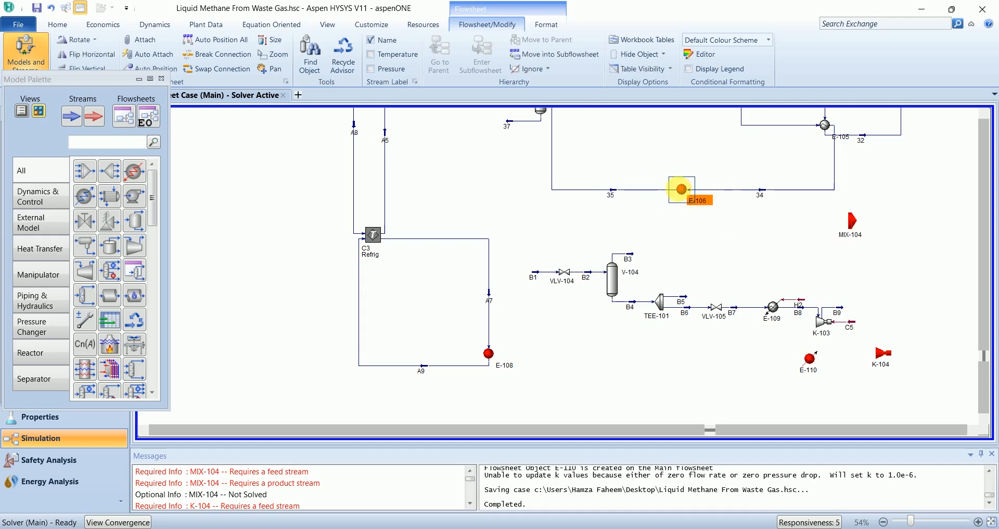
double_click(682, 189)
click(37, 127)
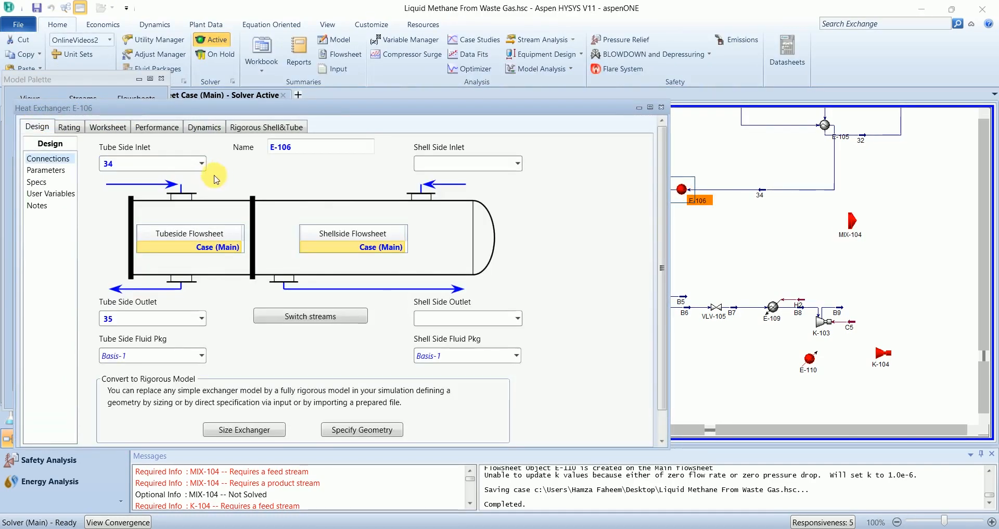
click(517, 164)
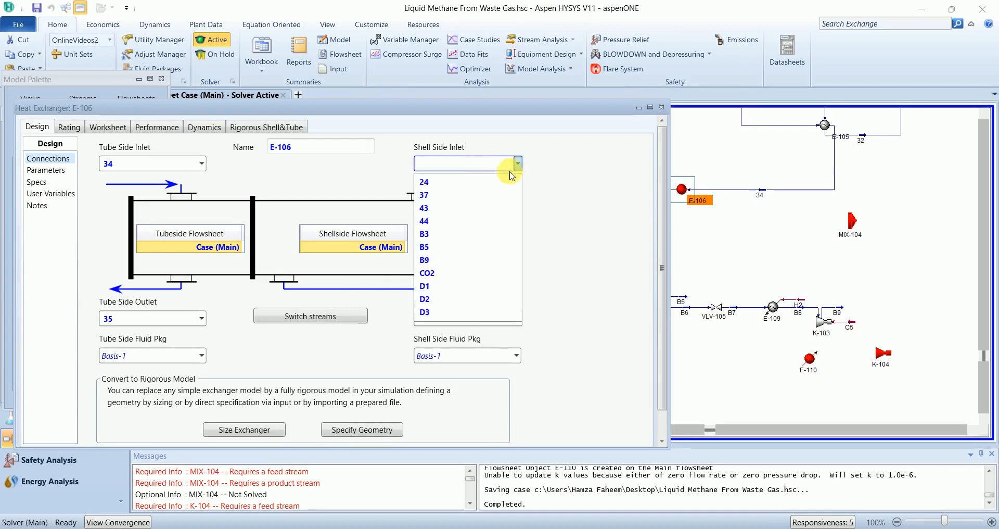
click(462, 230)
click(517, 318)
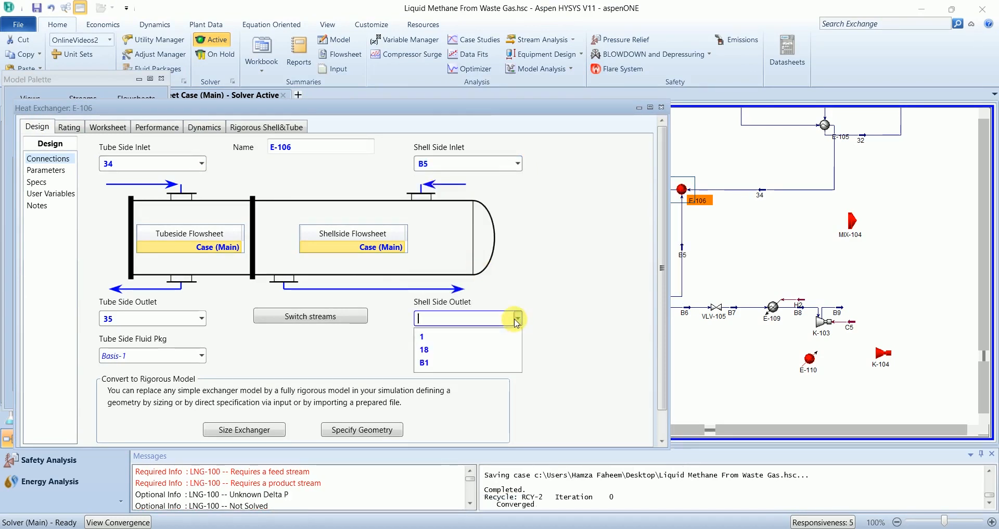
click(496, 322)
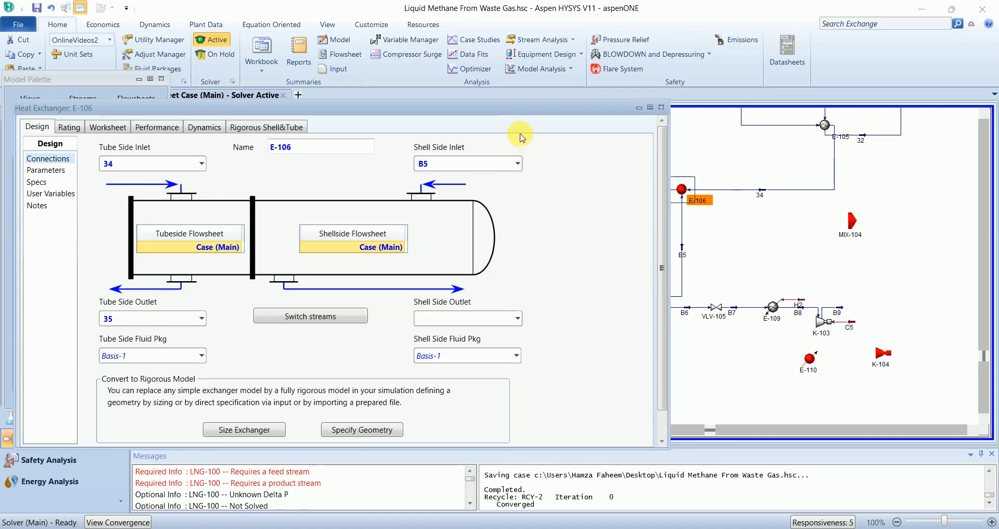
text(B10)
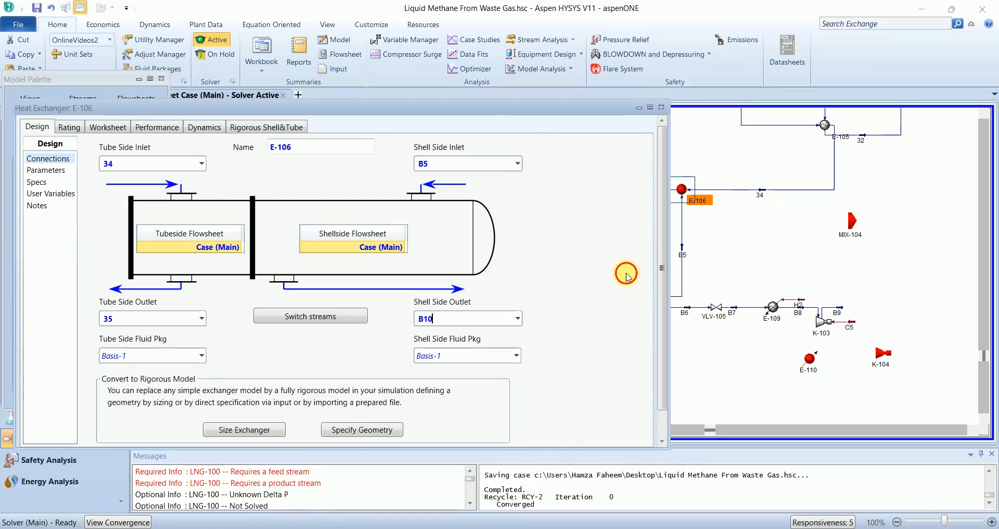
key(Return)
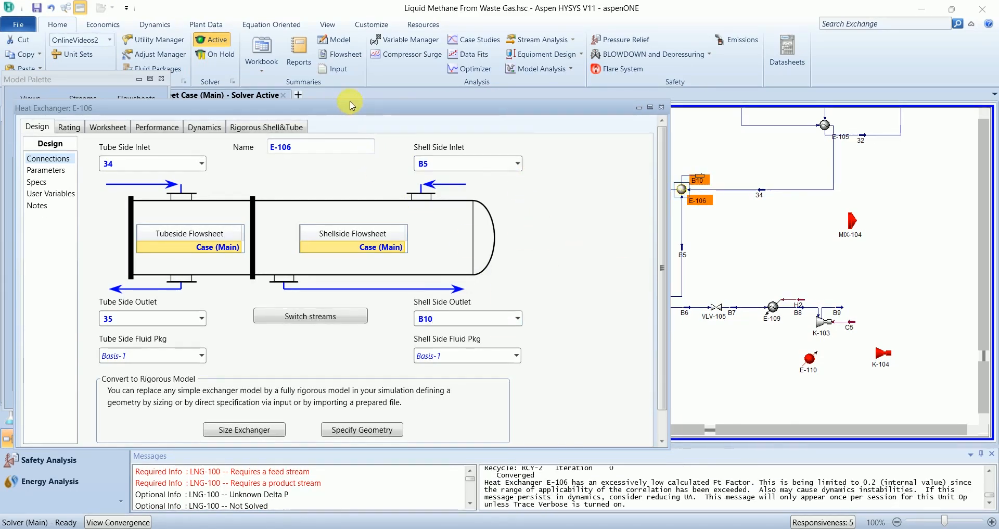
Step: Set stream 35's temperature to -70 F in exchanger E-106 and narrow its window to uncover the tee
drag(136, 103, 136, 76)
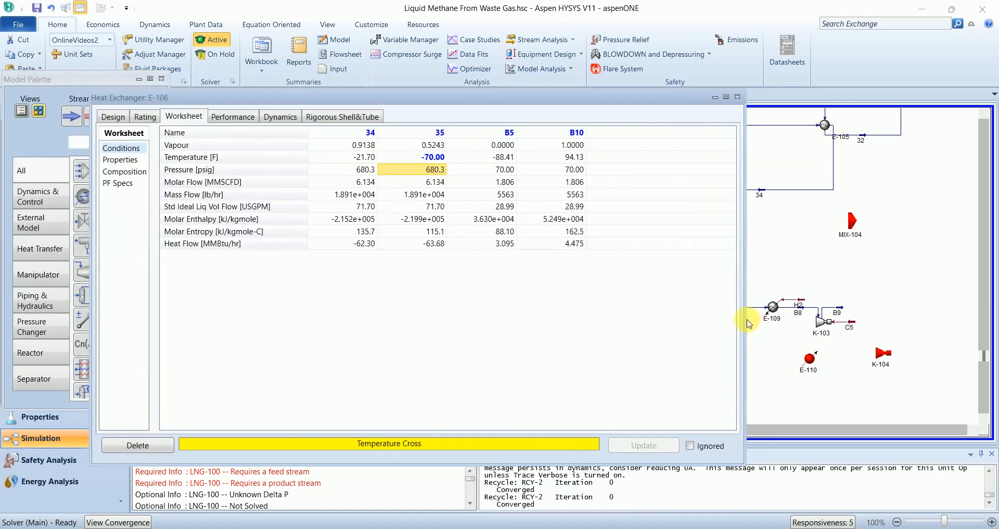
drag(745, 324, 585, 323)
Step: Set the flow ratio of outlet B5 in tee TEE-101 to 0.6 with the tee window placed beside the exchanger's
double_click(659, 302)
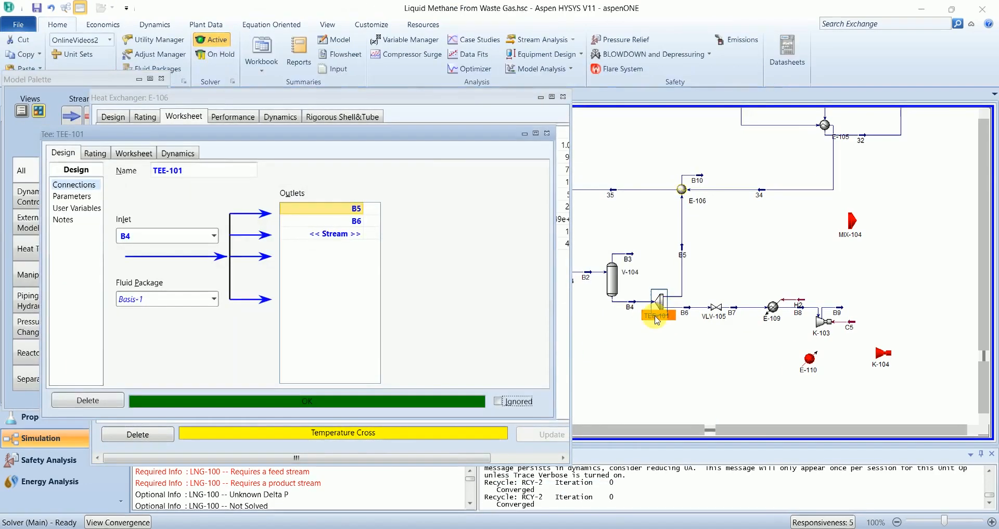
drag(324, 129, 992, 170)
click(708, 233)
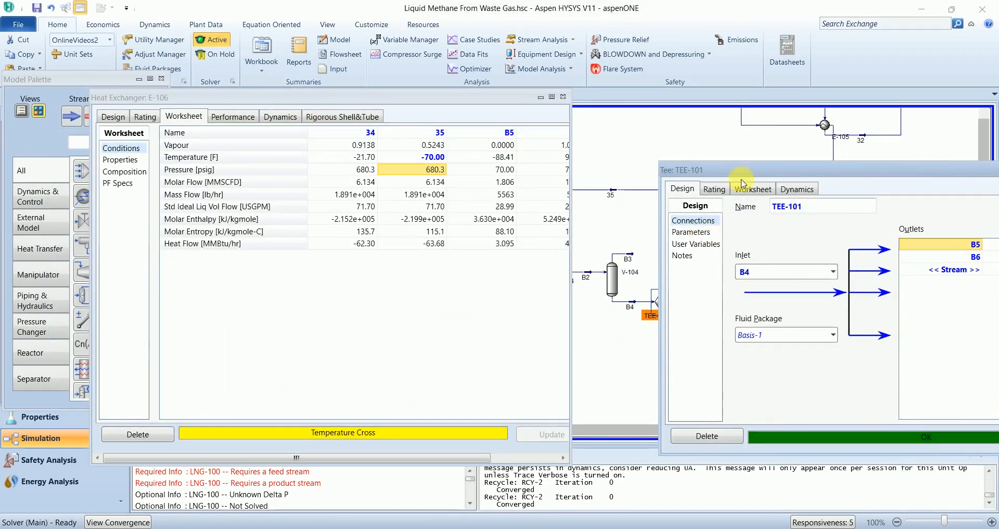
drag(743, 174, 661, 155)
click(779, 224)
text(0.)
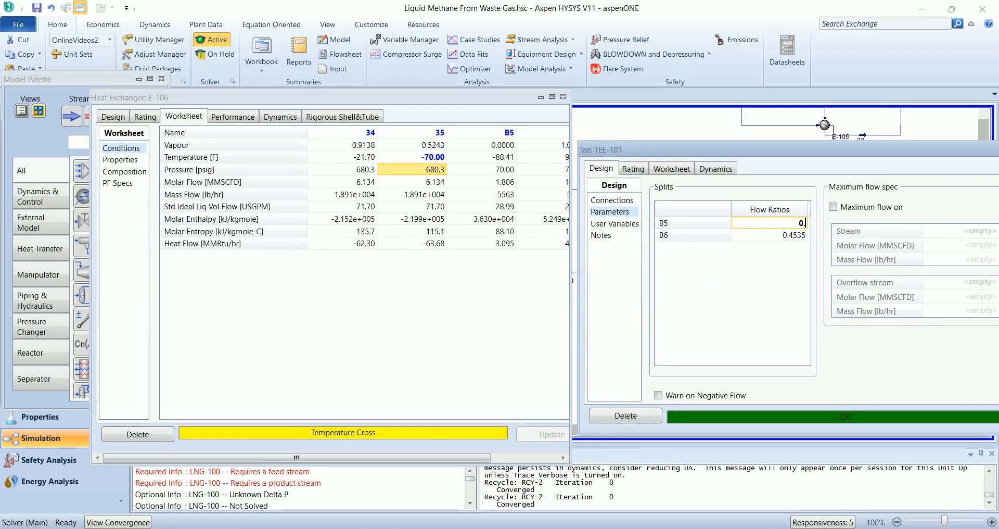
text(6)
key(Return)
Step: Raise the tee's B5 flow ratio to 0.7 and close the TEE-101 window
click(785, 224)
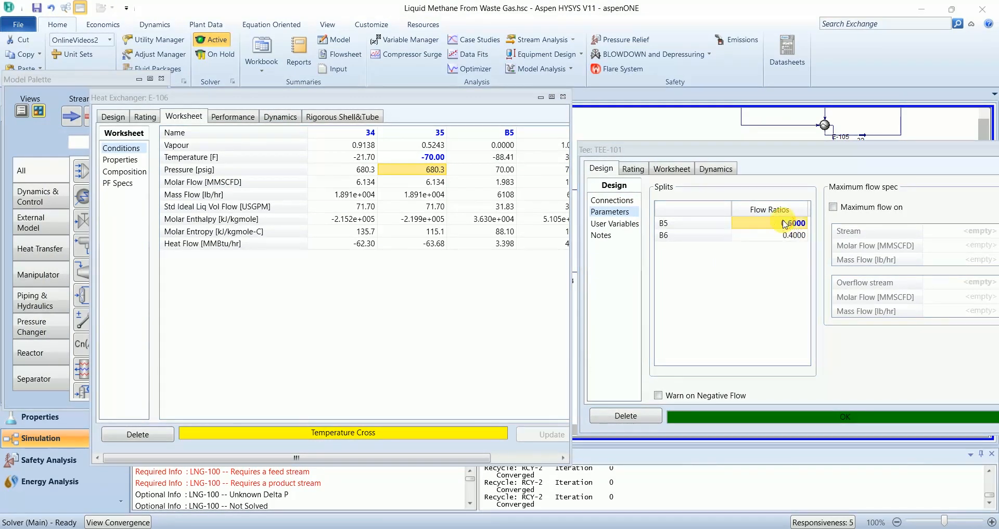
text(0.7)
key(Return)
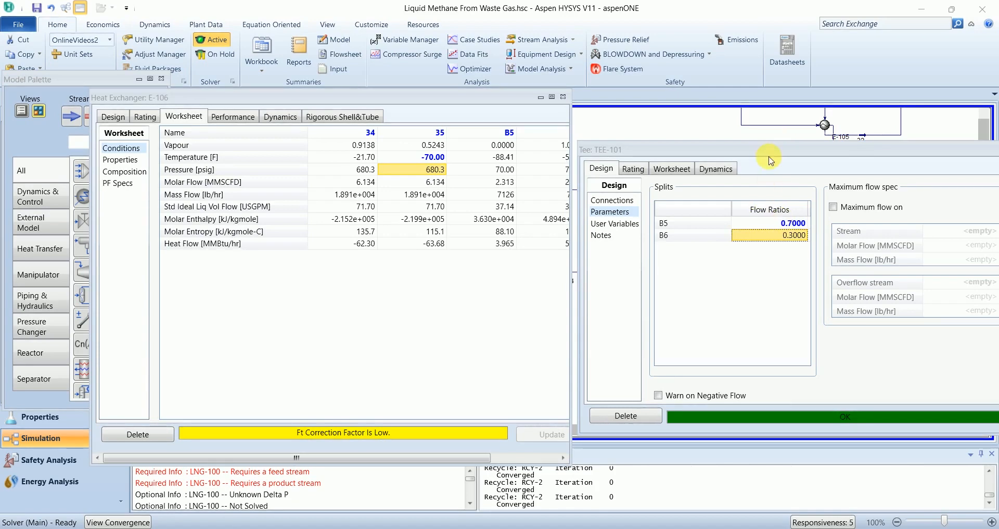
drag(769, 152, 667, 164)
click(983, 164)
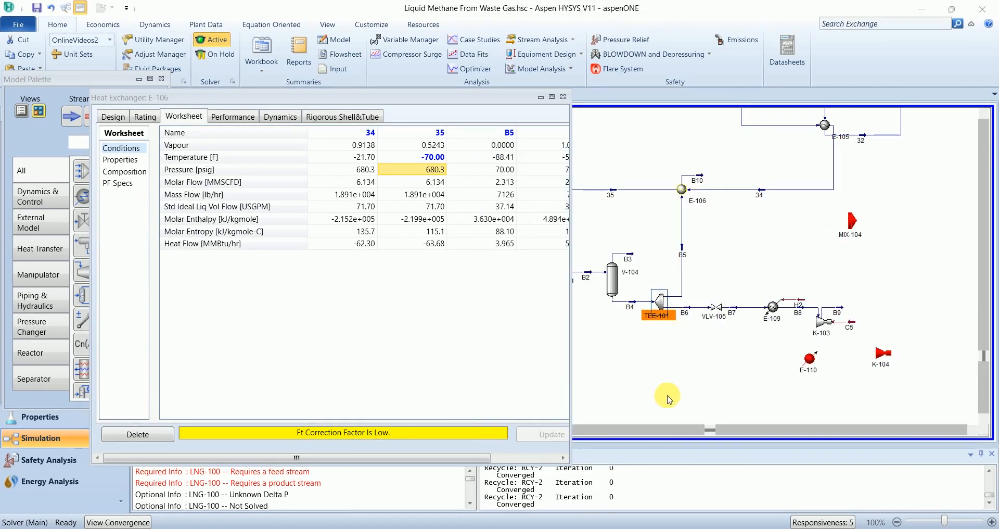
Step: Set exchanger E-106's number of tube passes to 1 and close its window
click(113, 116)
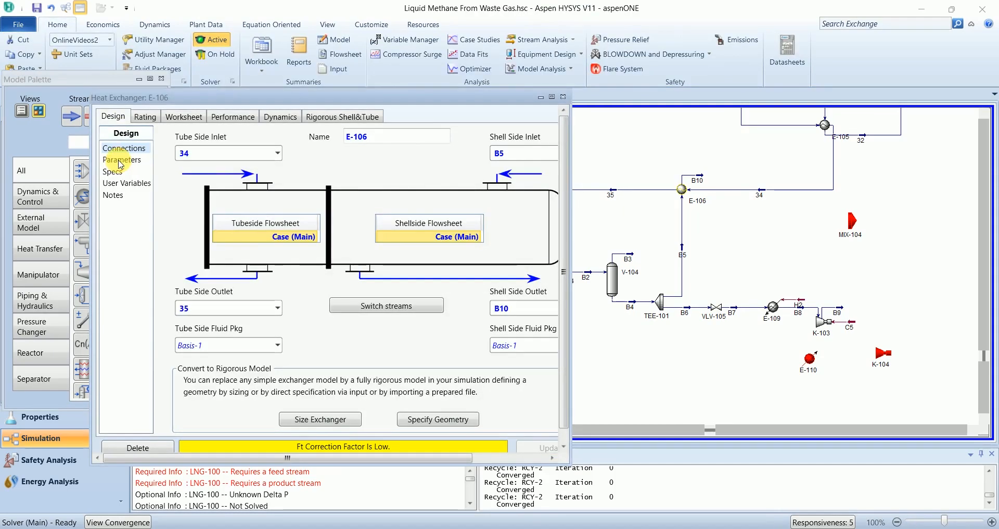
click(122, 159)
click(270, 255)
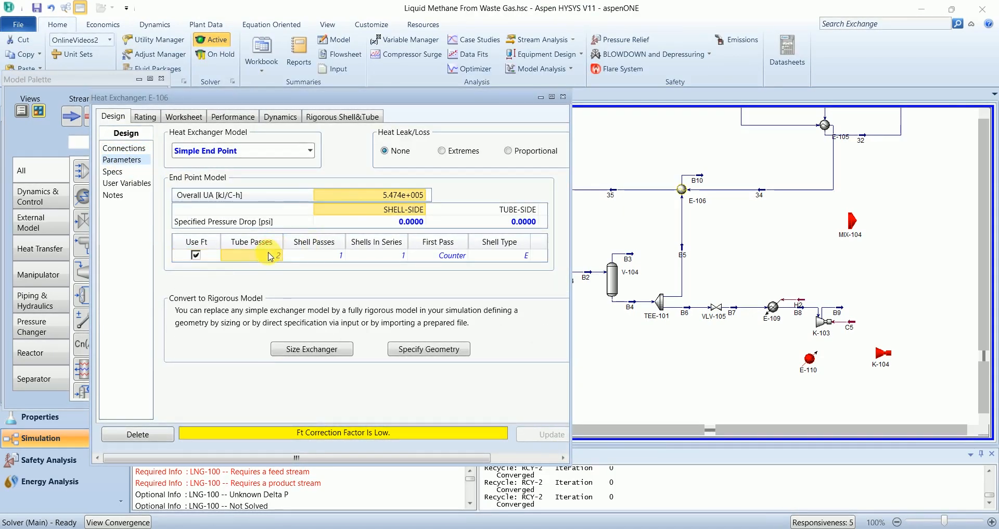
text(1)
key(Return)
click(601, 319)
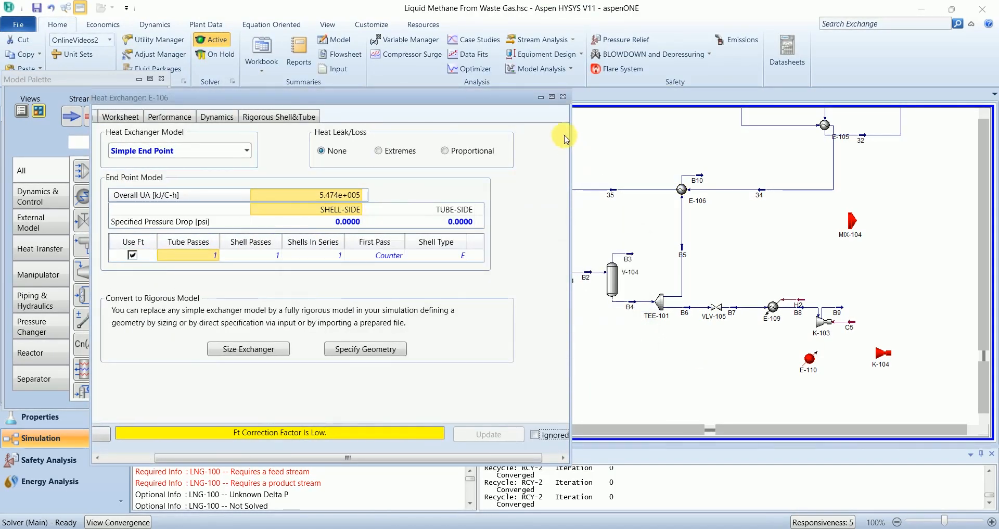
click(563, 97)
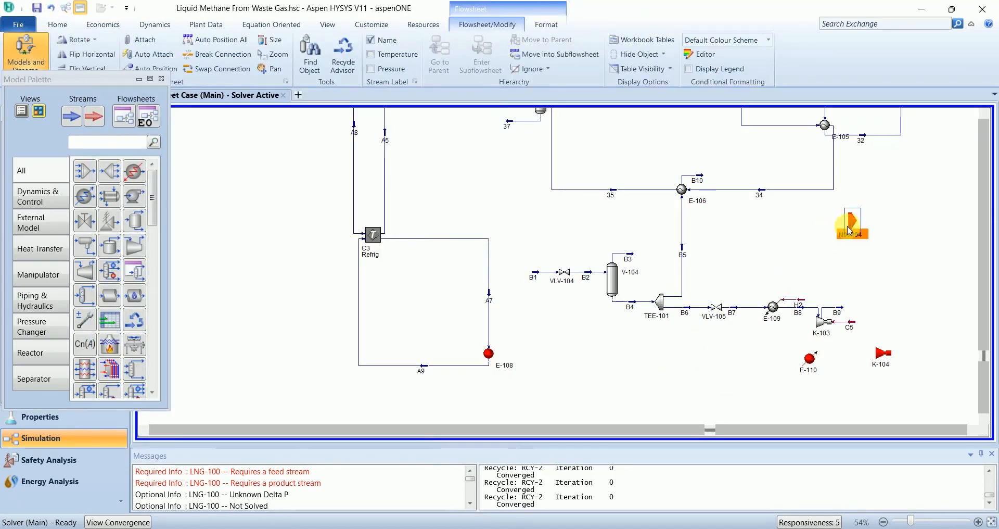
Step: Move mixer MIX-104 closer to exchanger E-106 and check the conditions of stream B10
drag(837, 221, 769, 219)
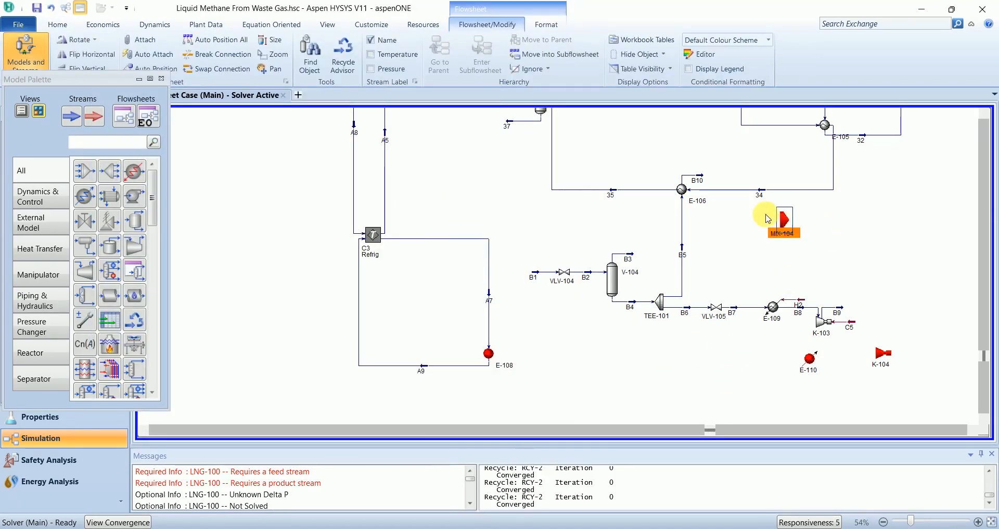
double_click(699, 181)
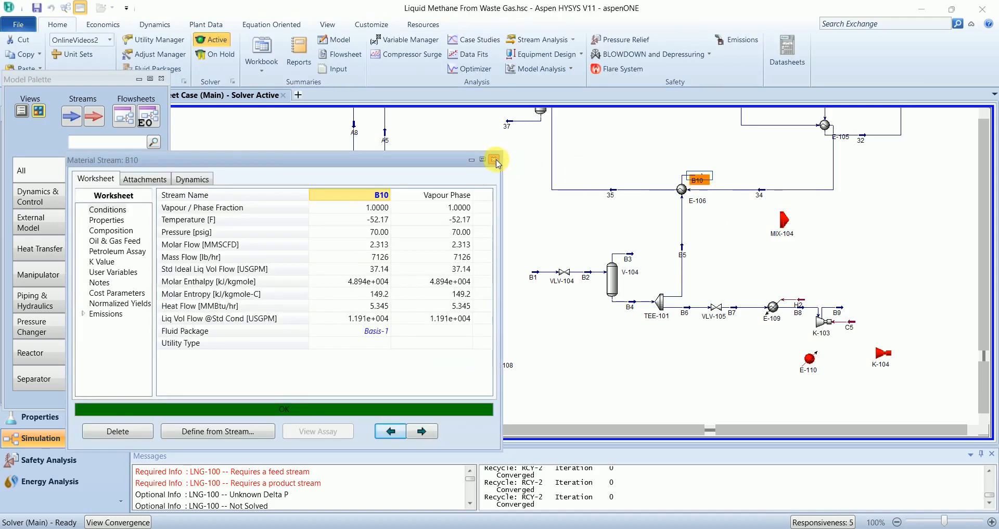
click(495, 159)
Step: Connect mixer MIX-104 with inlet streams B10, B3 and B9 and outlet stream B11
double_click(782, 222)
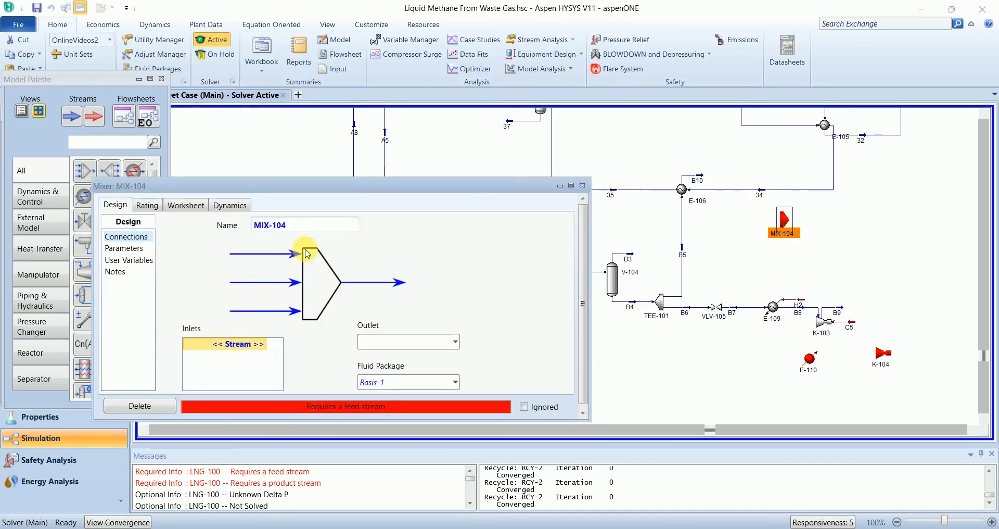
click(262, 344)
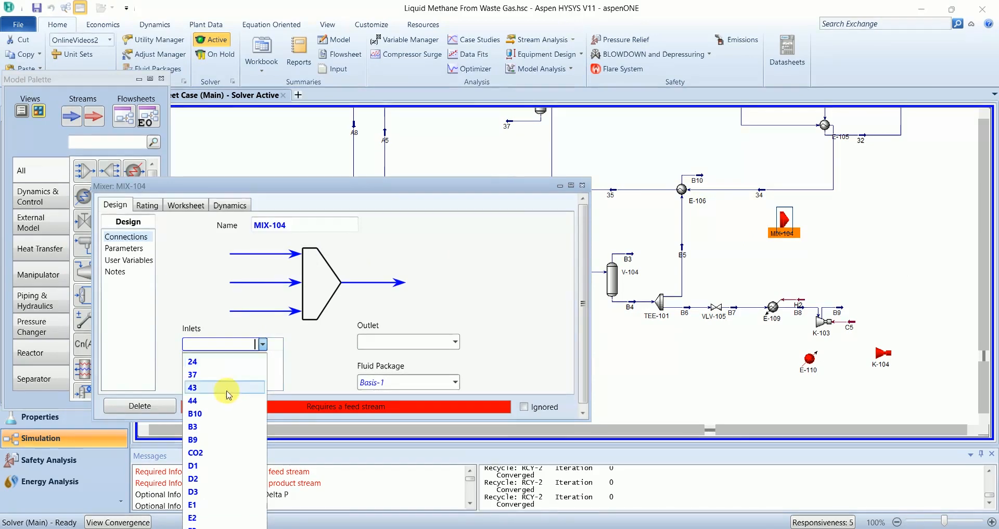
click(229, 413)
click(263, 357)
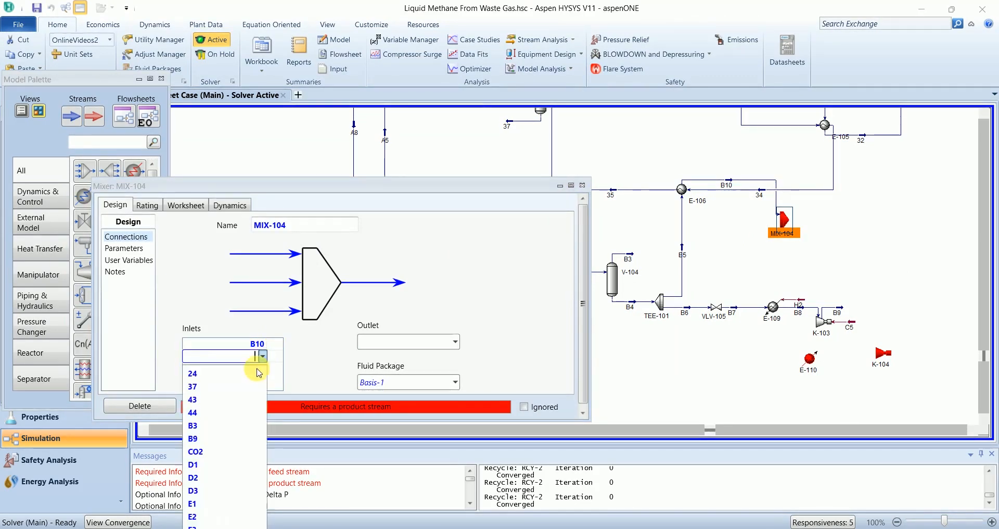
click(228, 418)
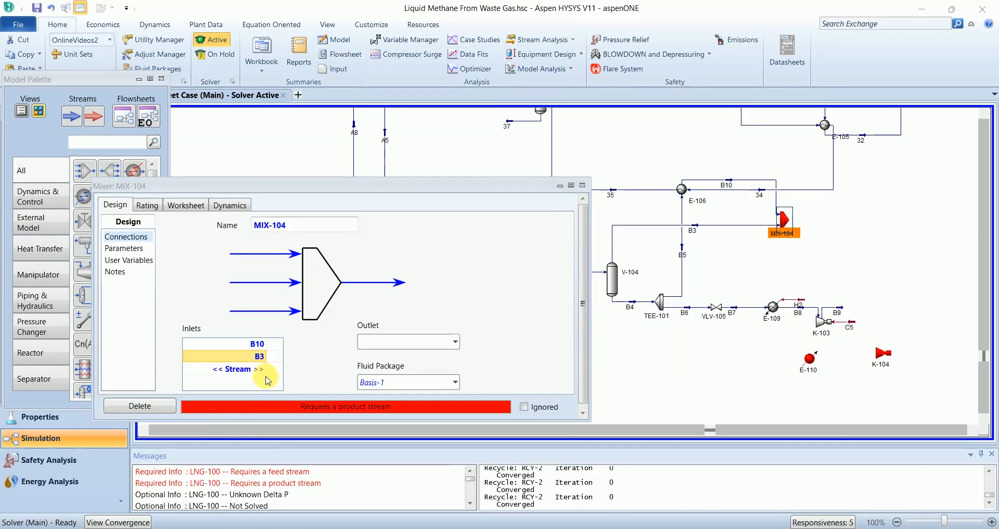
click(264, 374)
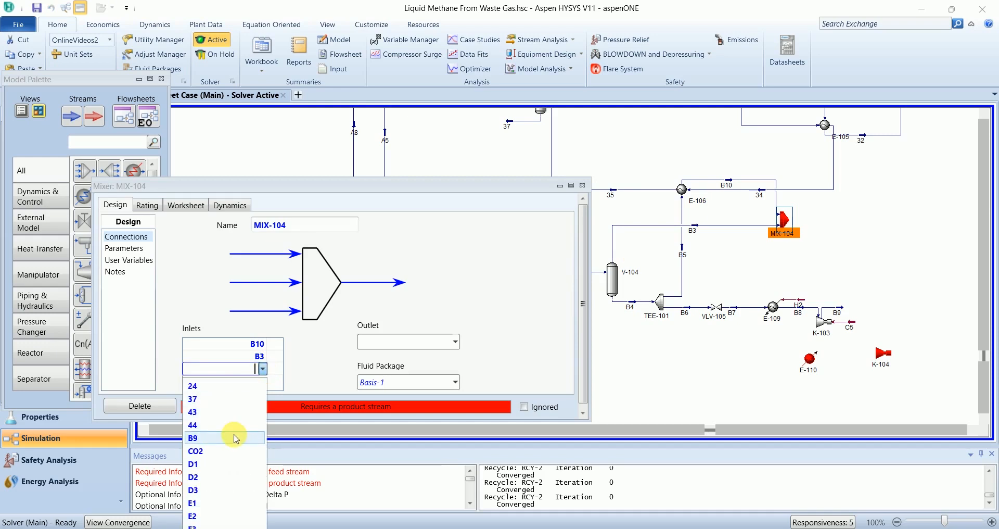
click(232, 437)
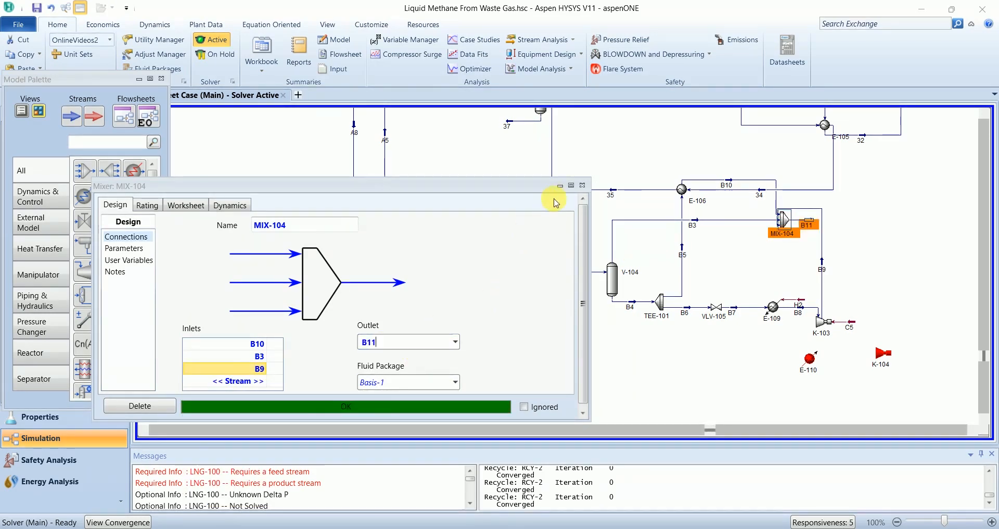
click(583, 185)
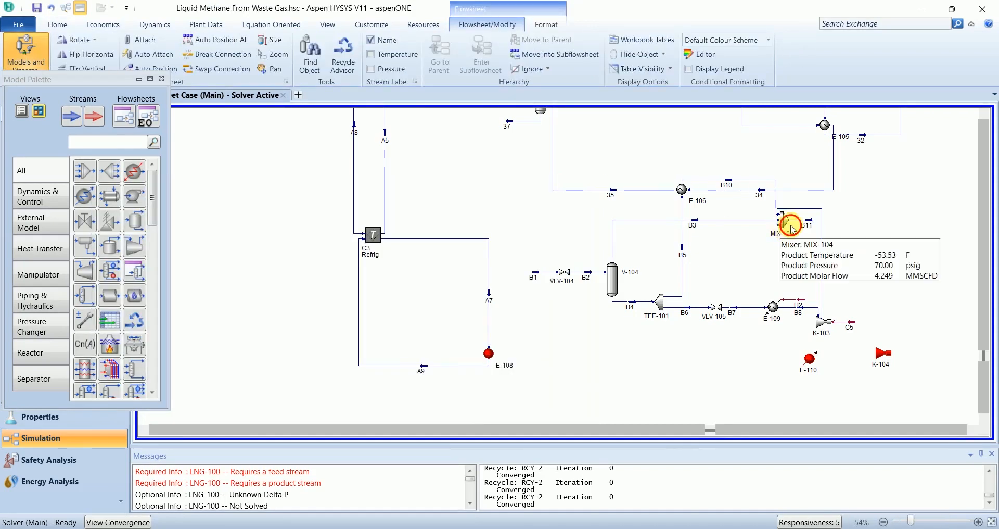
Step: Shift mixer MIX-104 farther right, align stream B9 above compressor K-103 and lower compressor K-104 slightly
drag(789, 221, 777, 201)
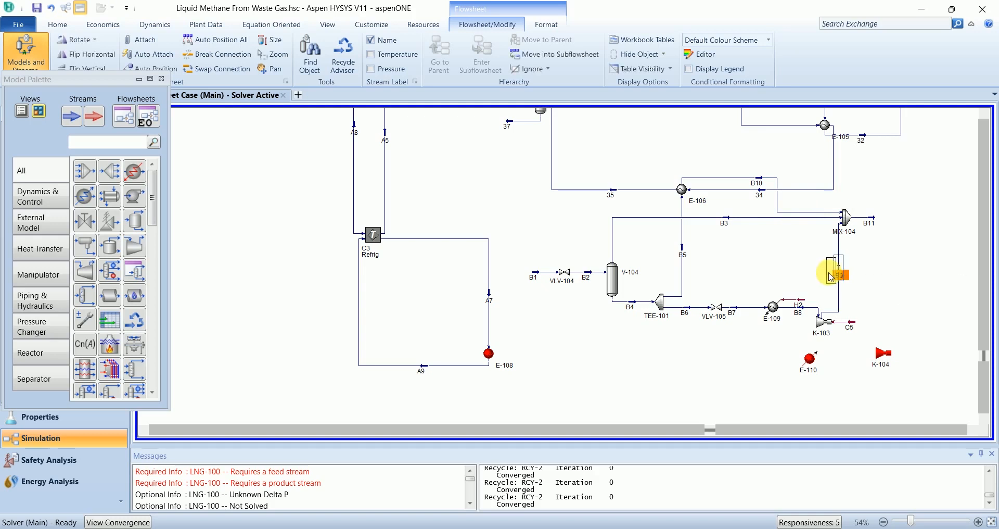
drag(837, 272, 822, 272)
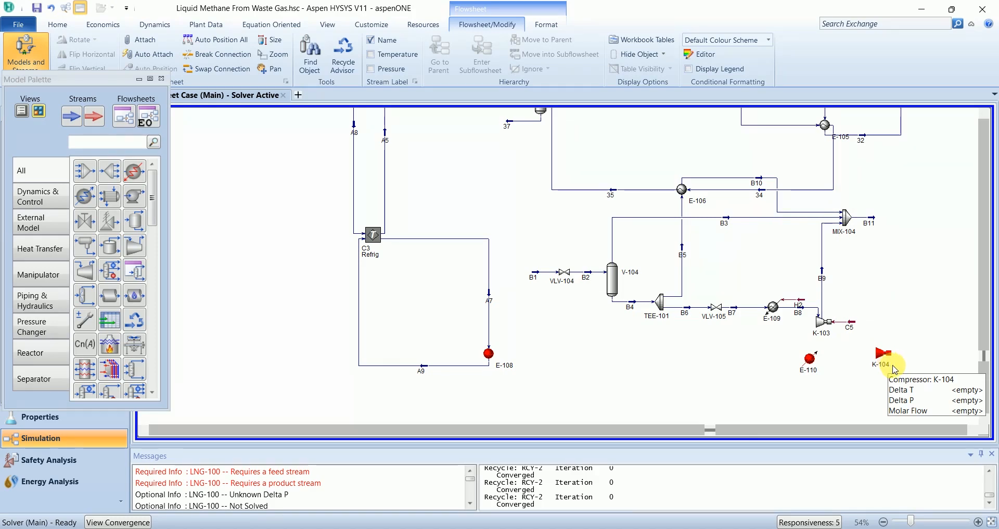
click(884, 366)
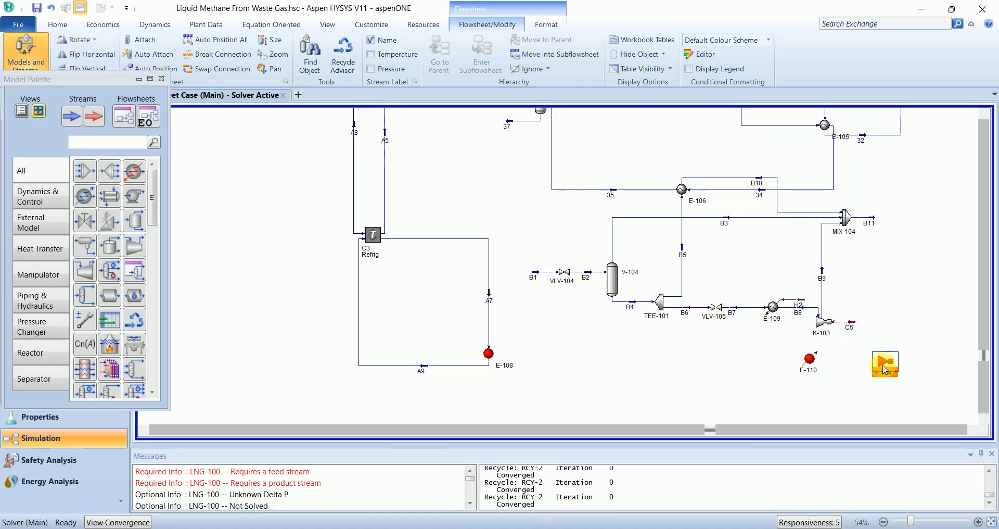
Step: Connect compressor K-104 with inlet B11, outlet B12 and energy stream C6
double_click(885, 369)
drag(342, 106, 372, 69)
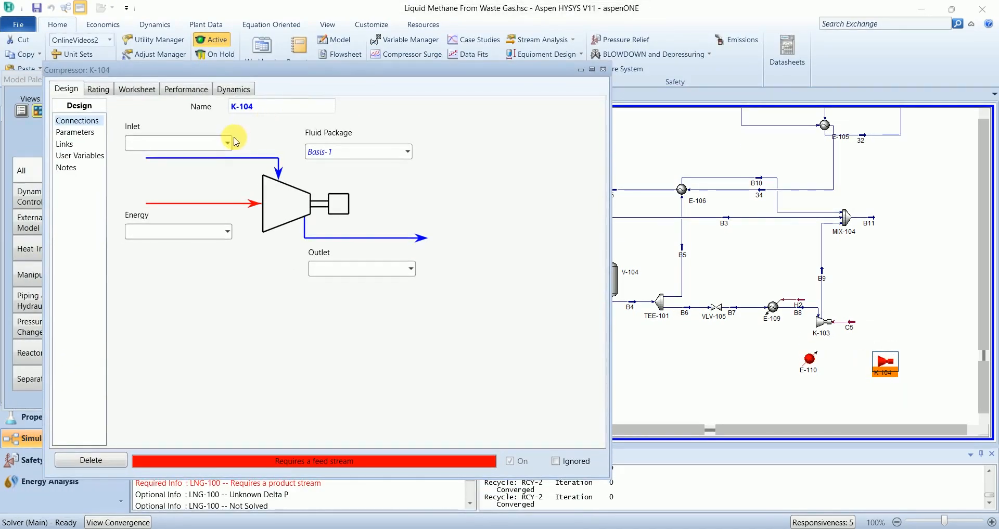
click(227, 143)
click(213, 212)
click(333, 269)
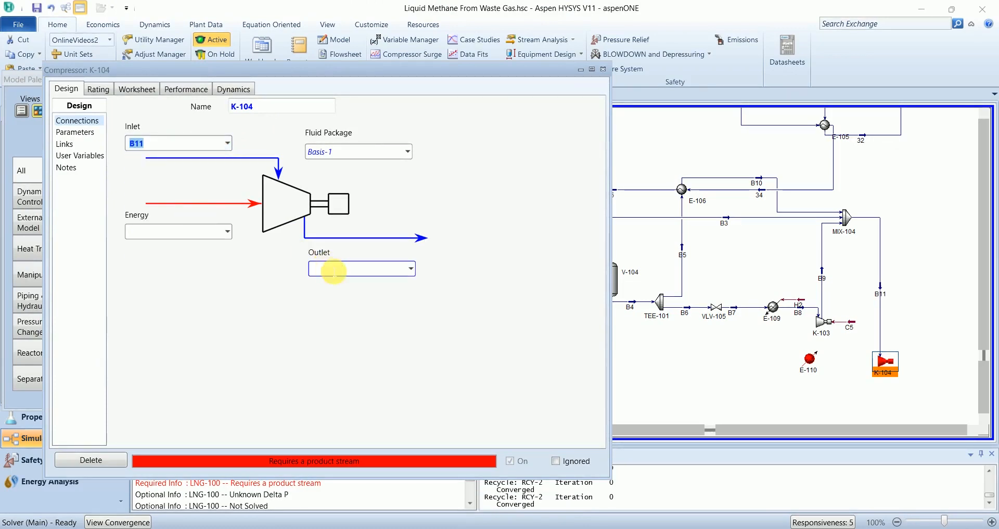
text(B12)
key(Return)
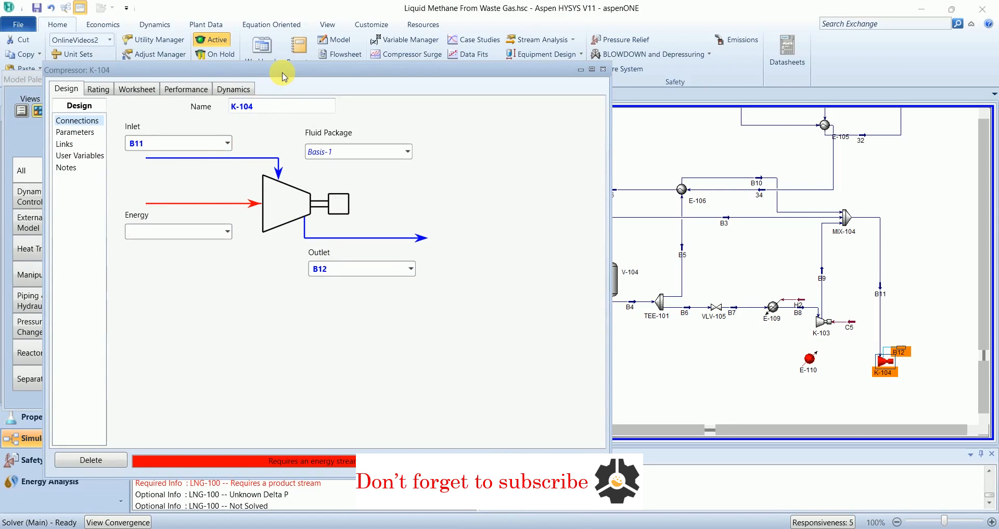
text(C6)
key(Return)
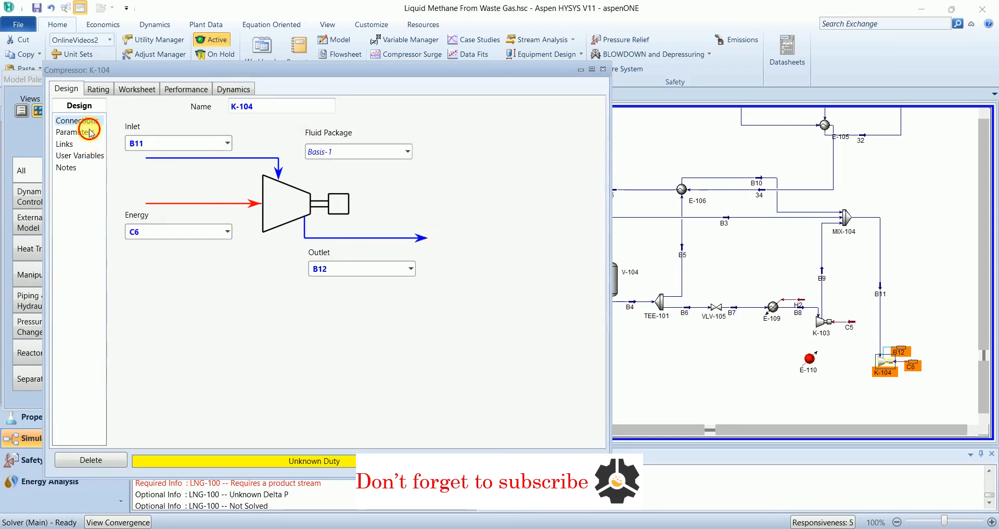
Step: Set stream B12's pressure to 240.5 psig in compressor K-104 and close its window
click(76, 132)
click(134, 90)
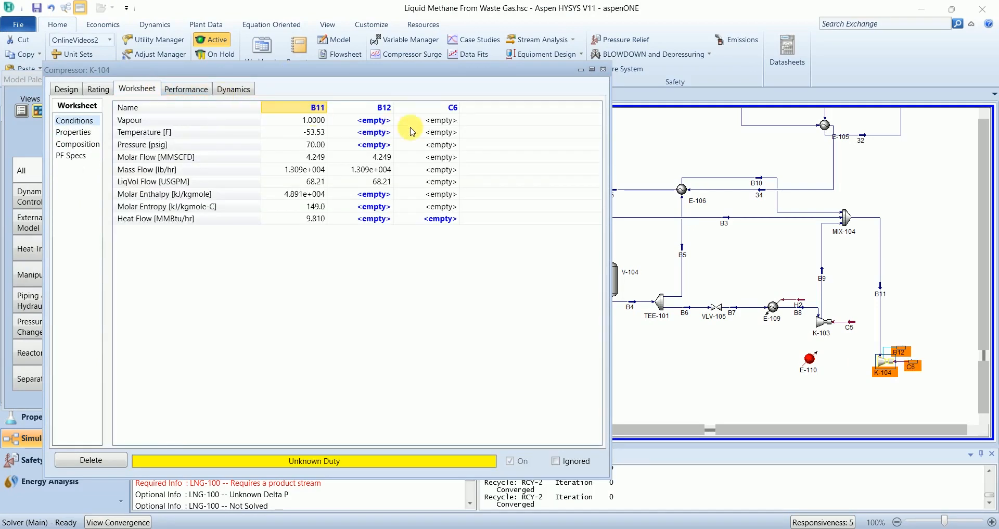
click(373, 146)
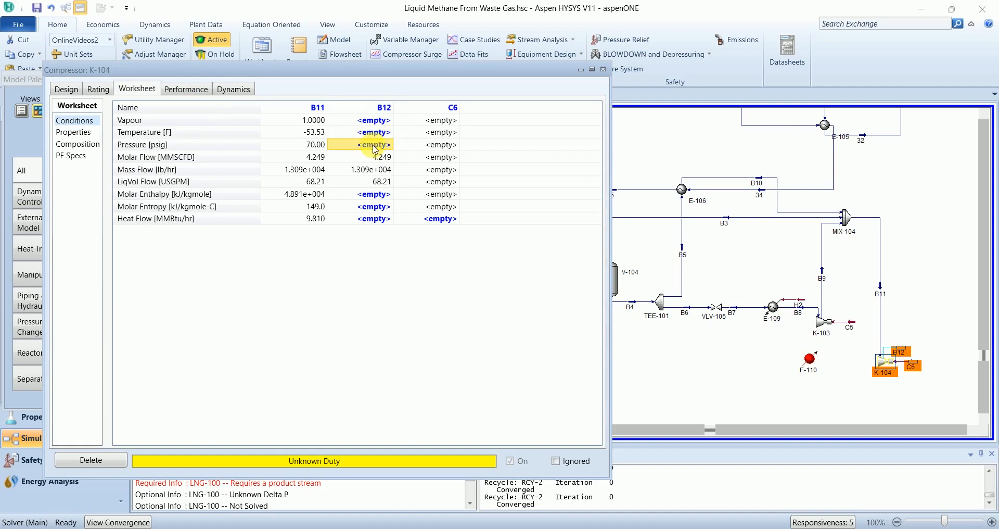
text(240.5)
key(Return)
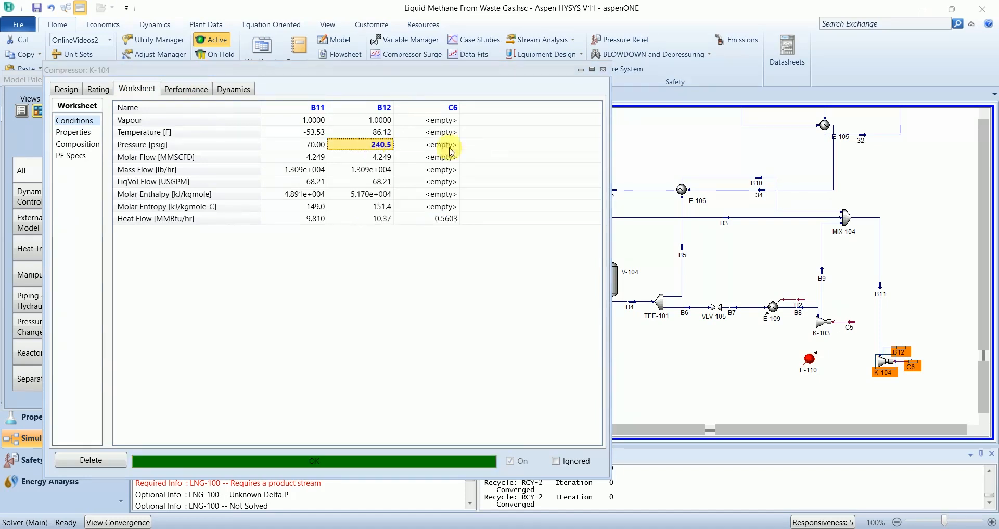
click(603, 69)
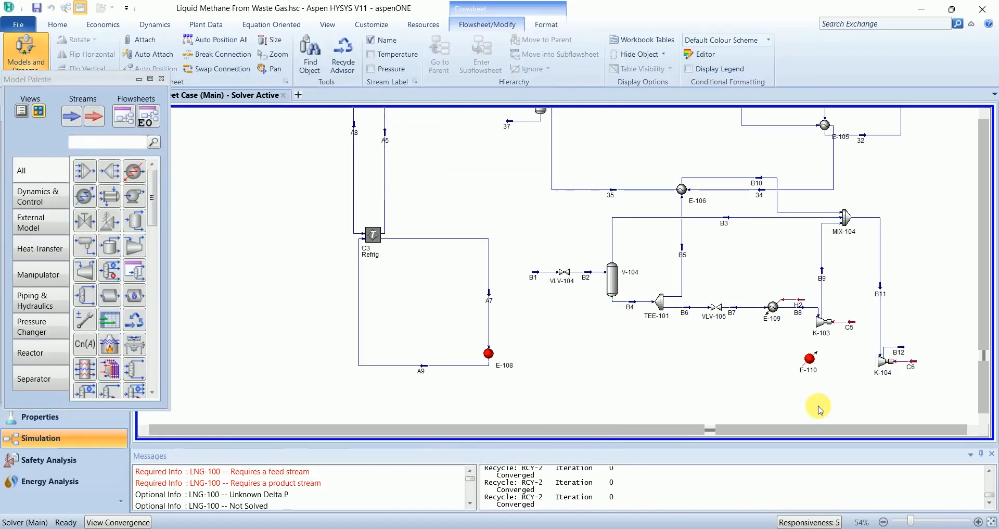
Step: Connect cooler E-110 with inlet B12, outlet B13 and energy stream E4
double_click(809, 359)
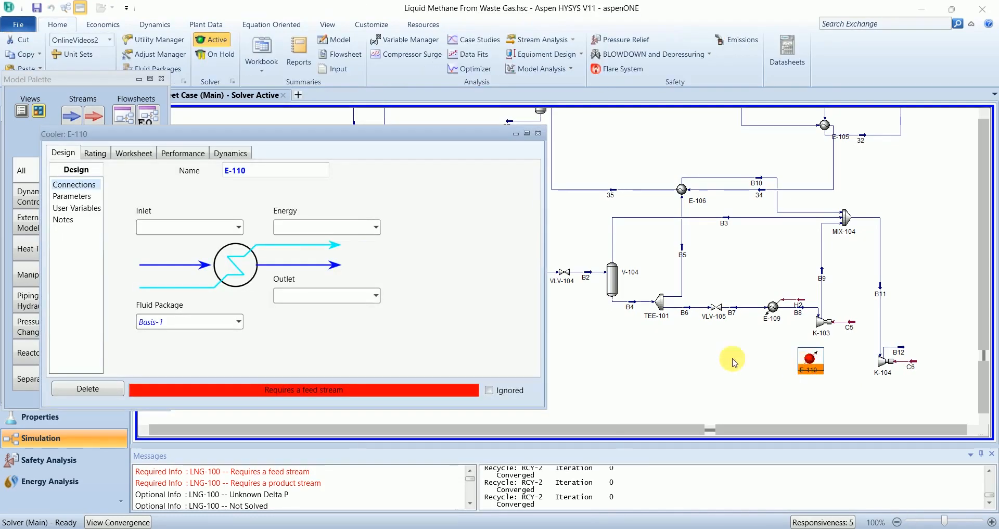
click(238, 227)
click(202, 297)
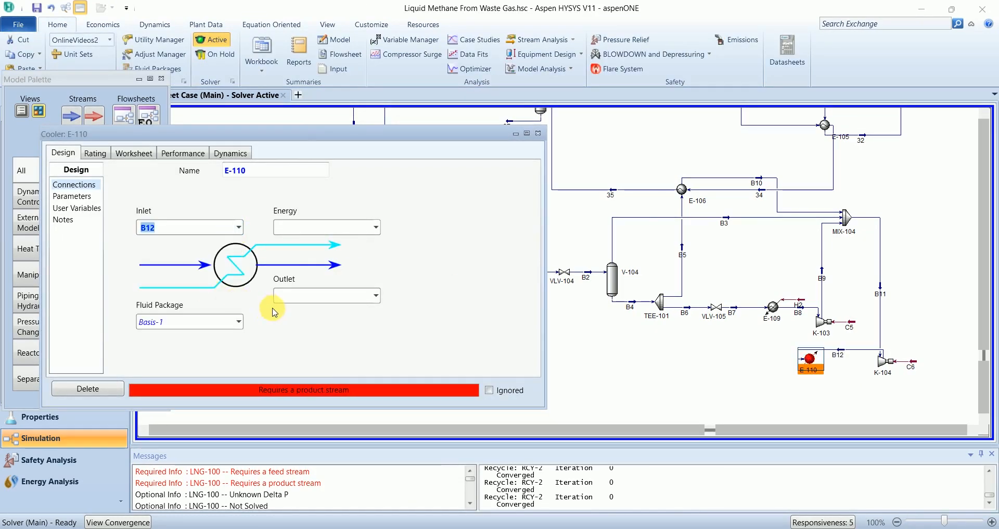
click(294, 301)
text(B13)
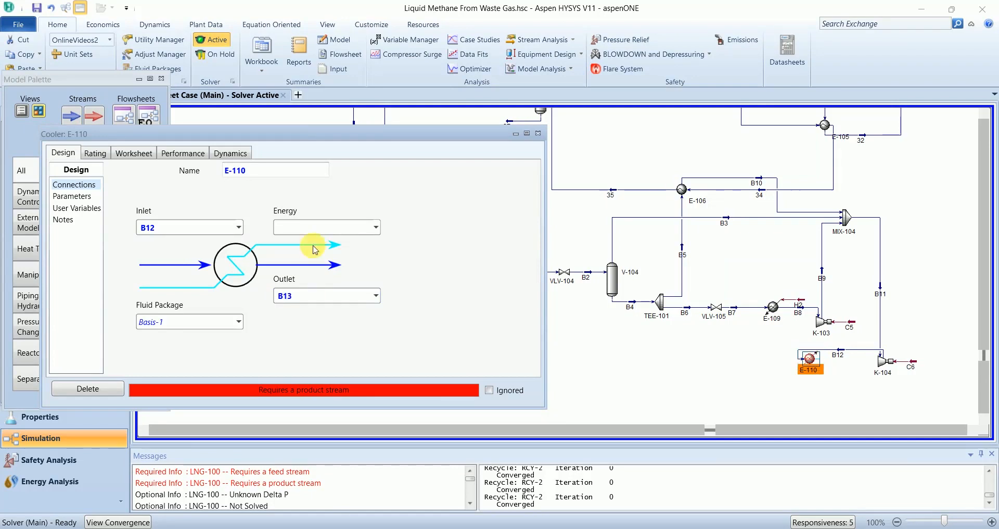
click(319, 229)
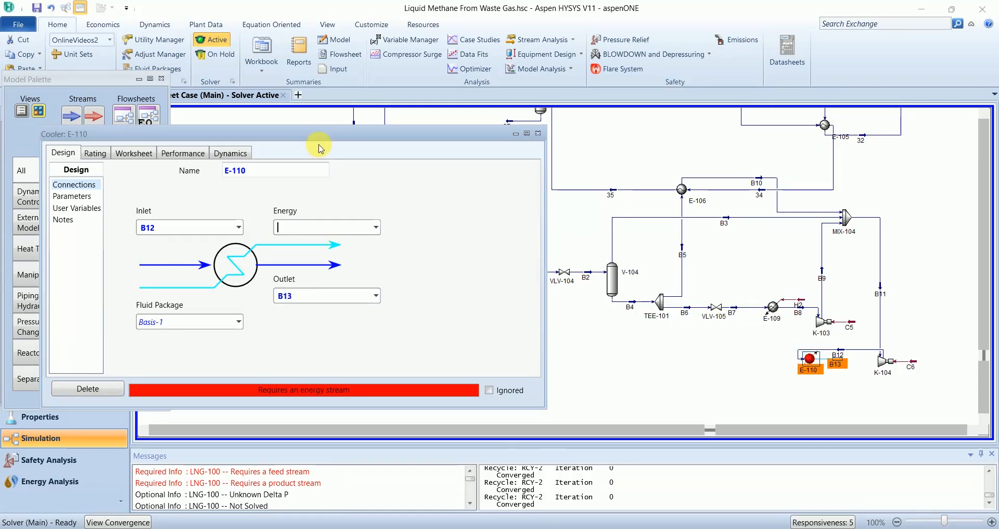
drag(319, 139, 418, 171)
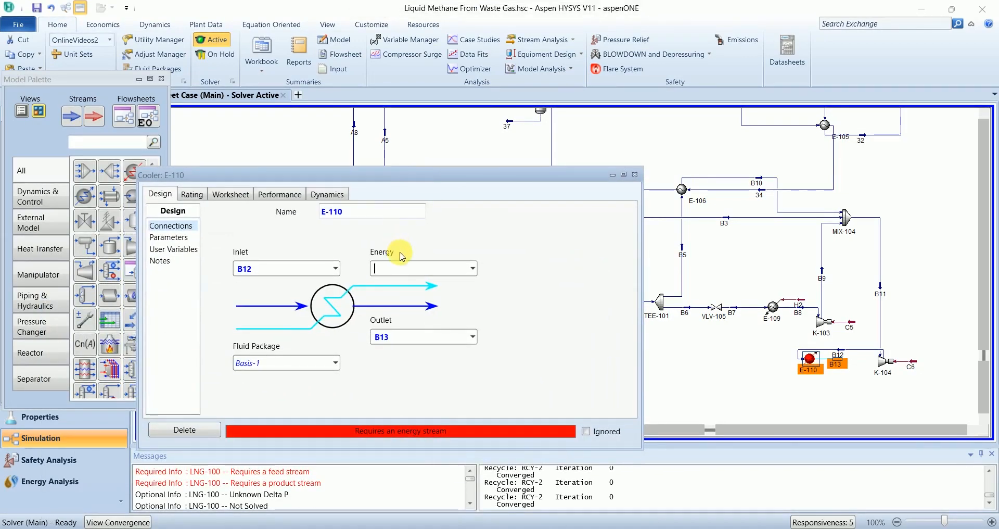
click(414, 268)
text(E4)
key(Return)
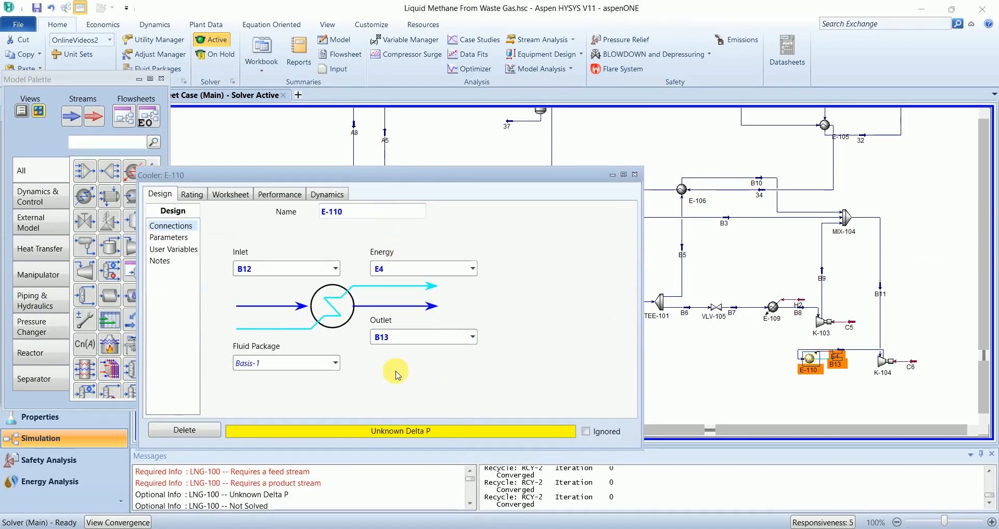
Step: Set cooler E-110's pressure drop to 0 psi, check its stream conditions and close its window
click(168, 236)
click(308, 230)
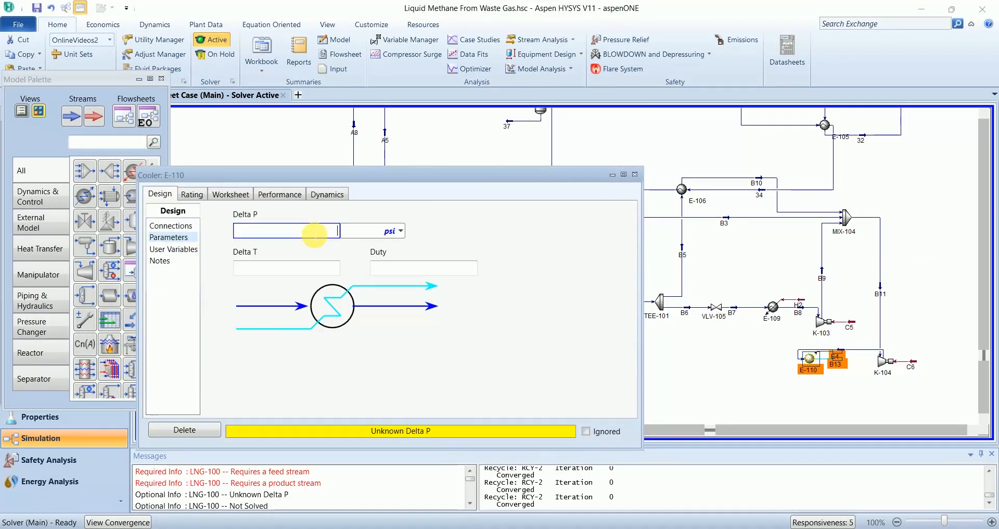
text(0)
key(Return)
click(230, 194)
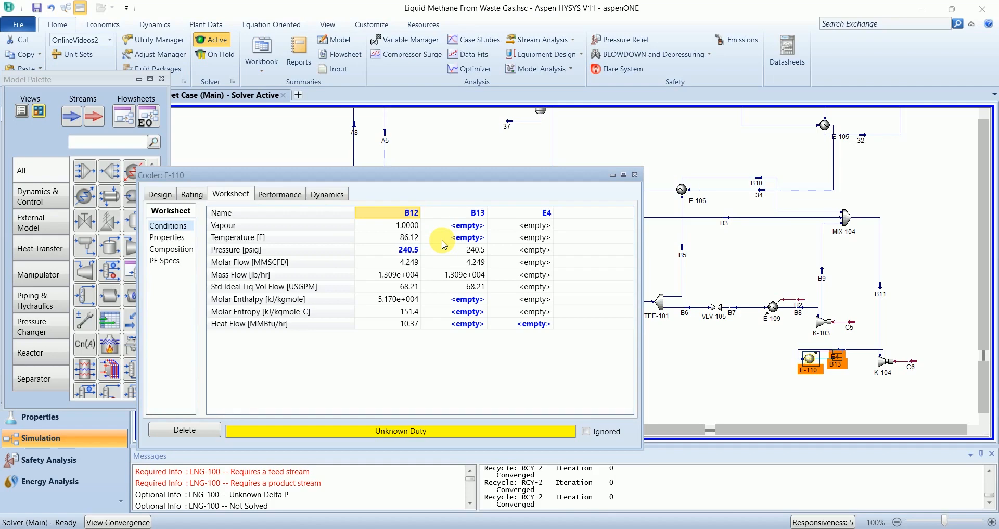
click(634, 174)
Step: Flip cooler E-110 horizontally and move stream B13 farther to its left
click(808, 358)
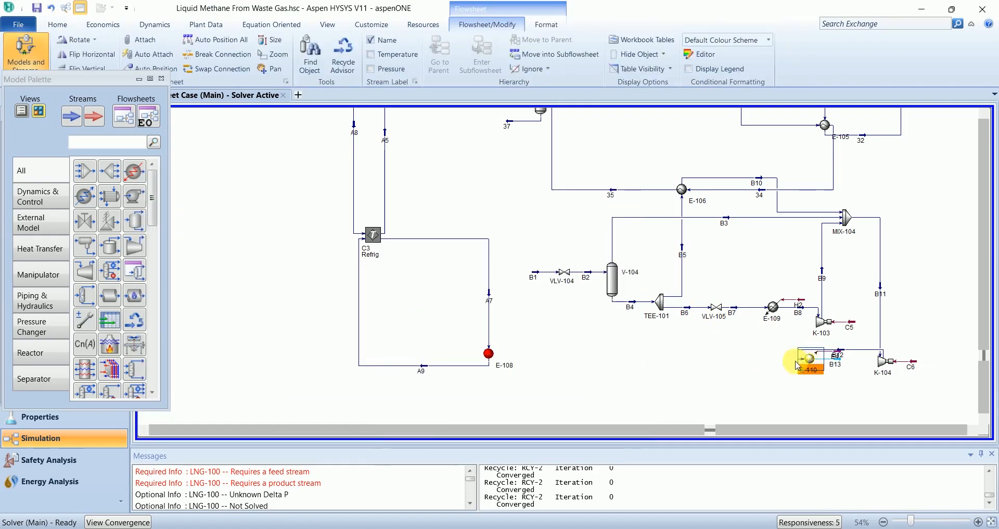
click(86, 54)
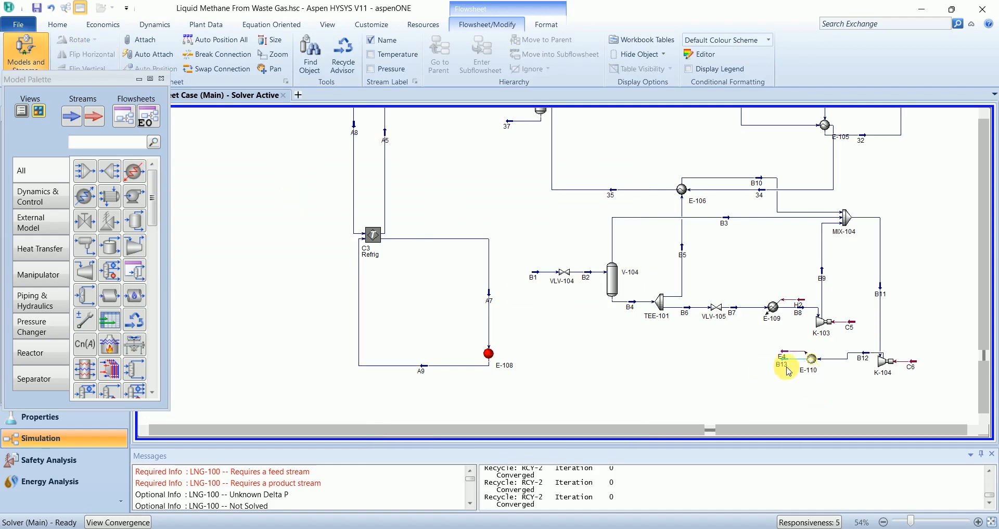
Step: Connect exchanger E-108's tube side with inlet stream B13 and new outlet stream B14
click(489, 354)
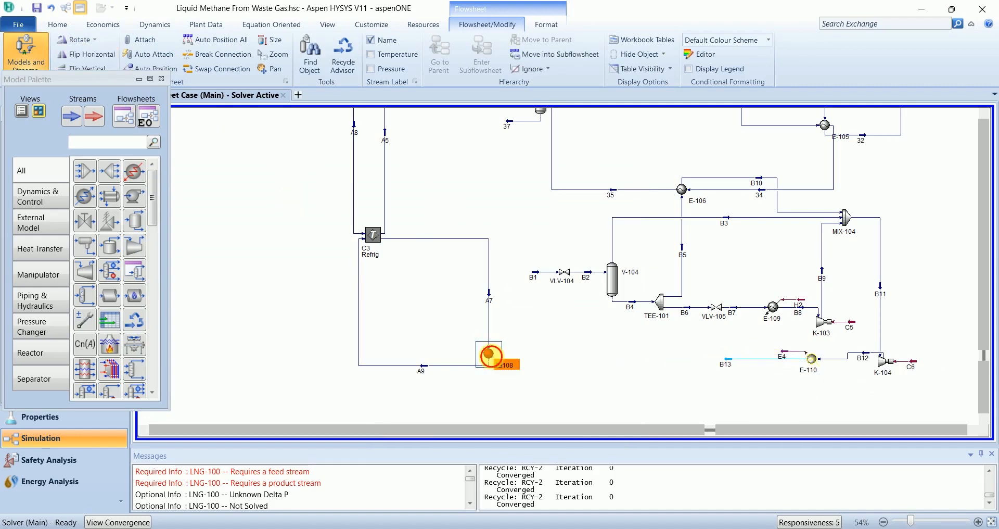
double_click(490, 355)
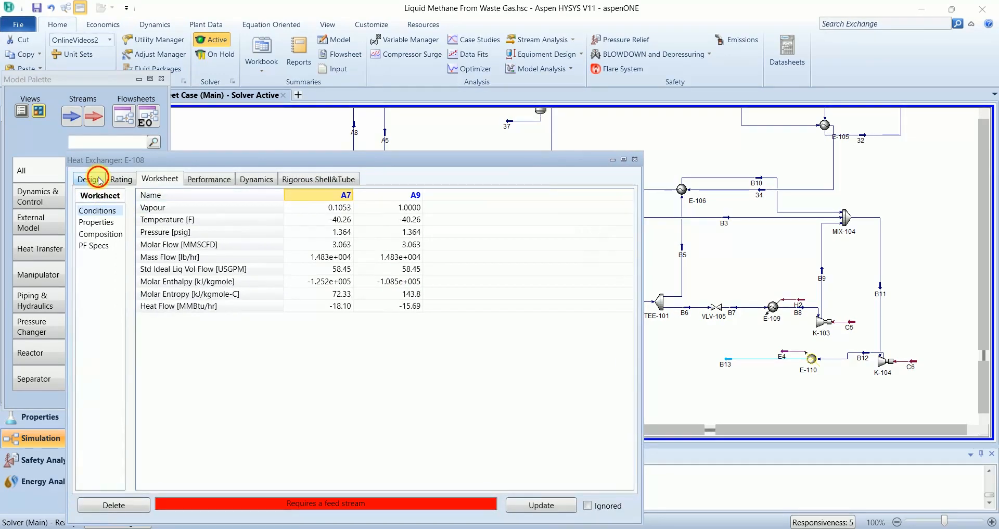
click(99, 180)
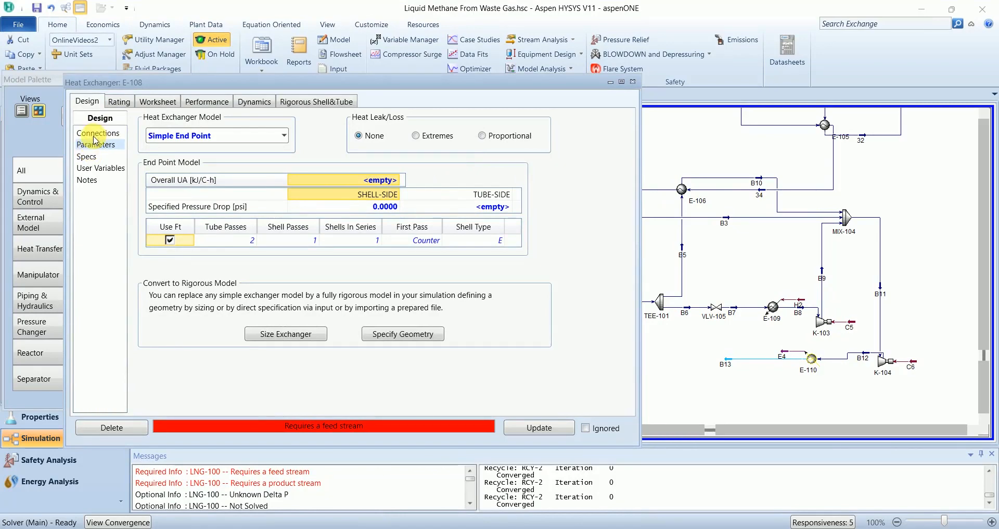
click(95, 134)
click(252, 138)
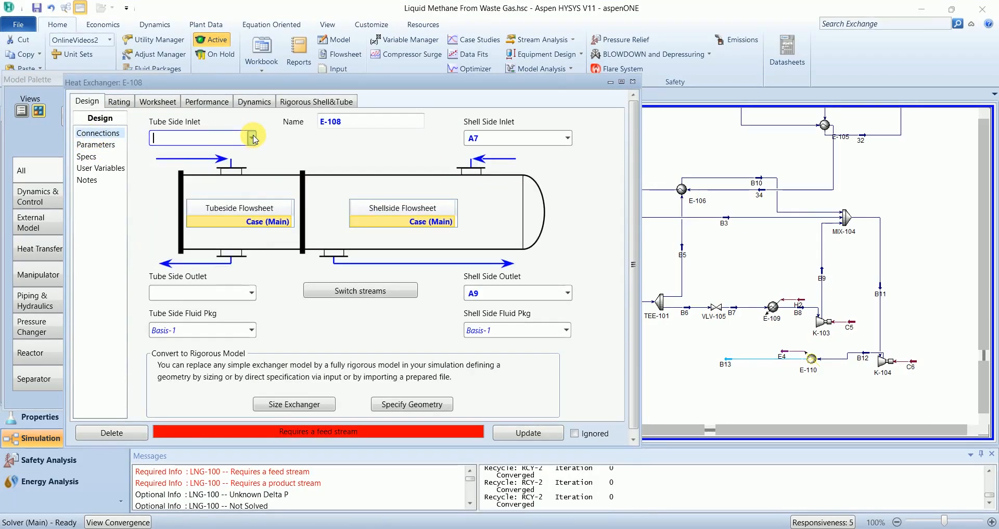
click(253, 139)
click(202, 209)
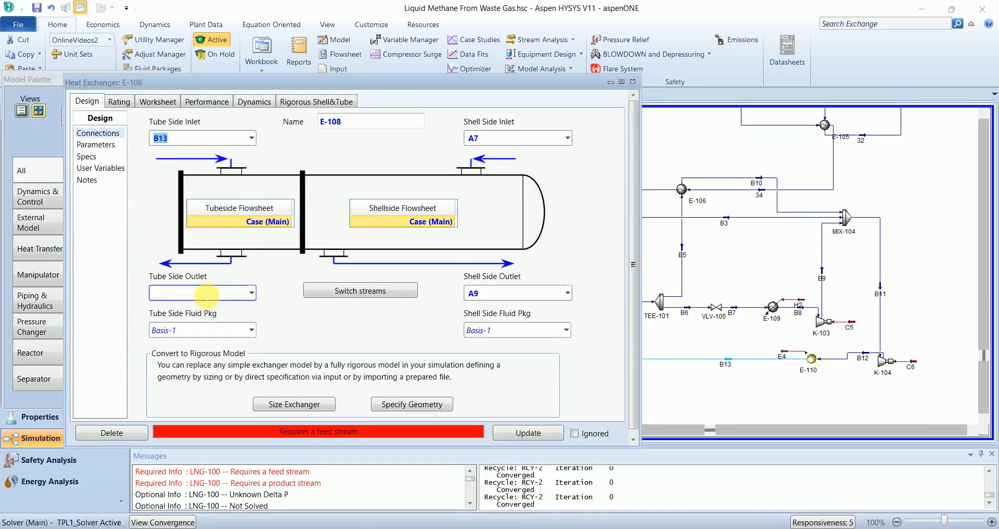
click(207, 295)
text(B14)
key(Return)
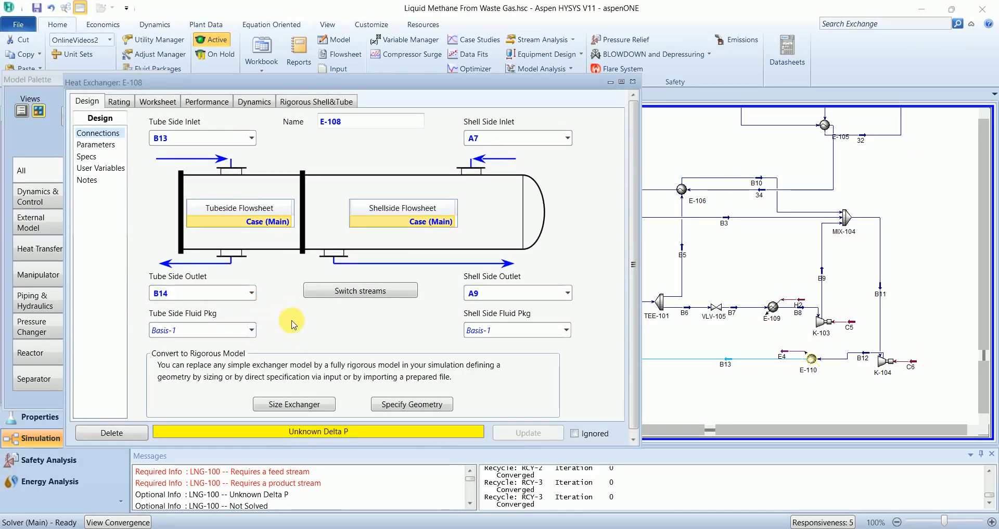
Step: Set exchanger E-108's tube-side pressure drop to 0 psi and close its window
click(97, 144)
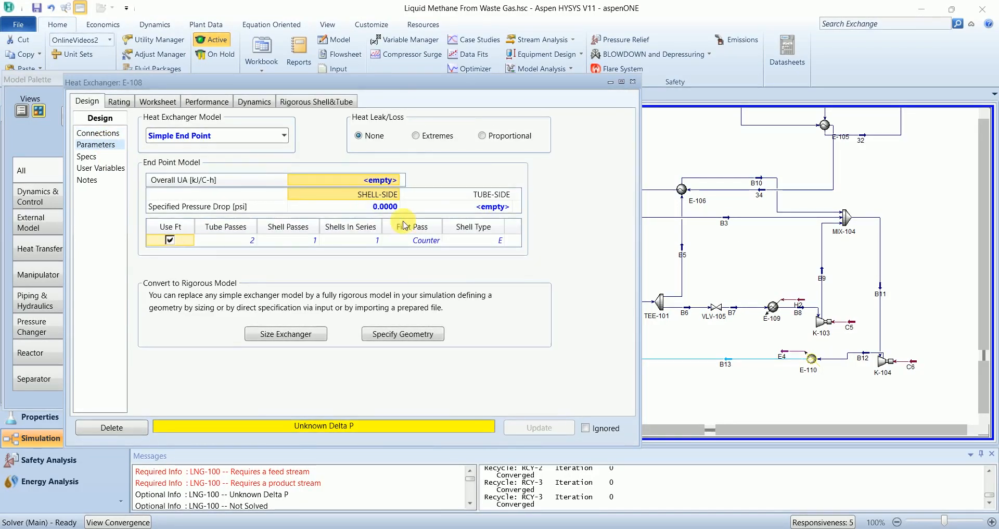
click(498, 207)
text(0)
key(Return)
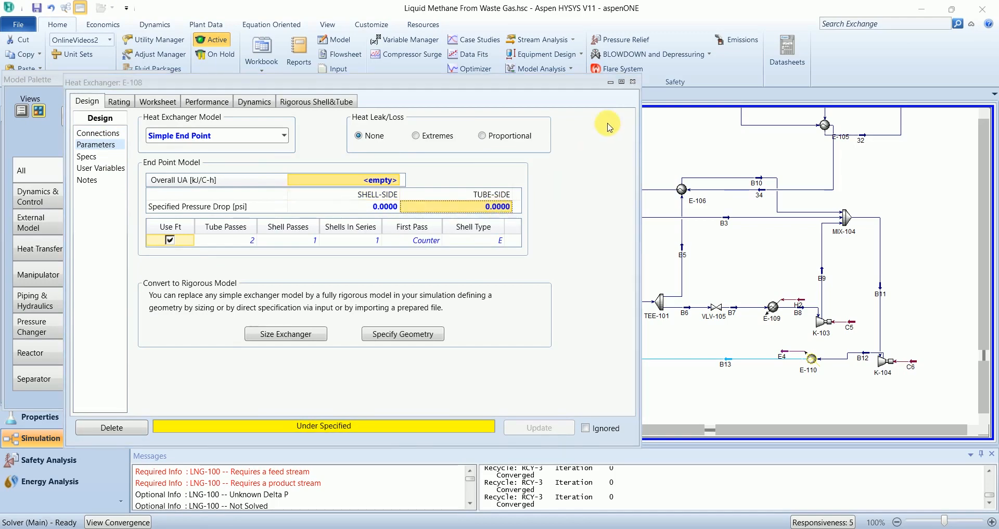
click(633, 82)
Step: Set stream B14's temperature to -30 F and close its window
mouse_move(511, 361)
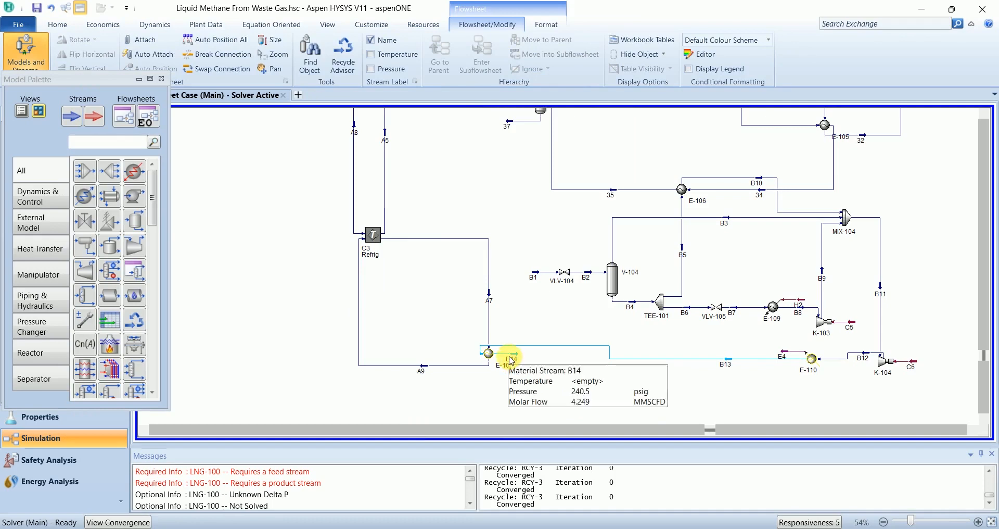
double_click(513, 360)
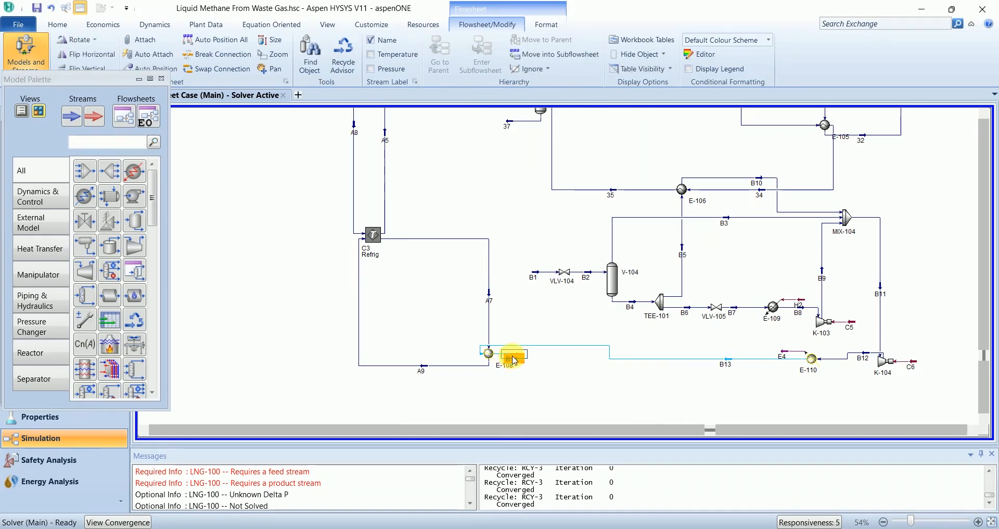
click(368, 249)
text(-)
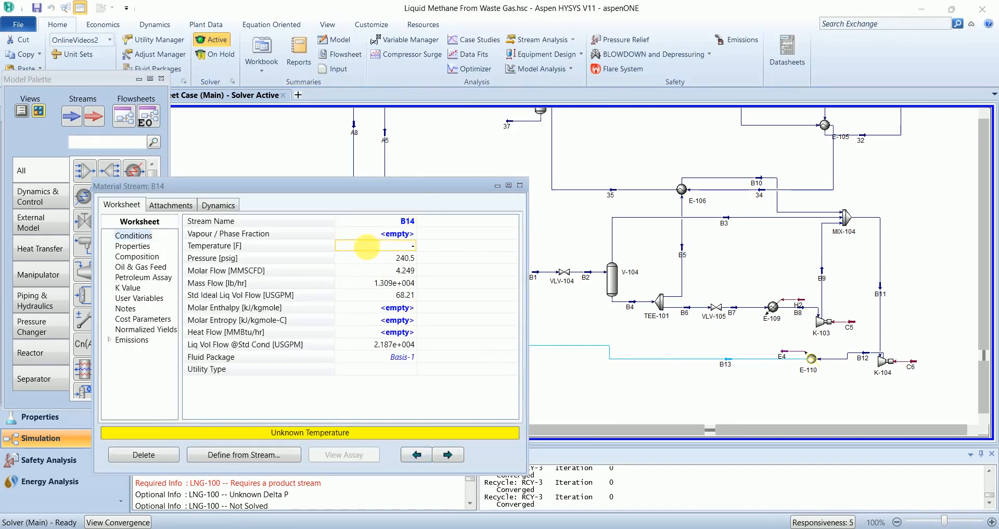
text(30)
key(Return)
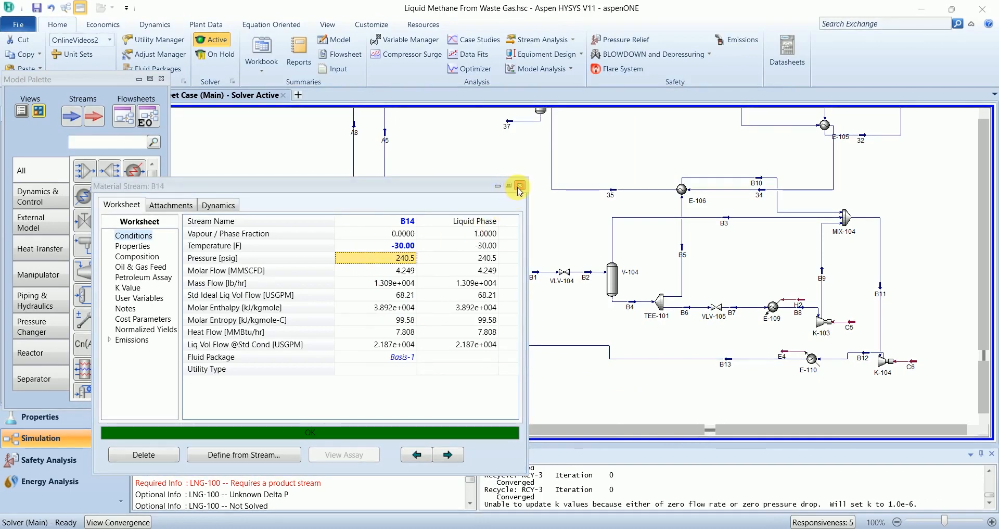
click(519, 186)
Step: Set exchanger E-108's tube-side pressure drop to 5 psi, close its window and check stream B14's conditions
mouse_move(728, 366)
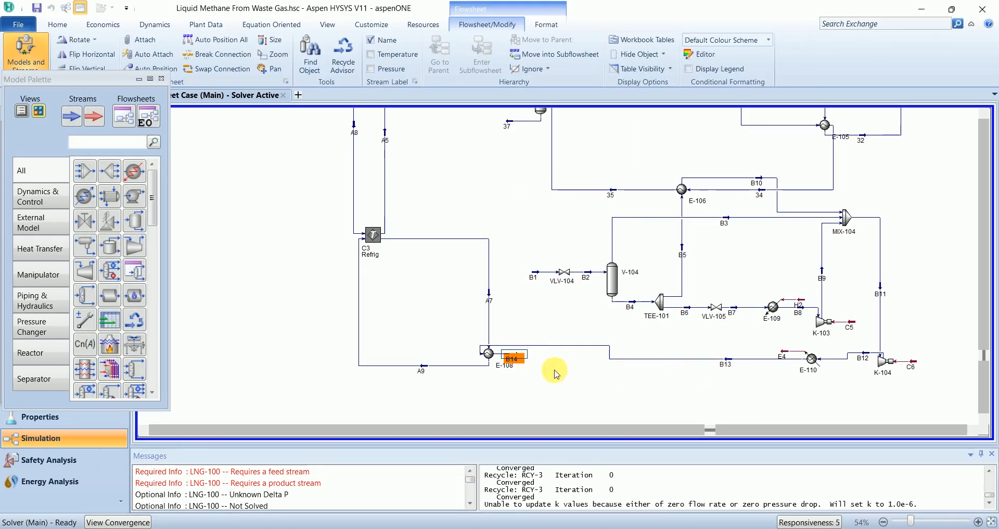
mouse_move(512, 364)
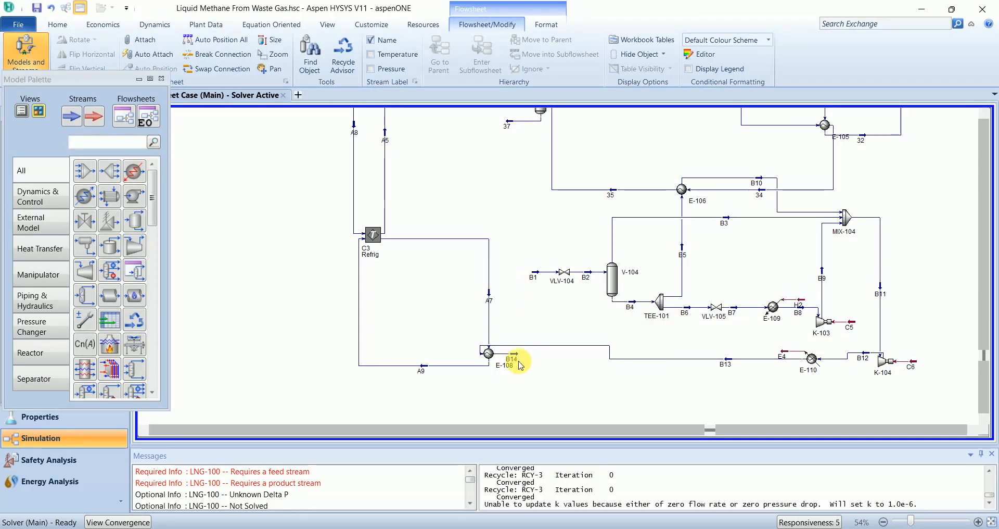
mouse_move(533, 280)
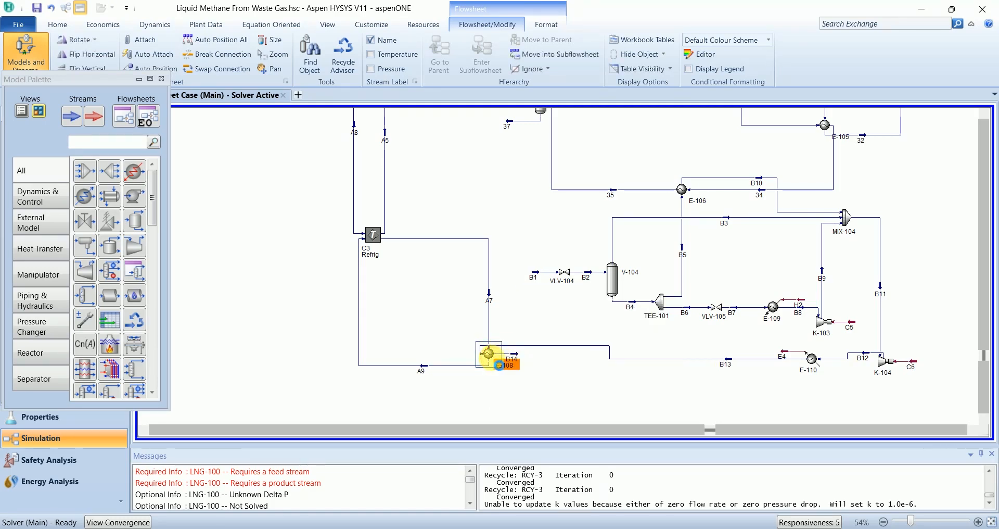
double_click(488, 353)
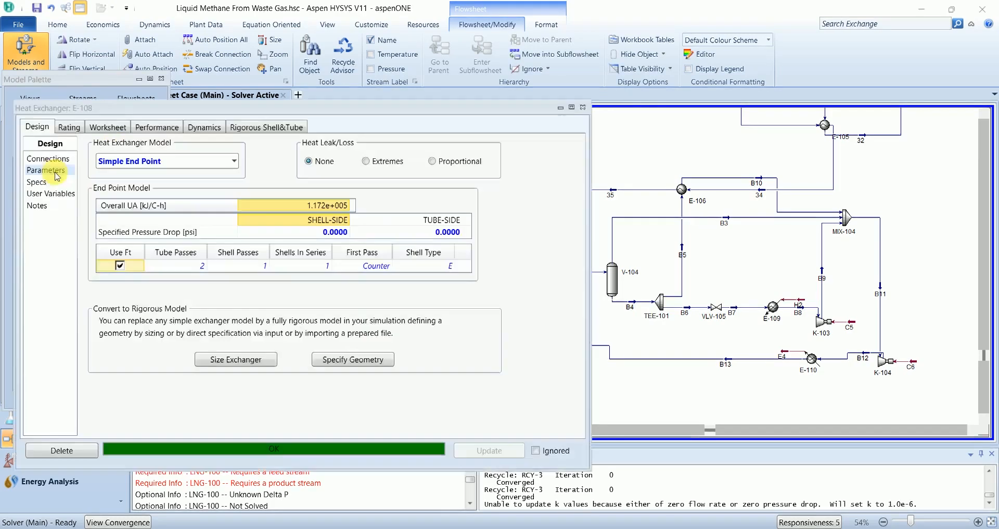
click(463, 234)
text(5)
key(Return)
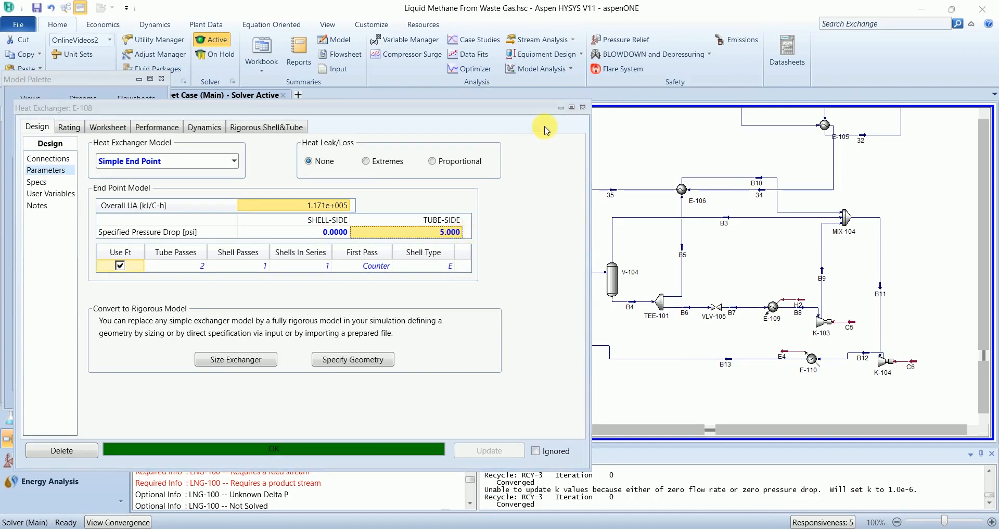
click(583, 108)
mouse_move(514, 362)
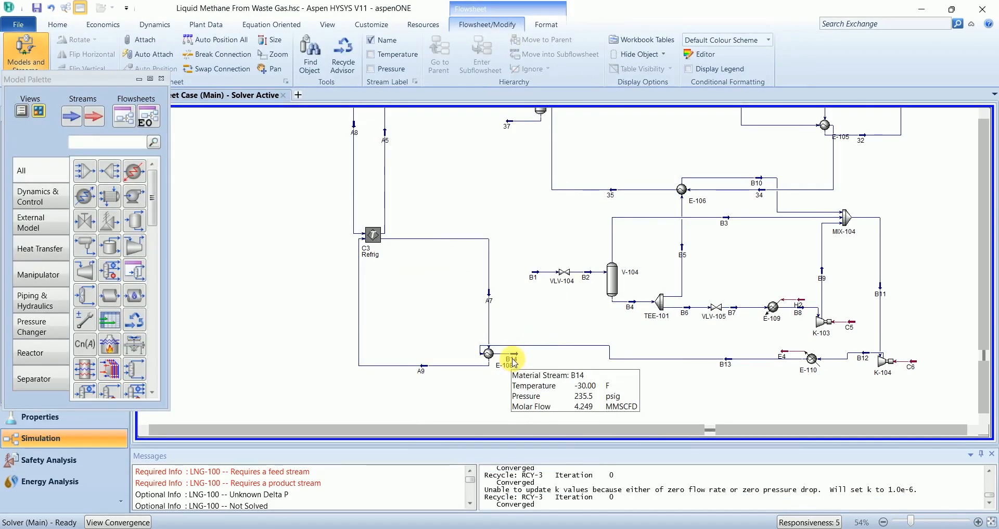
Step: Add a recycle block above exchanger E-108 with inlet B14 and outlet B1, saving the case along the way
drag(140, 315, 504, 319)
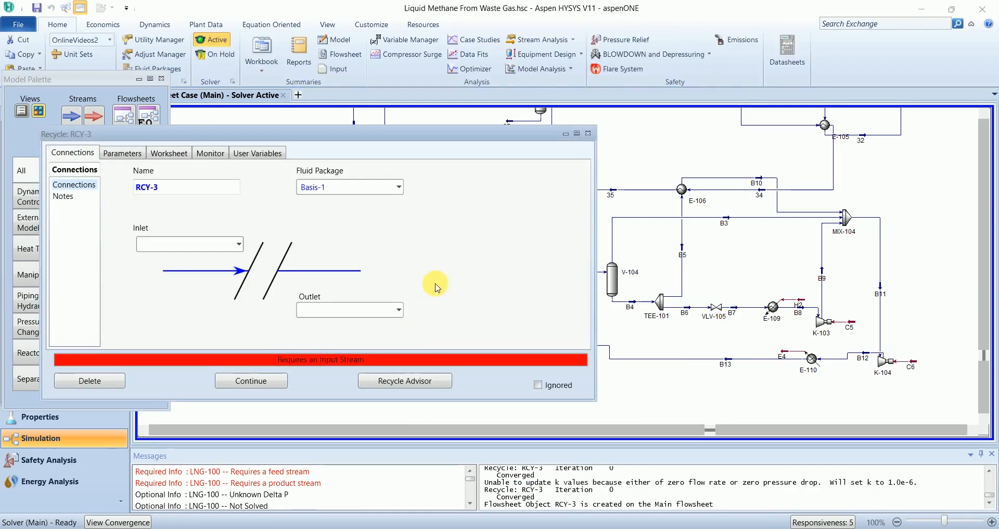
key(ctrl+s)
click(239, 244)
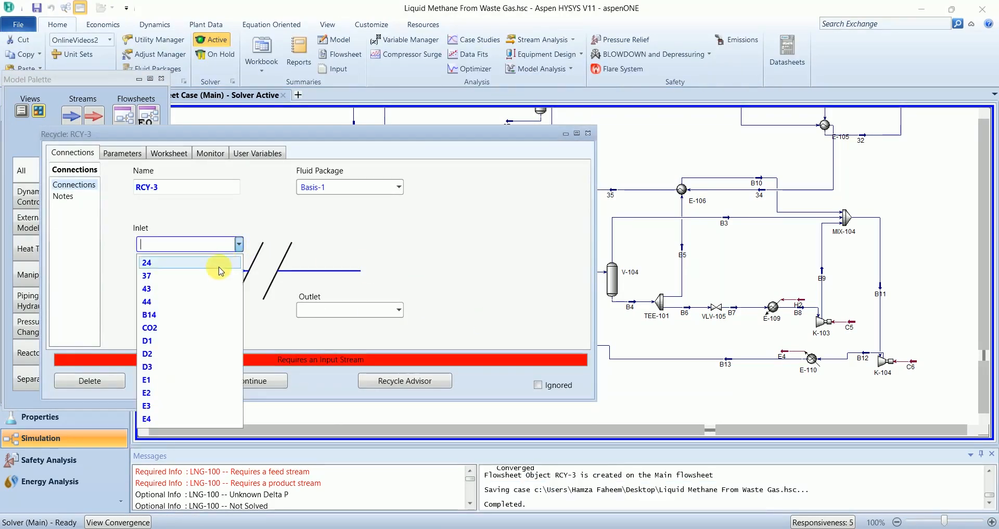
click(197, 306)
click(403, 312)
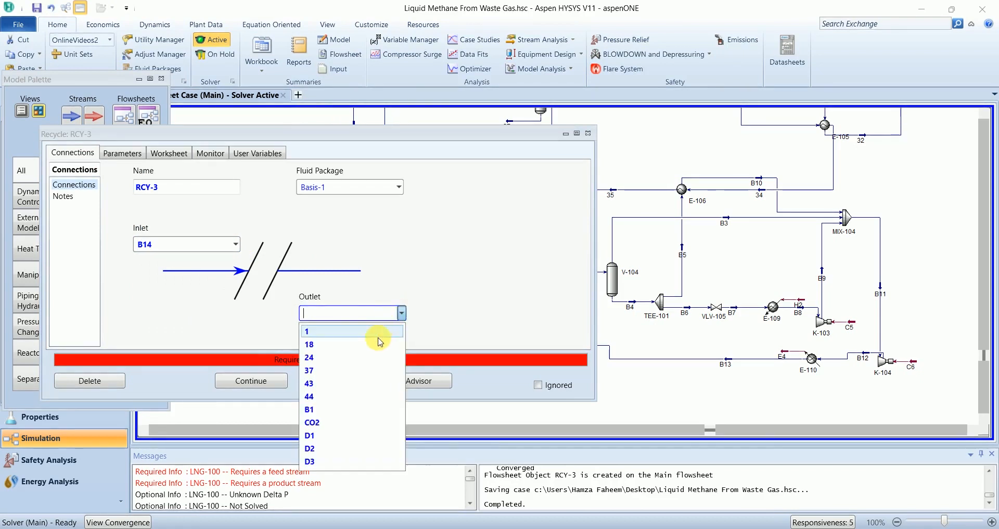
click(366, 408)
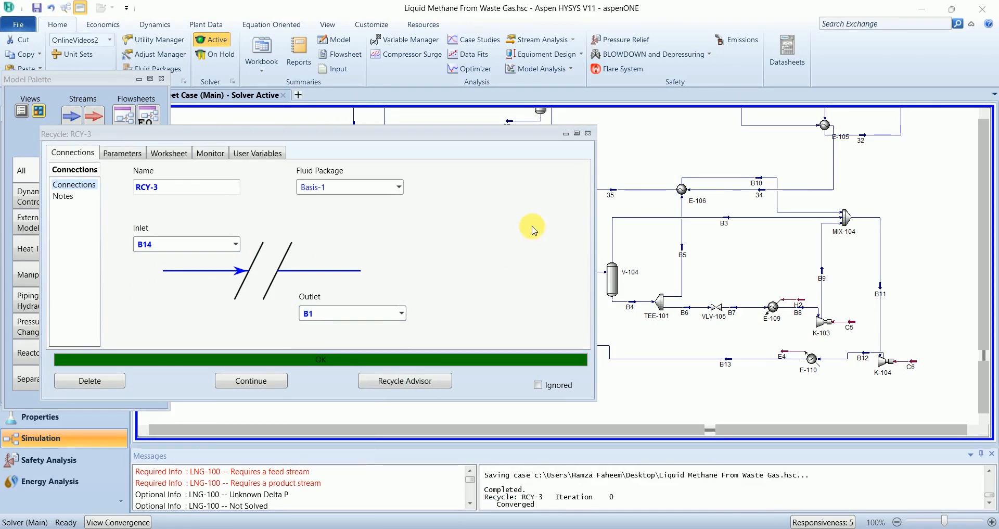
Step: Close the recycle's window and rotate its icon so B14 enters from below and B1 leaves above
click(587, 136)
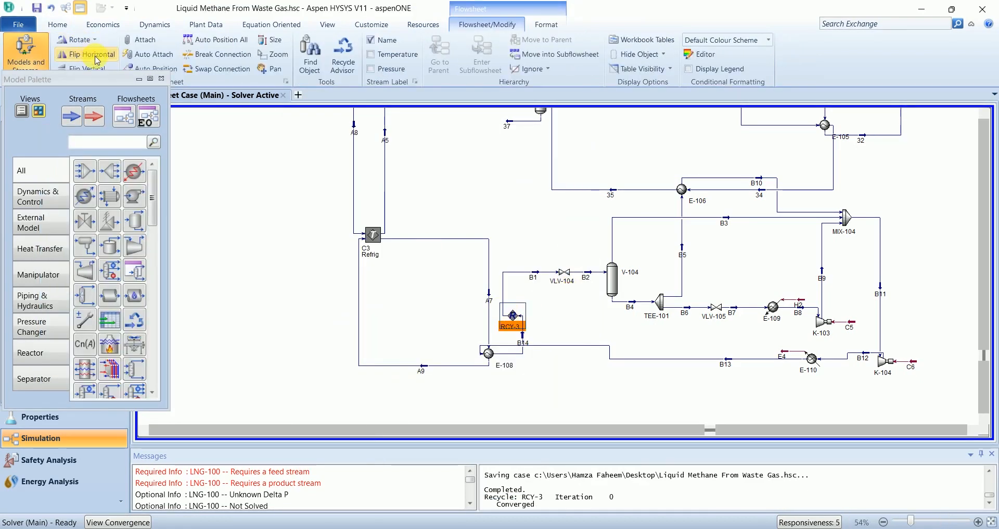
click(83, 44)
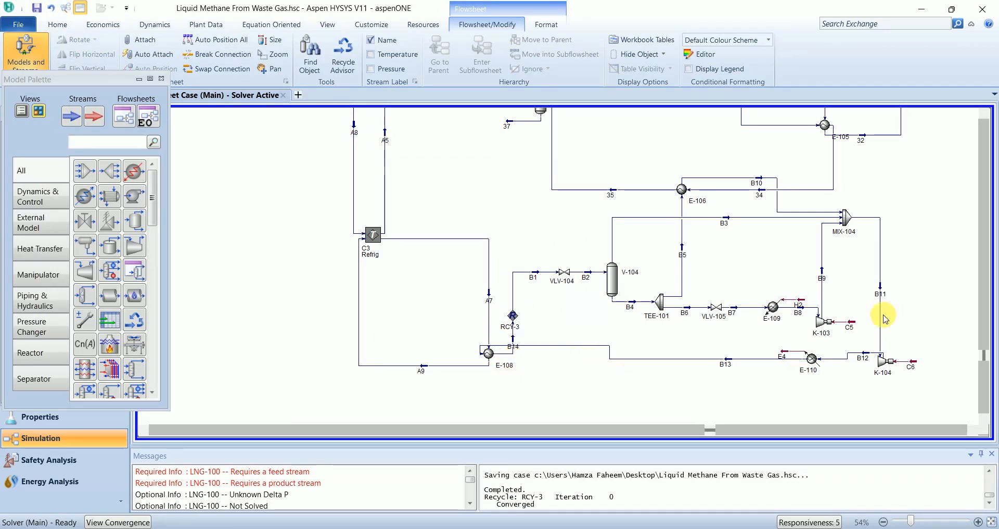
Step: Combine the B-loop equipment, including E-108, RCY-3 and K-104, into a sub-flowsheet and place its icon below exchanger E-106
click(883, 522)
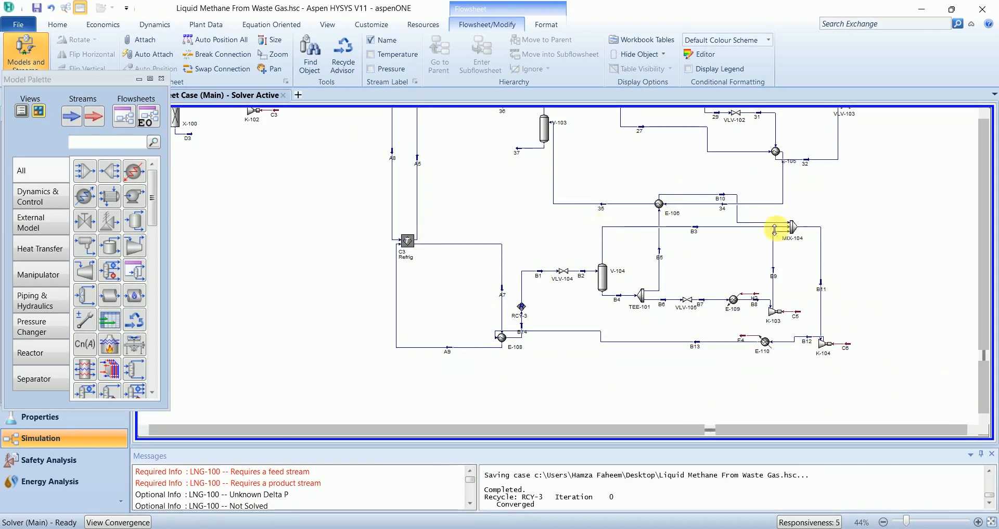
mouse_move(864, 210)
mouse_down()
mouse_move(704, 375)
mouse_move(482, 380)
mouse_up()
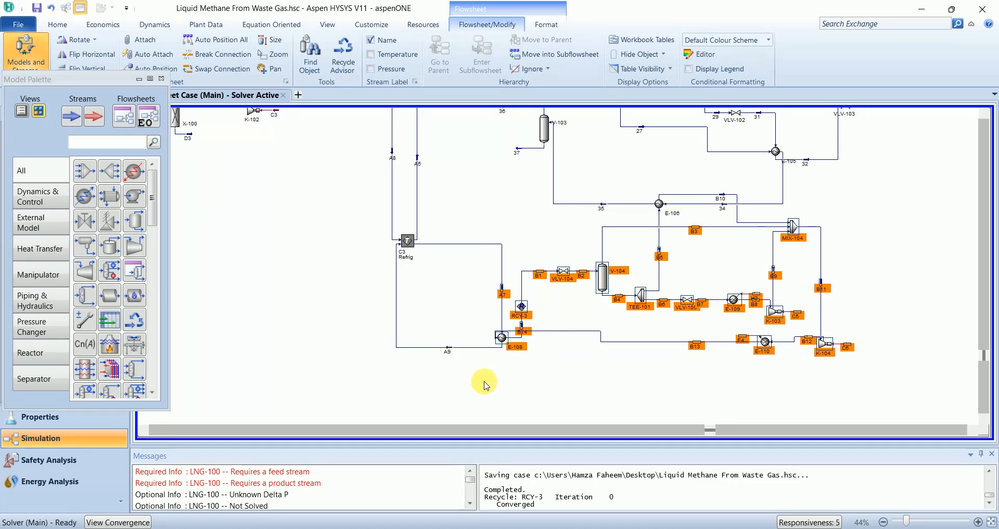
right_click(521, 309)
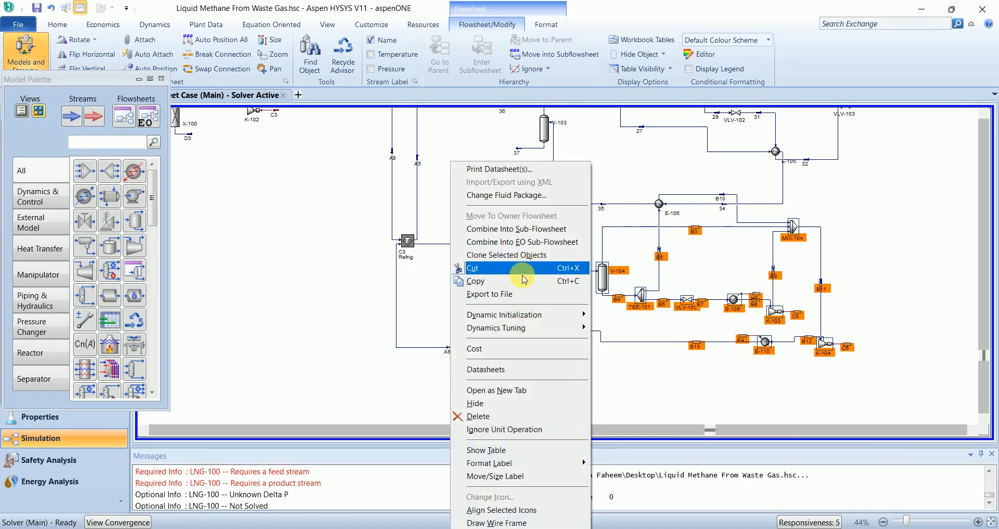
click(518, 229)
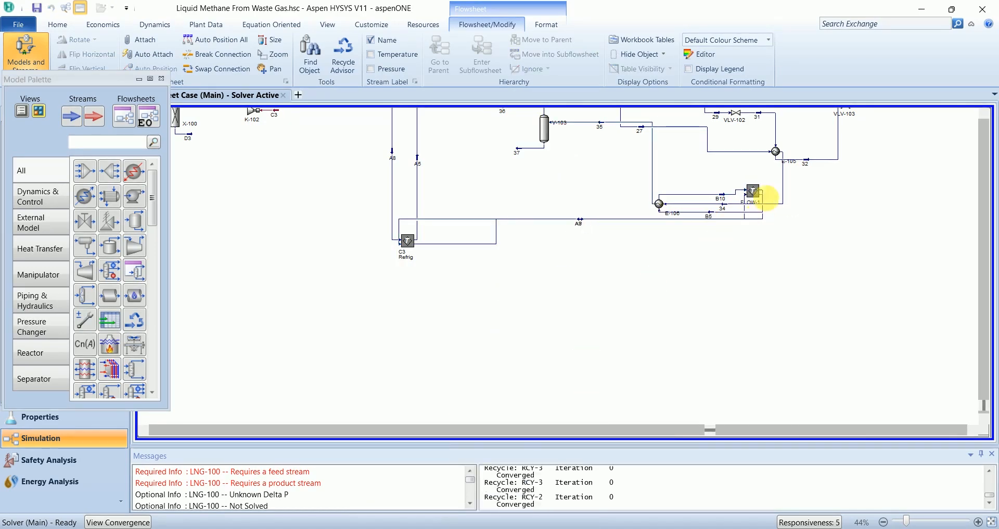
drag(755, 193, 645, 301)
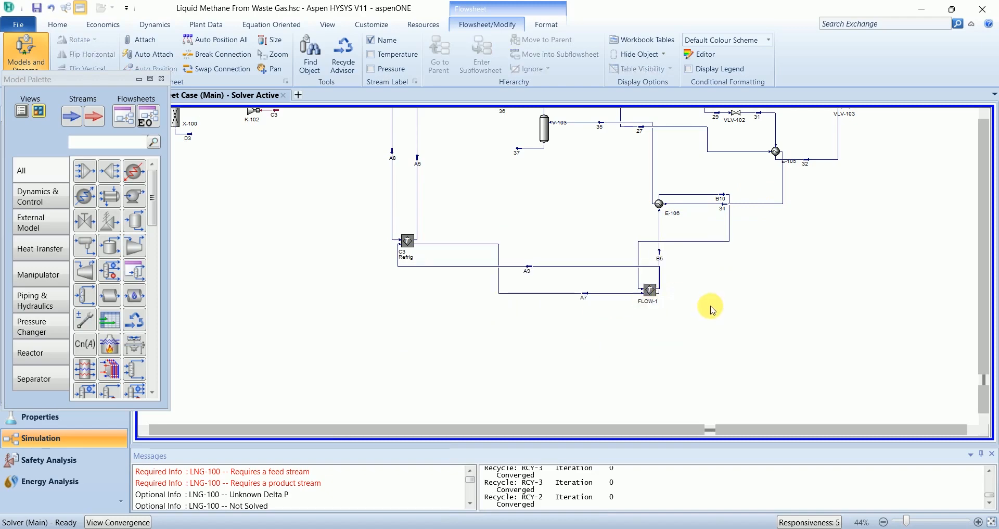
Step: Open the new sub-flowsheet's connections below E-106 and replace its default name
double_click(650, 291)
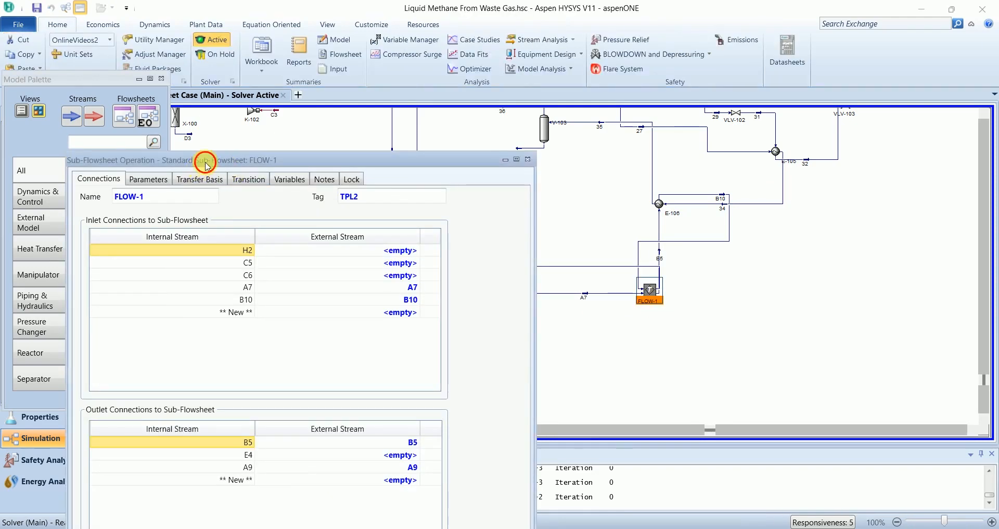
drag(206, 164, 262, 92)
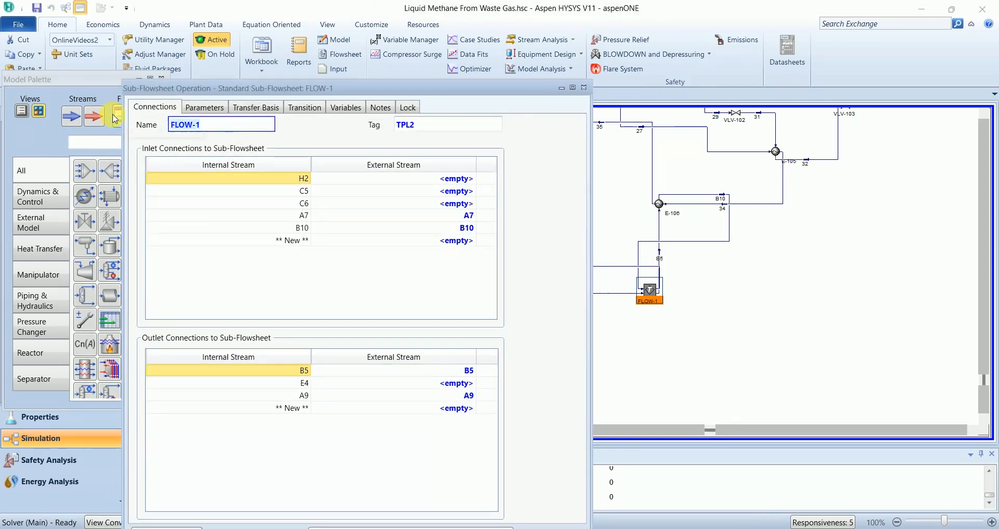
text(S)
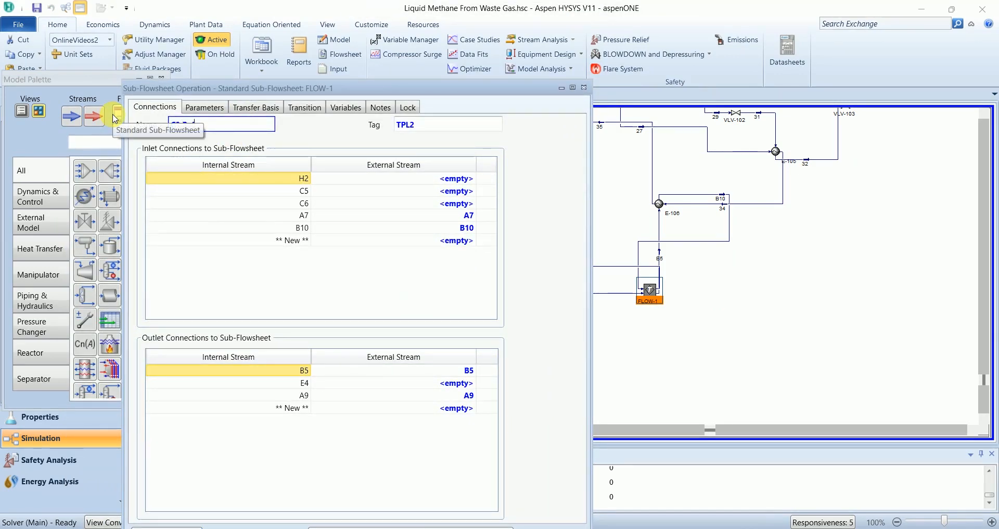